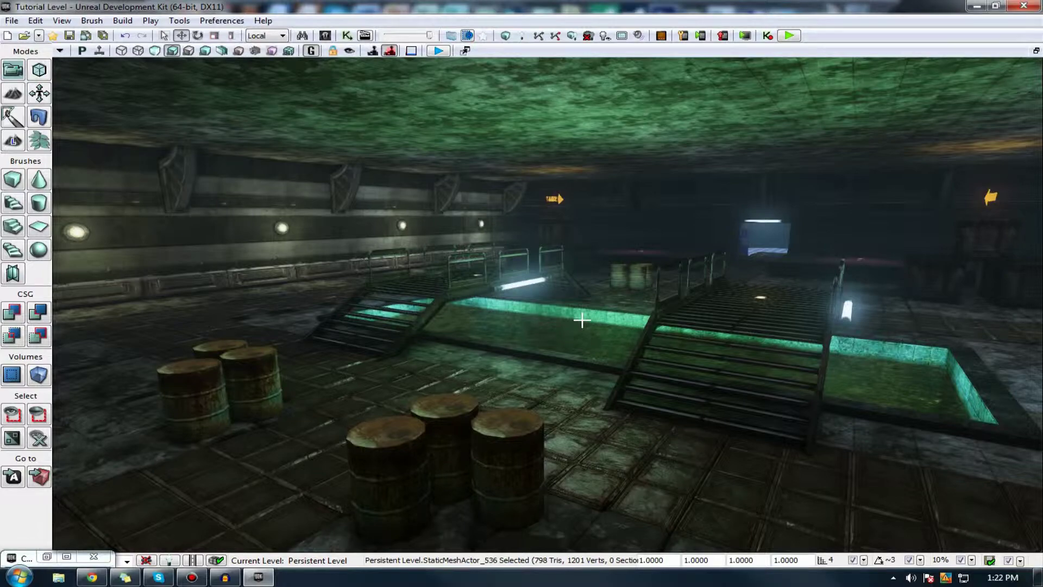
# Play-test the level in the viewport and shoot at the stacked crates beneath the SWAT sign
pyautogui.moveTo(580, 323); pyautogui.dragTo(440, 352, button='right')
pyautogui.moveTo(575, 326); pyautogui.dragTo(578, 327)
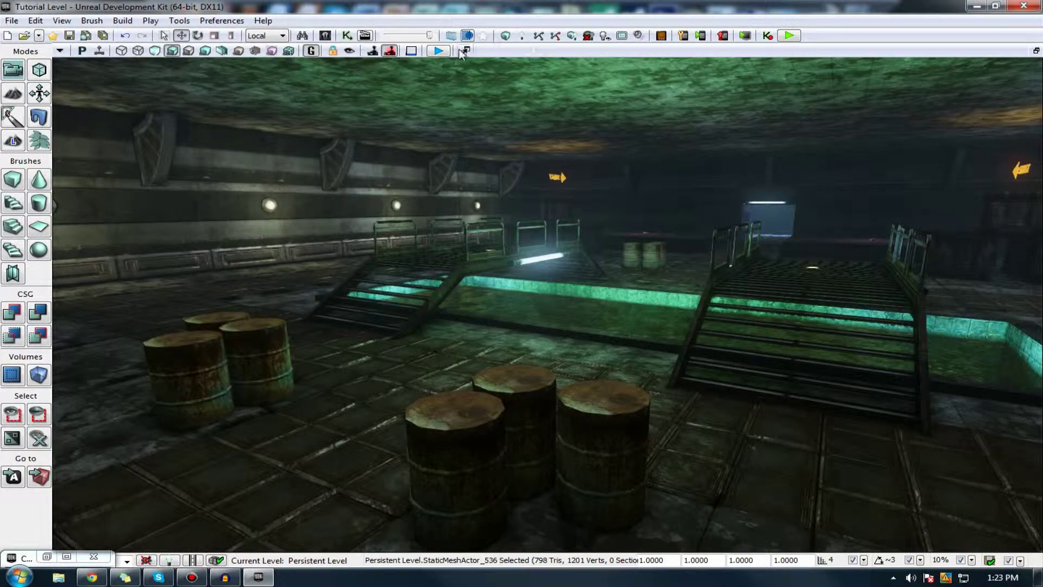
pyautogui.click(444, 54)
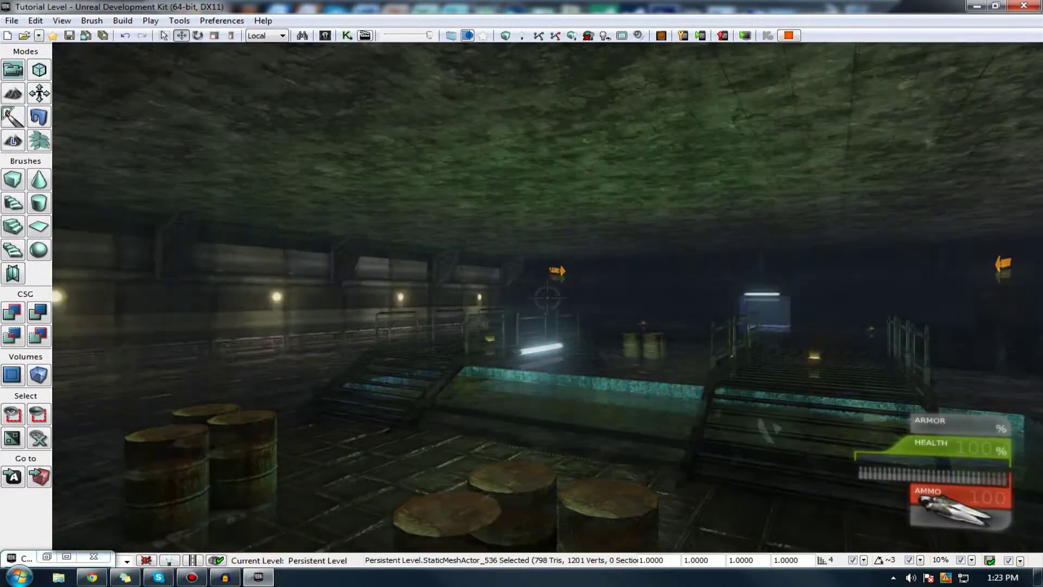
pyautogui.press('w')
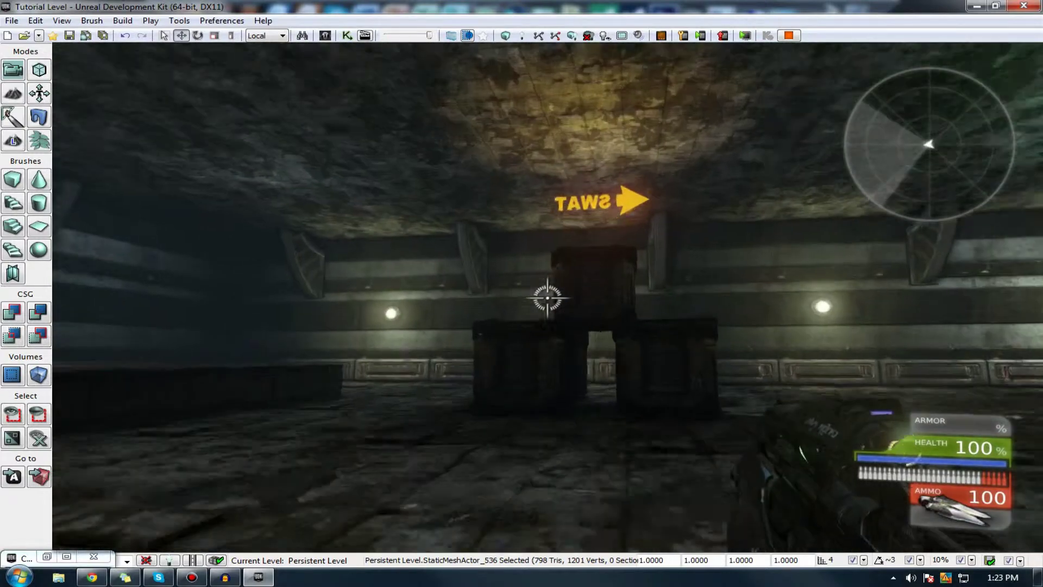
pyautogui.press('w')
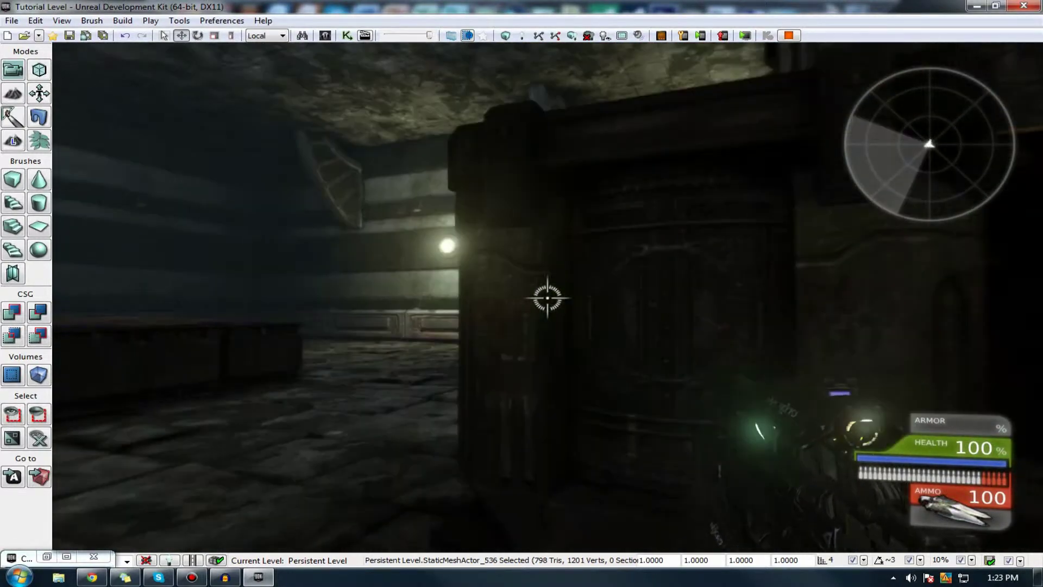
pyautogui.click(547, 298)
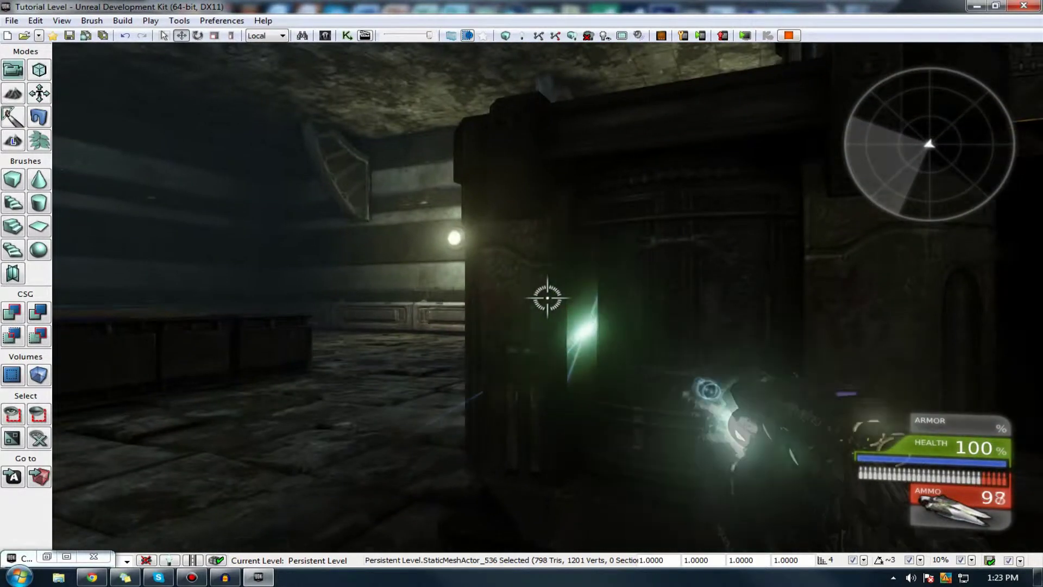
pyautogui.rightClick(547, 297)
pyautogui.press('s')
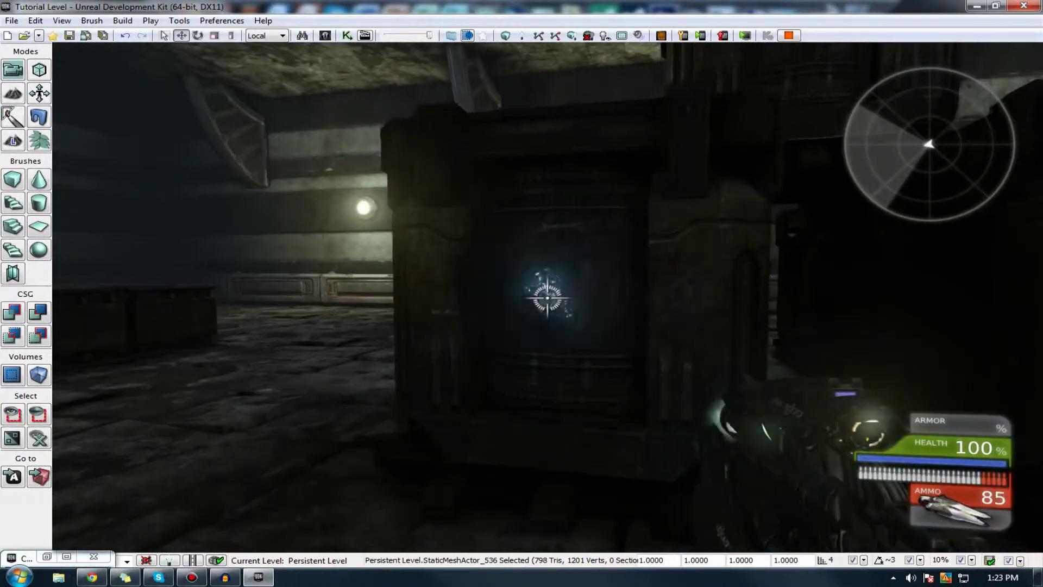
# Walk around the barrel groups to test their physics in game and end the play session
pyautogui.press('w')
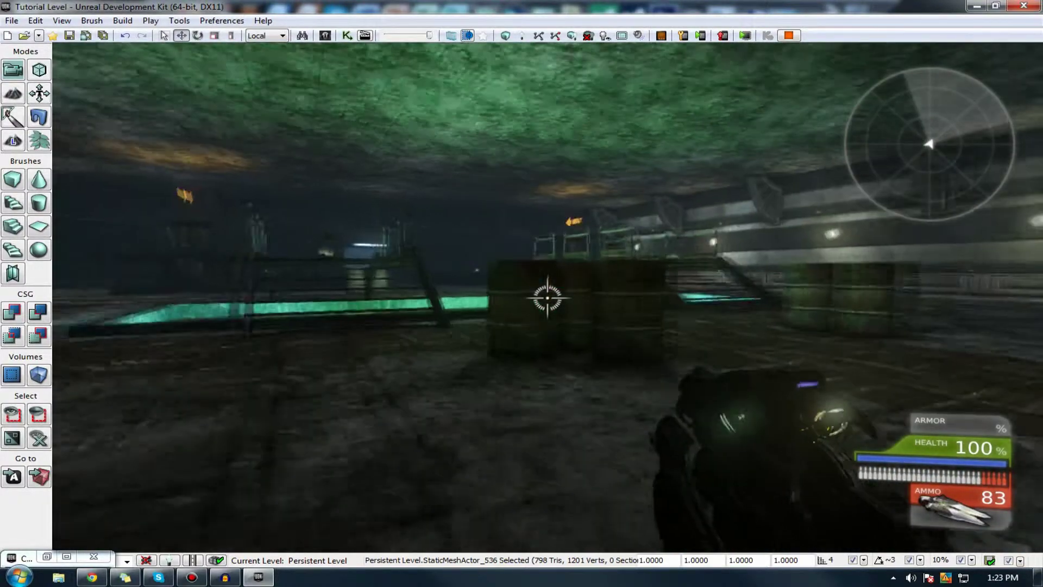
pyautogui.press('w')
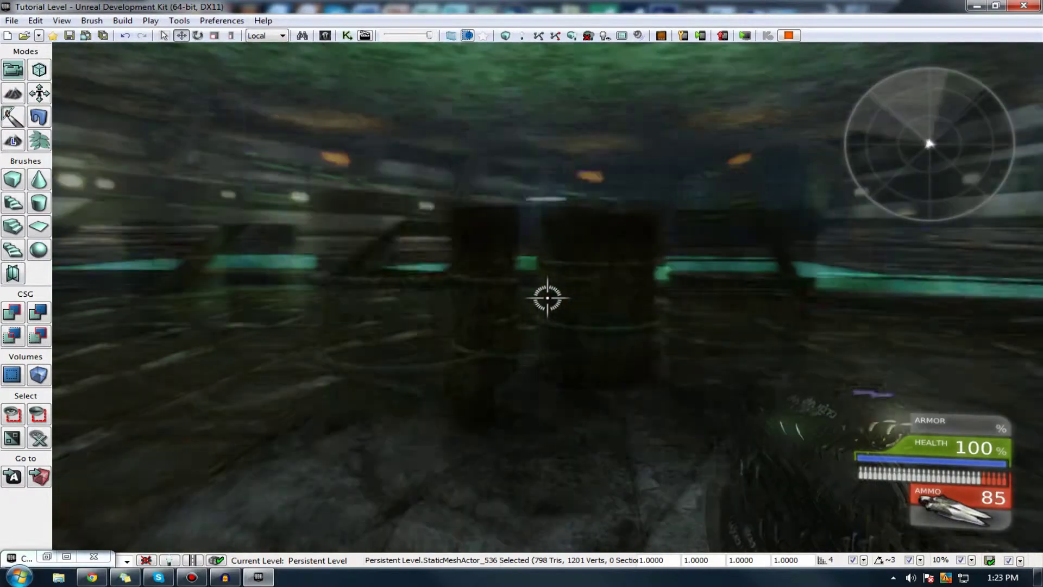
pyautogui.press('d')
pyautogui.press('w')
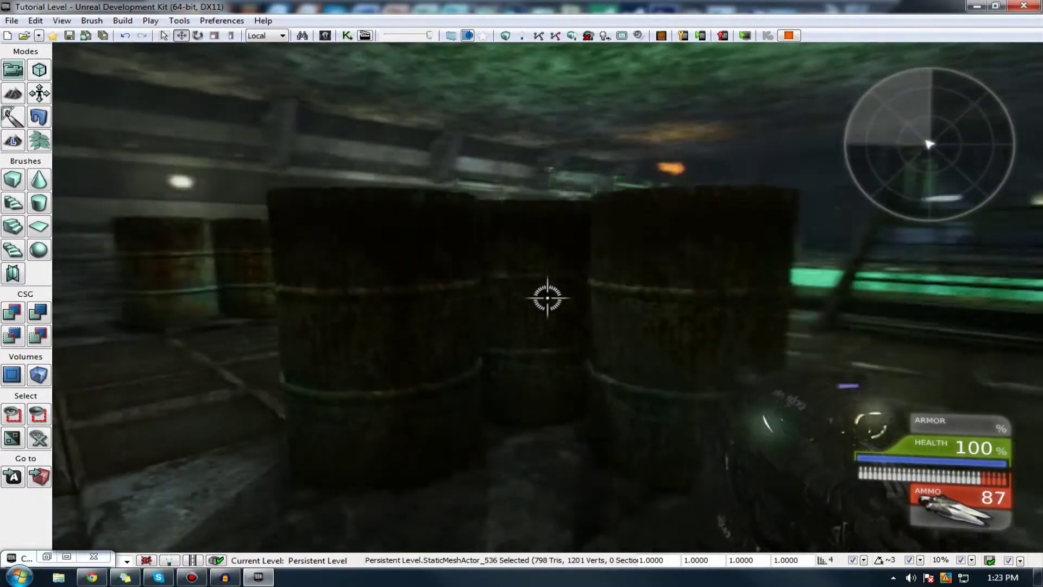
pyautogui.press('s')
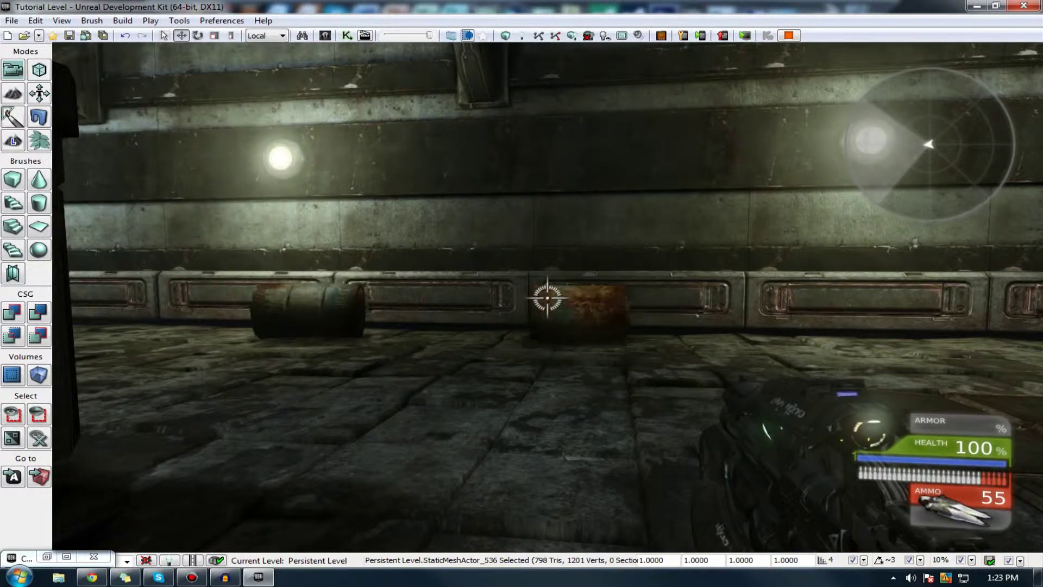
pyautogui.press('Escape')
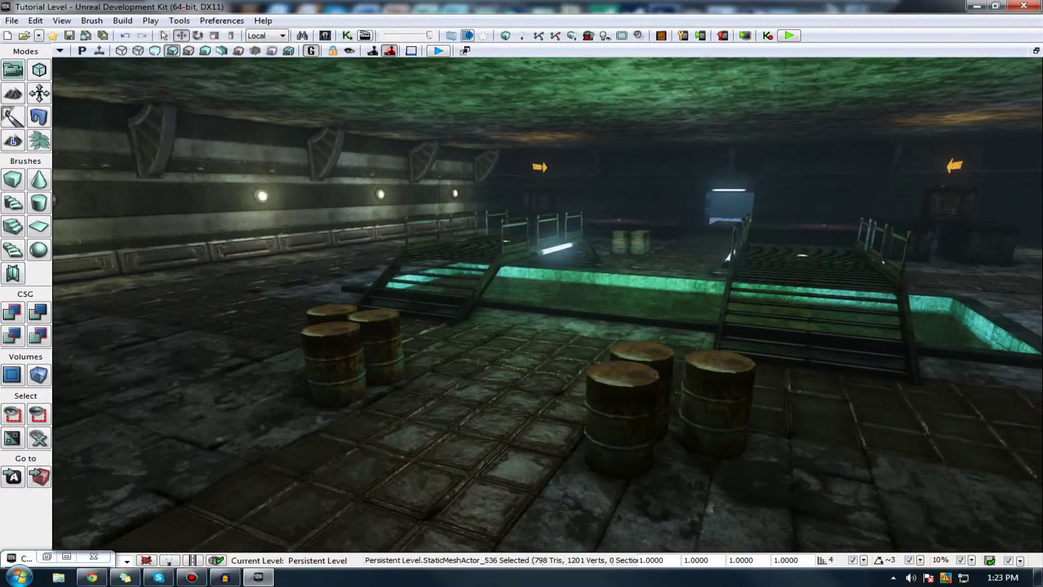
# Restore the minimized Content Browser to reach the RemadePhysBarrel static mesh
pyautogui.moveTo(547, 304); pyautogui.dragTo(549, 350, button='right')
pyautogui.click(48, 555)
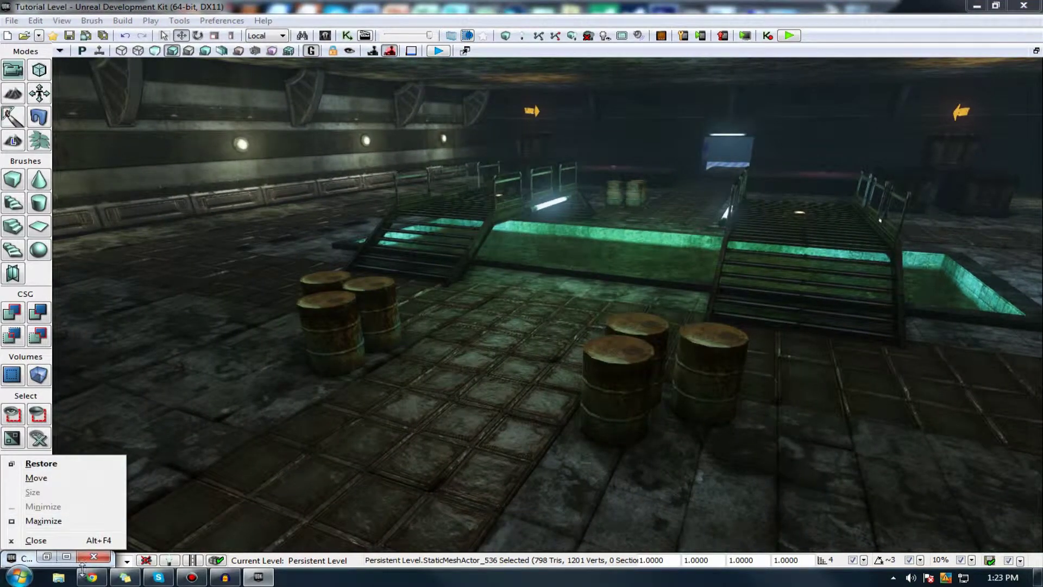
pyautogui.click(47, 558)
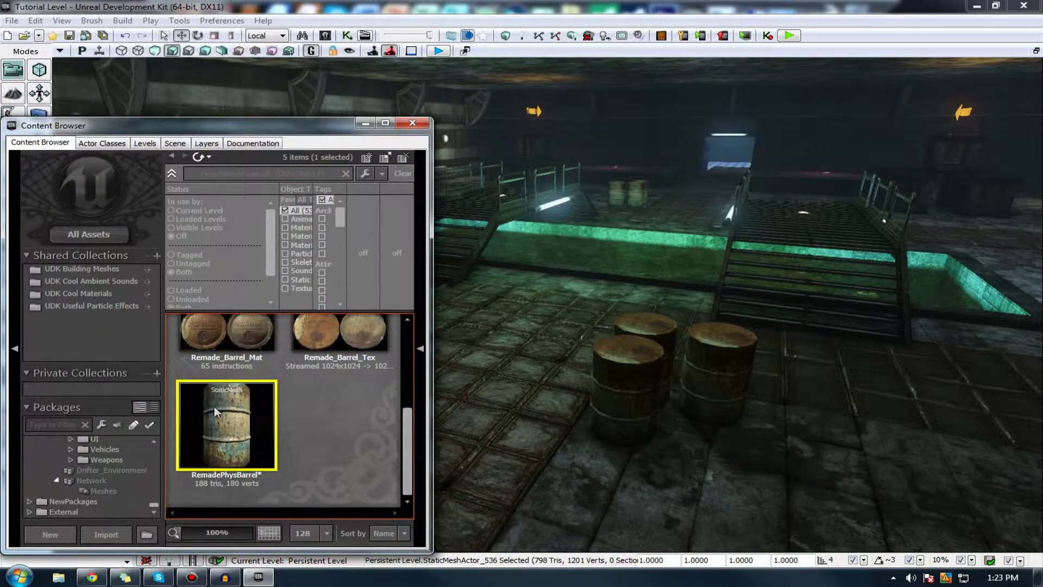
pyautogui.moveTo(215, 411)
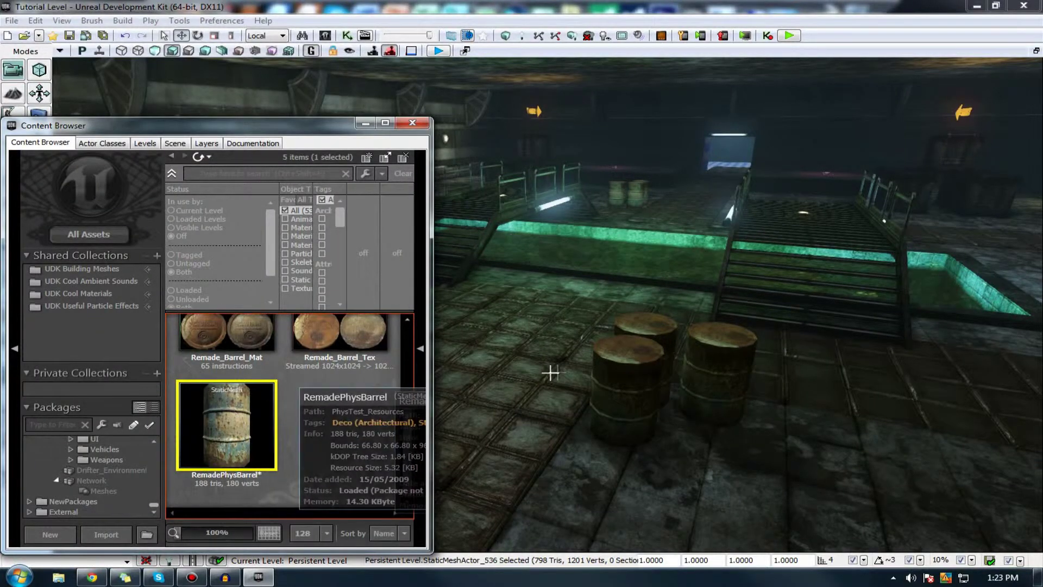
# Place RemadePhysBarrel as a plain static mesh on the floor in front of the stacked crates
pyautogui.moveTo(551, 373); pyautogui.dragTo(500, 315, button='right')
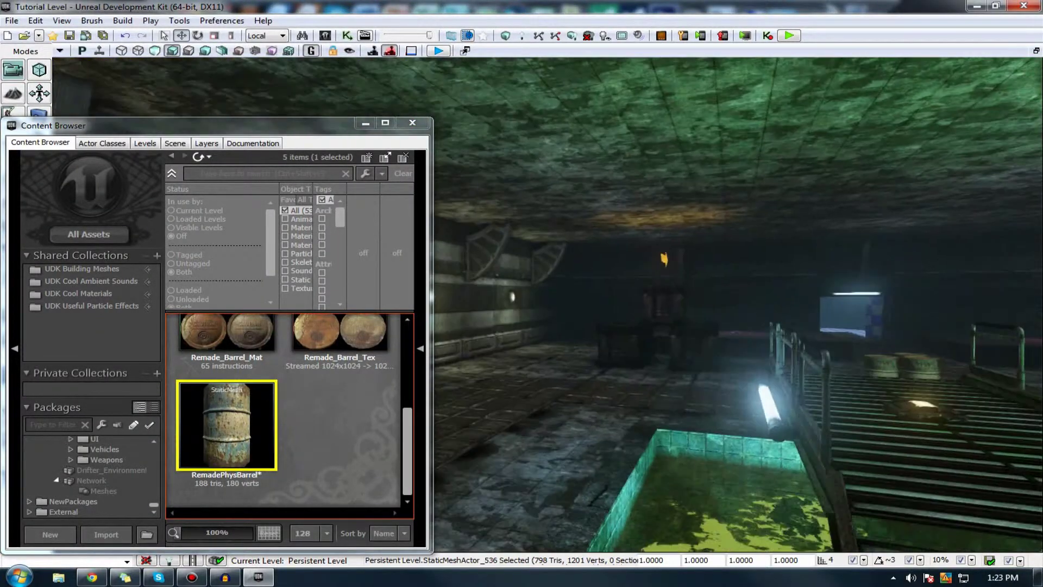
pyautogui.moveTo(641, 386); pyautogui.dragTo(744, 413, button='right')
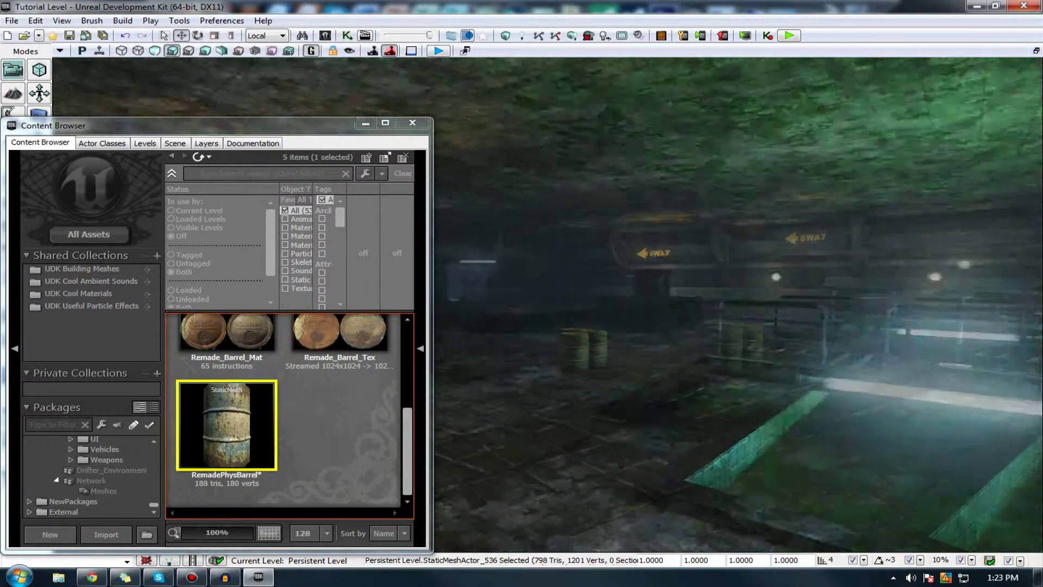
pyautogui.moveTo(593, 348); pyautogui.dragTo(593, 334)
pyautogui.moveTo(226, 424); pyautogui.dragTo(529, 461)
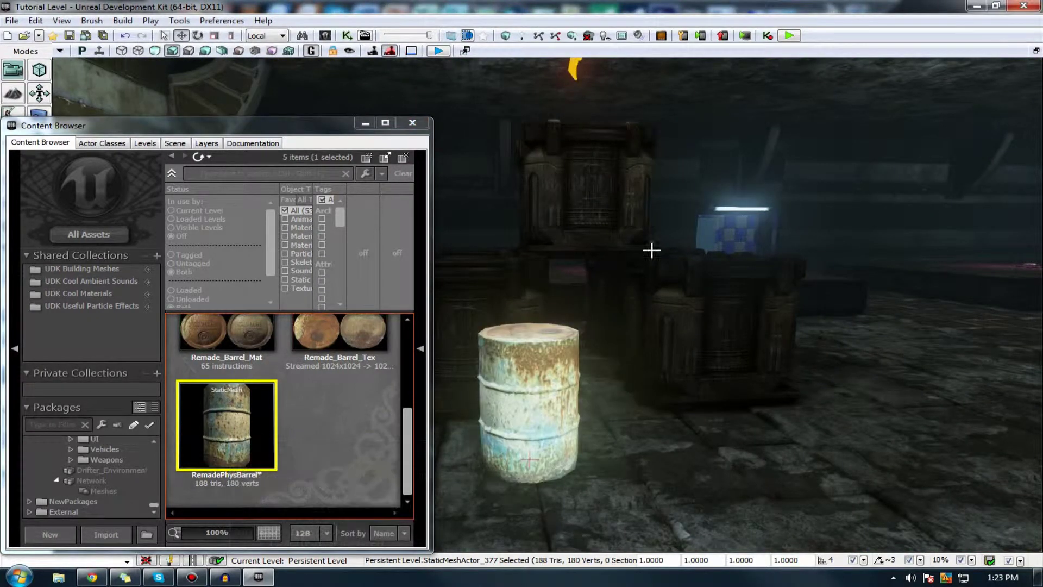
# Play-test the level by shooting the static mesh barrel, and delete that barrel from the level
pyautogui.click(439, 52)
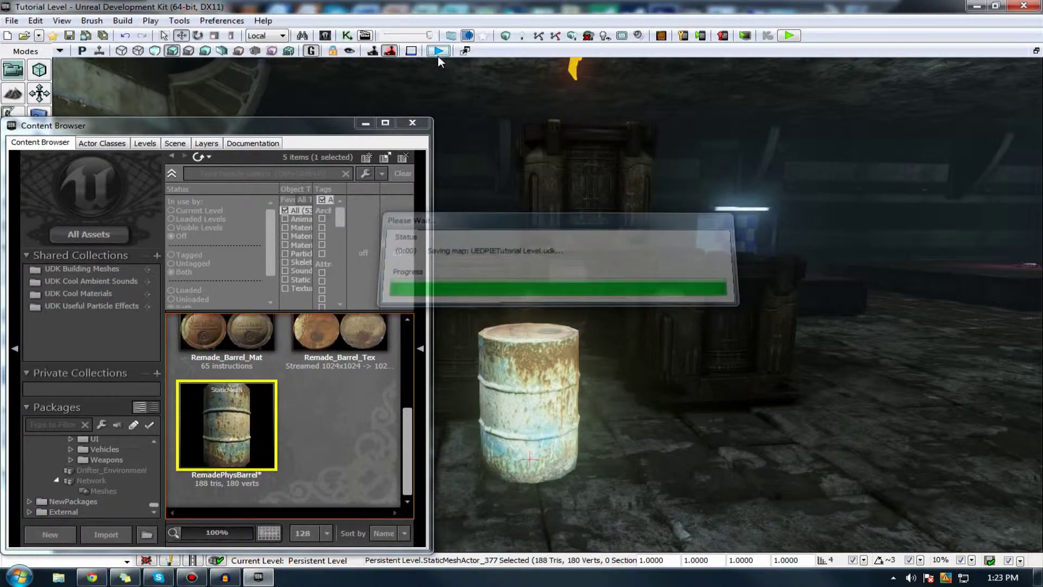
pyautogui.press('w')
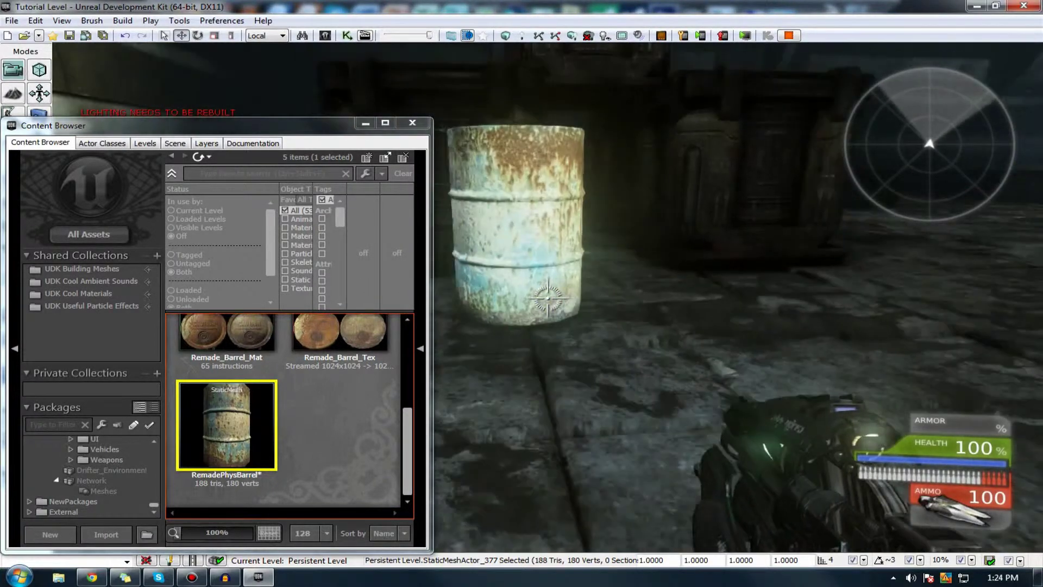
pyautogui.click(548, 297)
pyautogui.click(547, 298)
pyautogui.press('Escape')
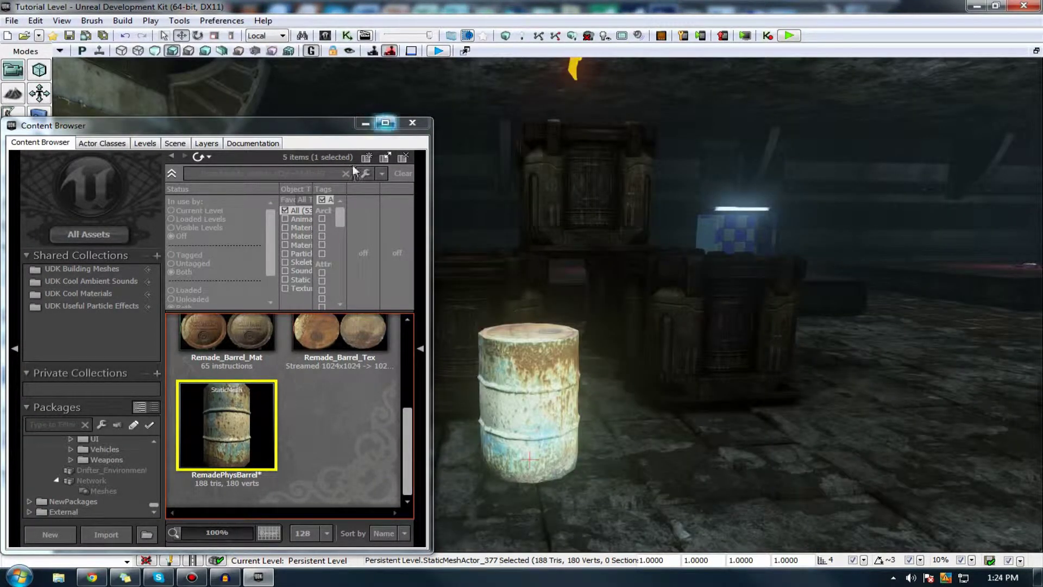
pyautogui.press('Delete')
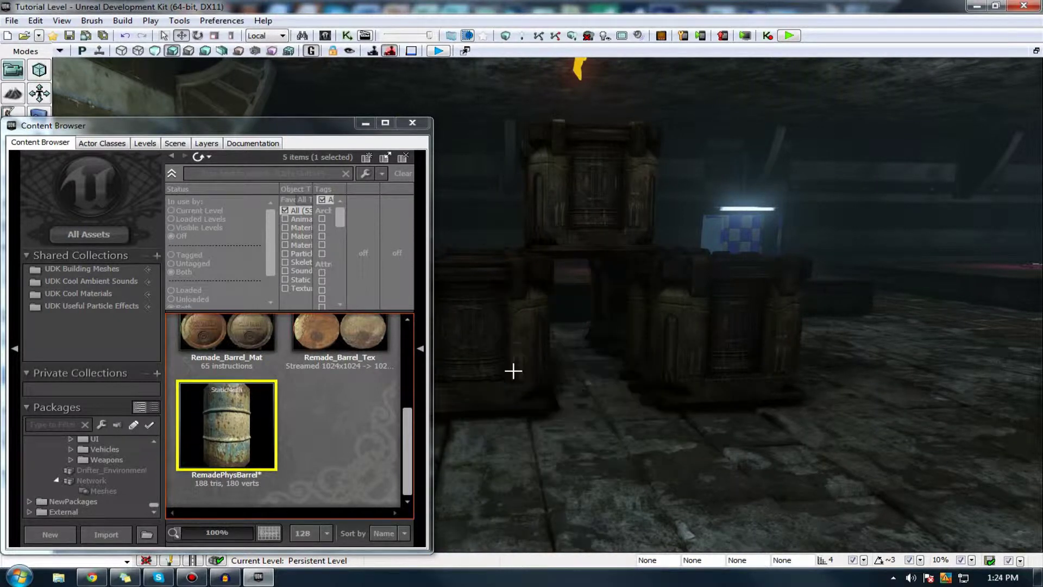
# Widen the Content Browser and add RemadePhysBarrel as a RigidBody on the floor near the existing barrel group
pyautogui.click(429, 290)
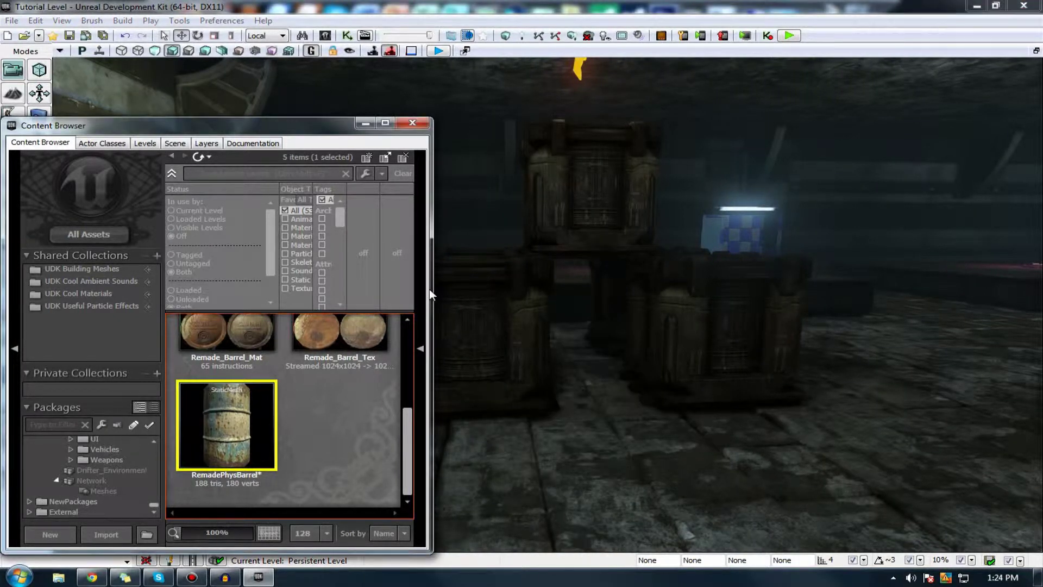
pyautogui.moveTo(433, 289); pyautogui.dragTo(468, 289)
pyautogui.moveTo(240, 413)
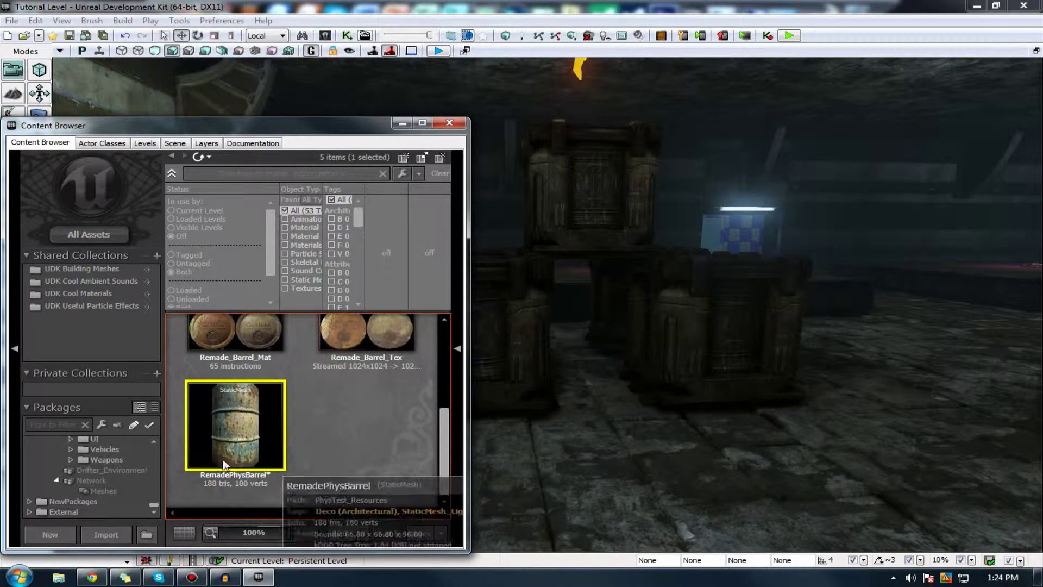
pyautogui.moveTo(759, 466); pyautogui.dragTo(884, 502, button='right')
pyautogui.moveTo(793, 473); pyautogui.dragTo(659, 452, button='right')
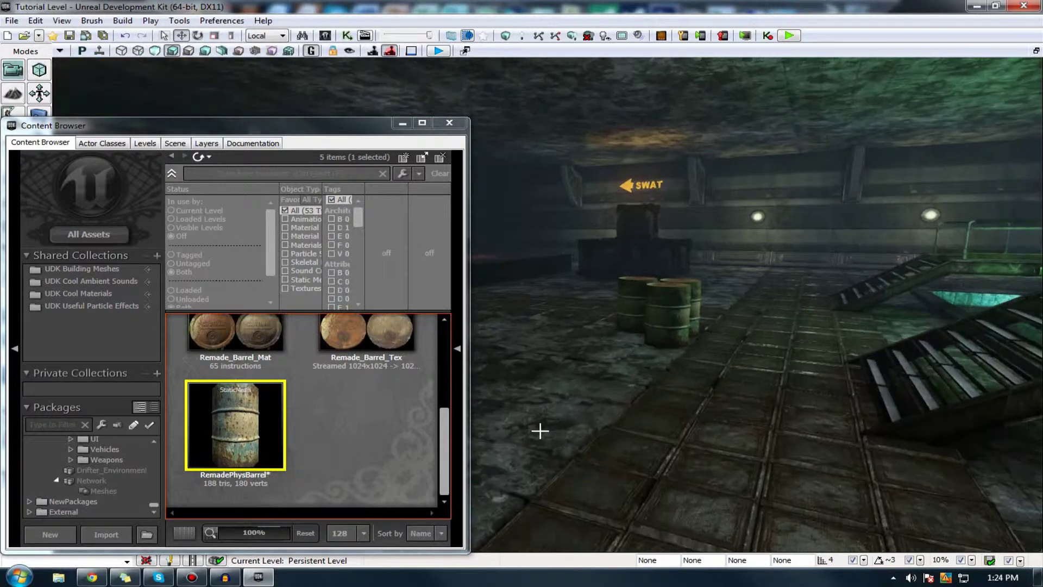
pyautogui.rightClick(531, 451)
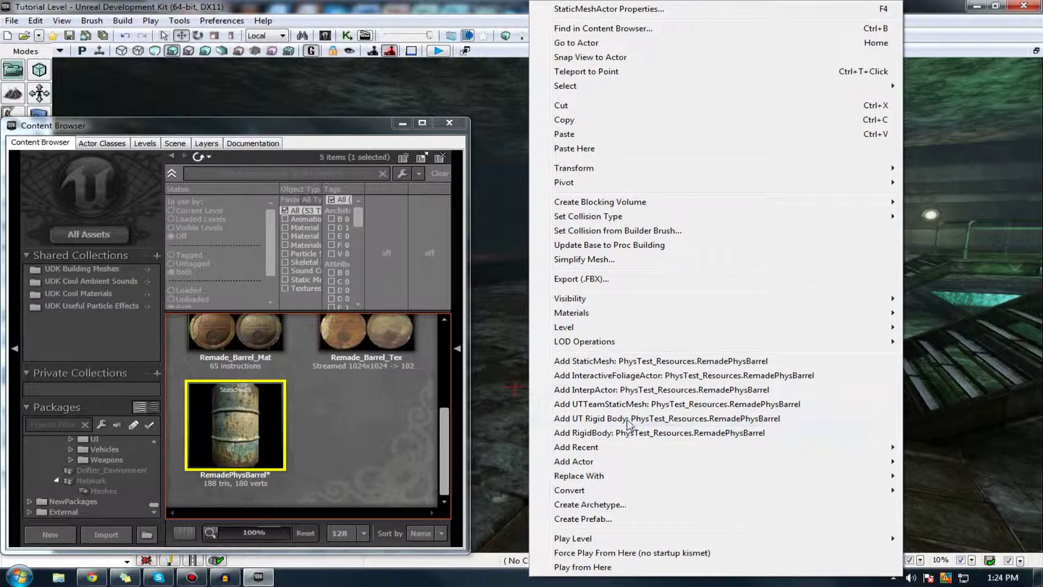
pyautogui.click(591, 434)
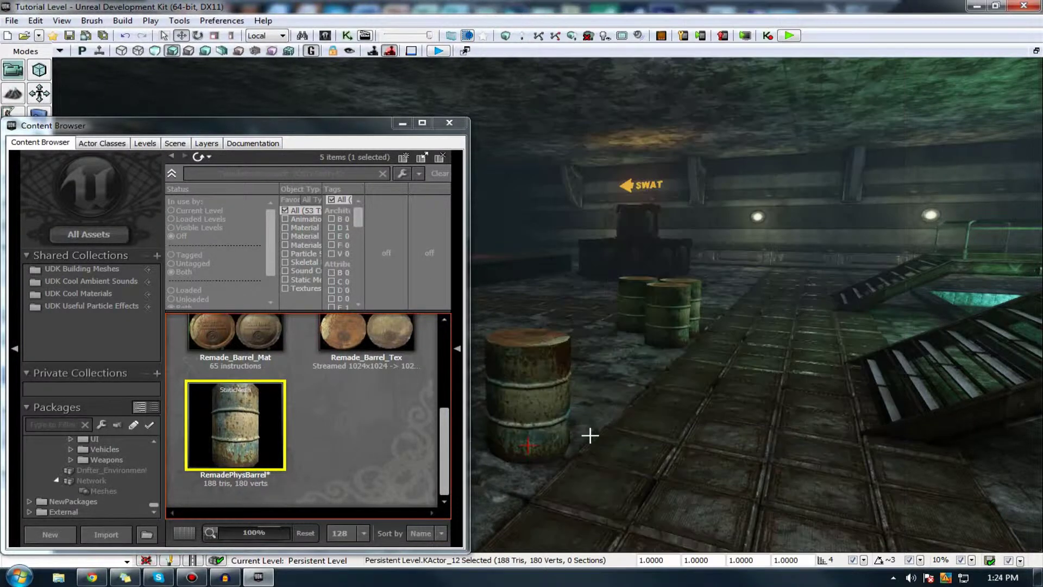
# Play-test the level by shooting the new rigid body barrel, and end the play session
pyautogui.click(438, 53)
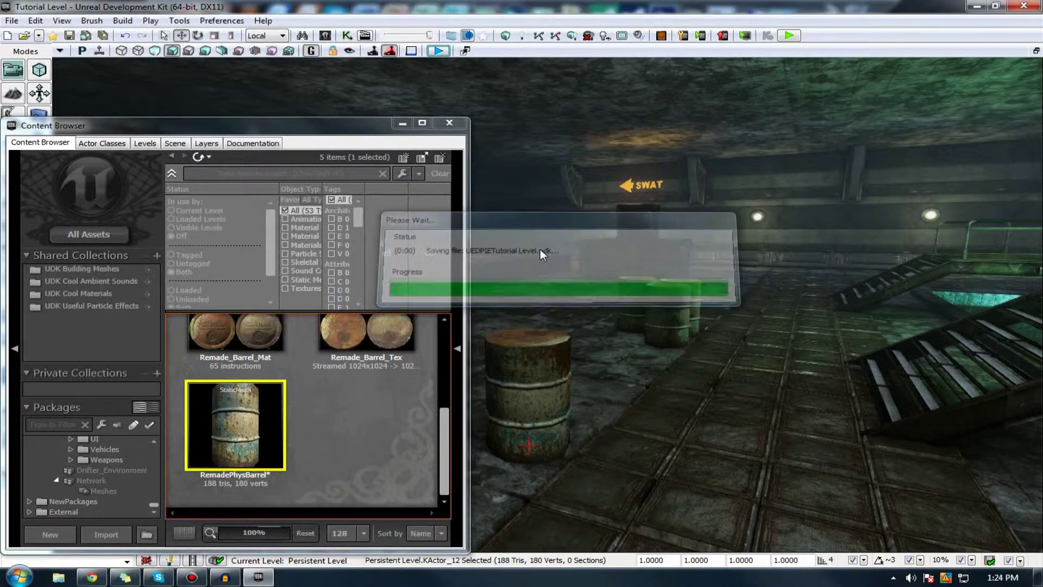
pyautogui.press('w')
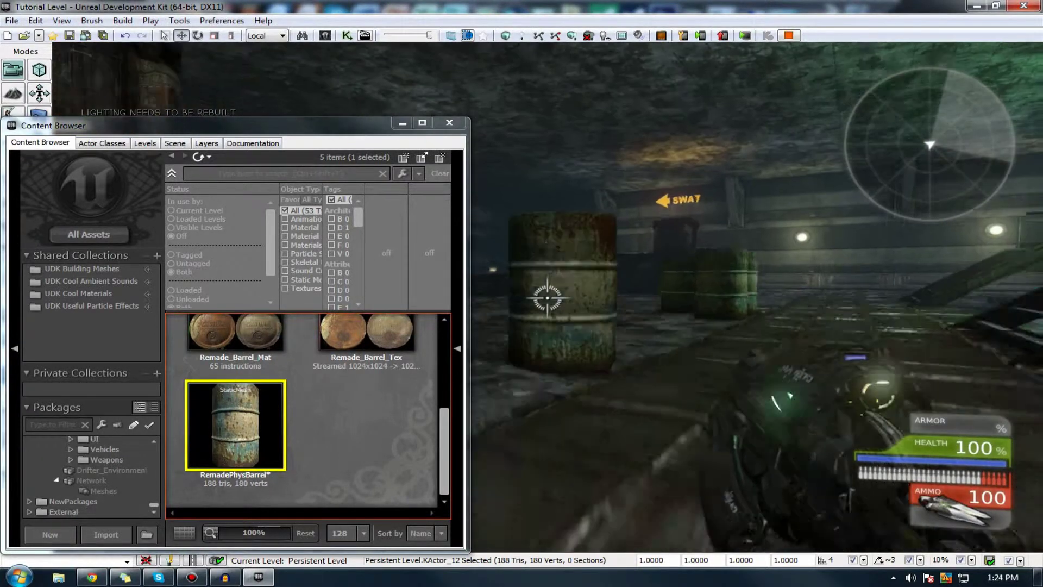
pyautogui.click(547, 297)
pyautogui.click(547, 298)
pyautogui.press('w')
pyautogui.click(547, 298)
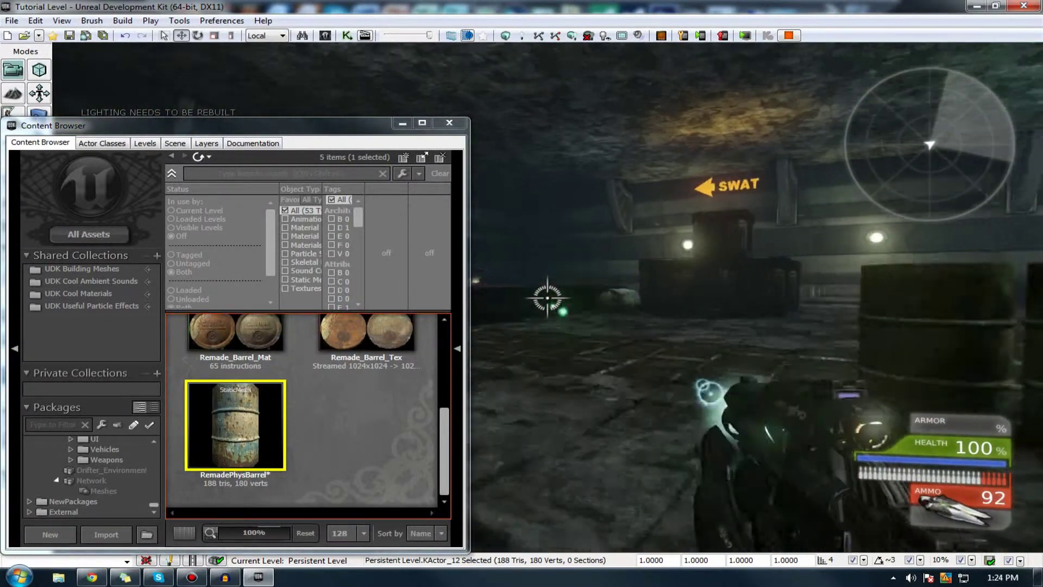
pyautogui.click(547, 297)
pyautogui.press('Escape')
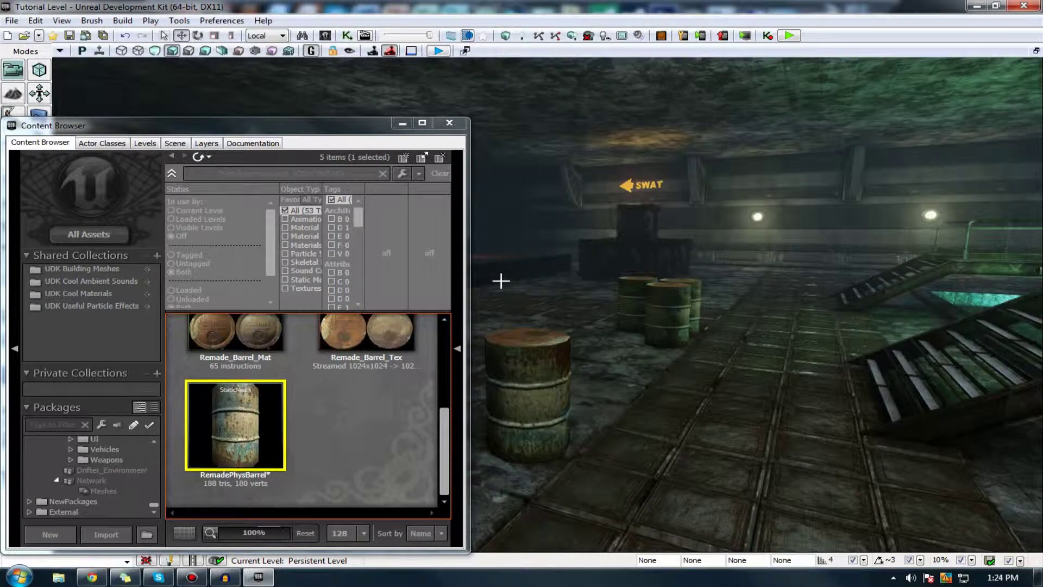
# Select the new rigid body barrel and frame it in the viewport
pyautogui.moveTo(538, 361); pyautogui.dragTo(535, 361, button='right')
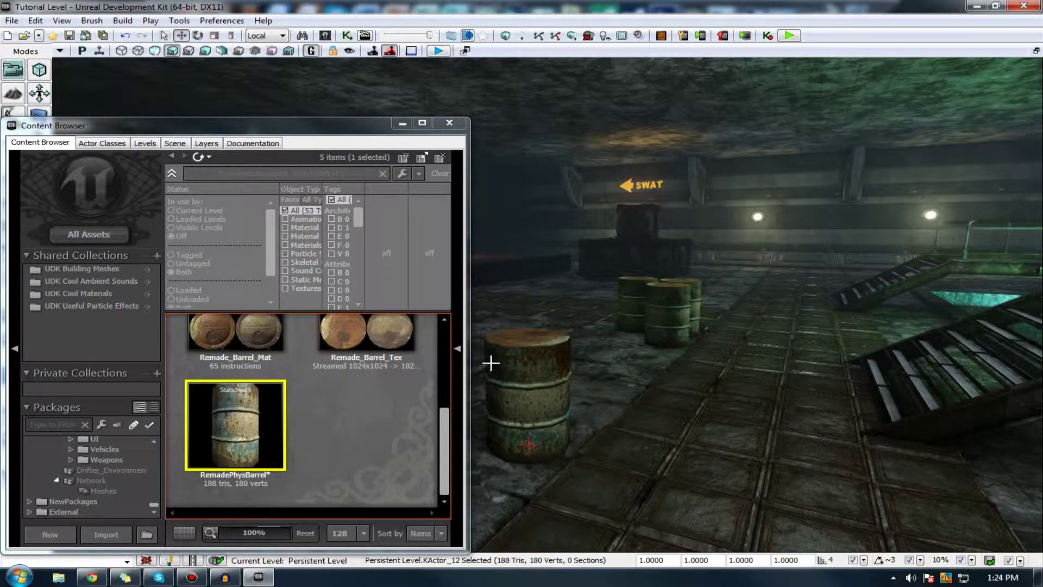
pyautogui.moveTo(563, 359); pyautogui.dragTo(516, 337)
pyautogui.scroll(1, 563, 358)
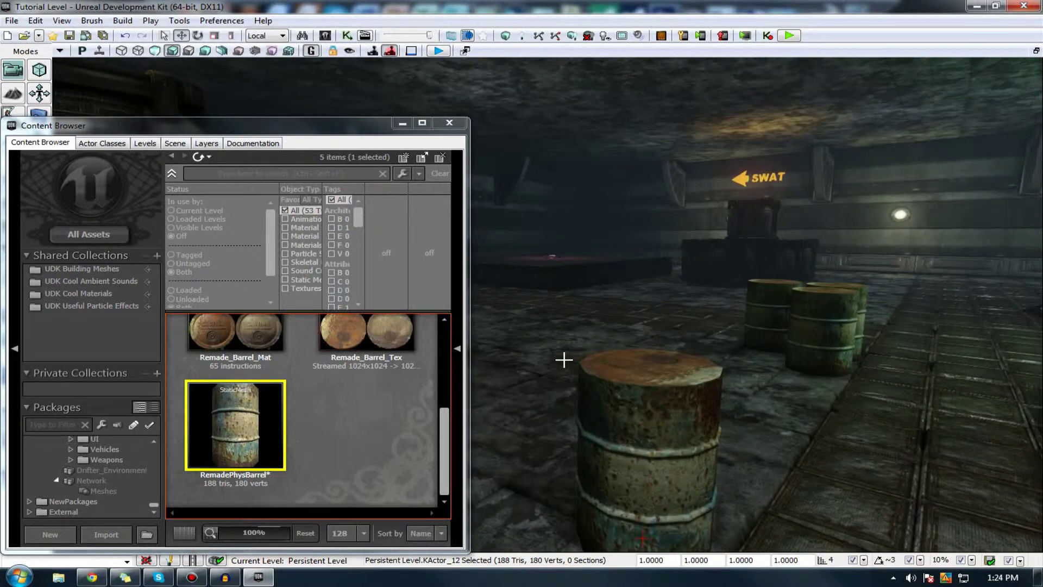
pyautogui.scroll(-1, 563, 358)
pyautogui.moveTo(564, 358); pyautogui.dragTo(564, 397, button='right')
pyautogui.moveTo(564, 359); pyautogui.dragTo(563, 359)
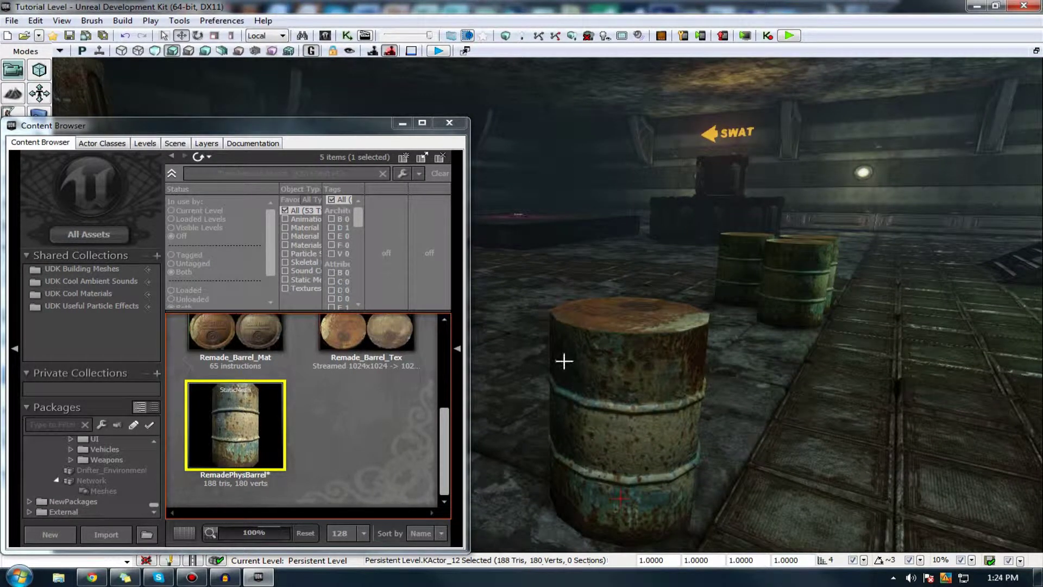
pyautogui.click(621, 410)
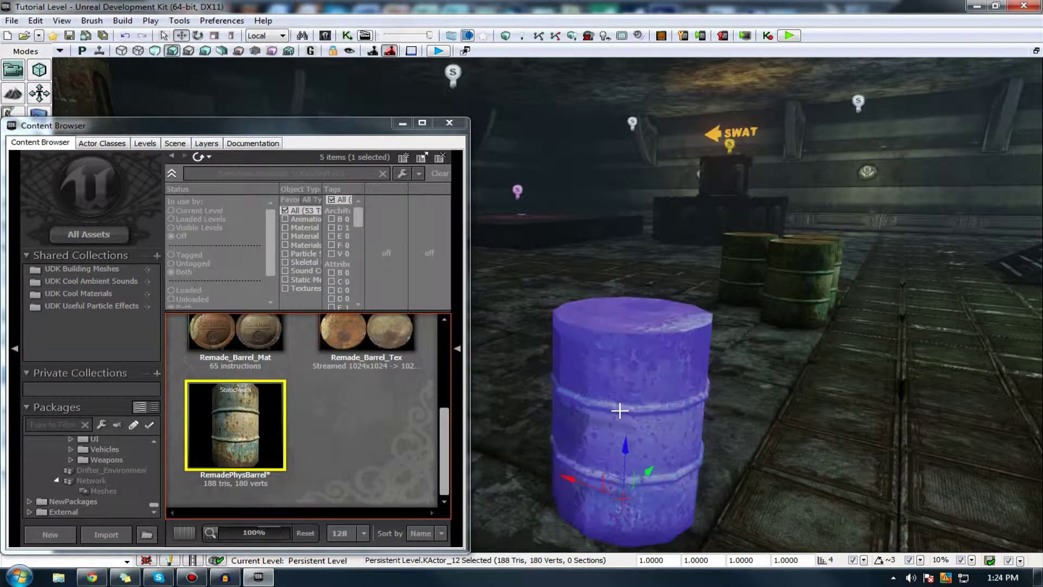
pyautogui.moveTo(791, 319); pyautogui.dragTo(740, 377)
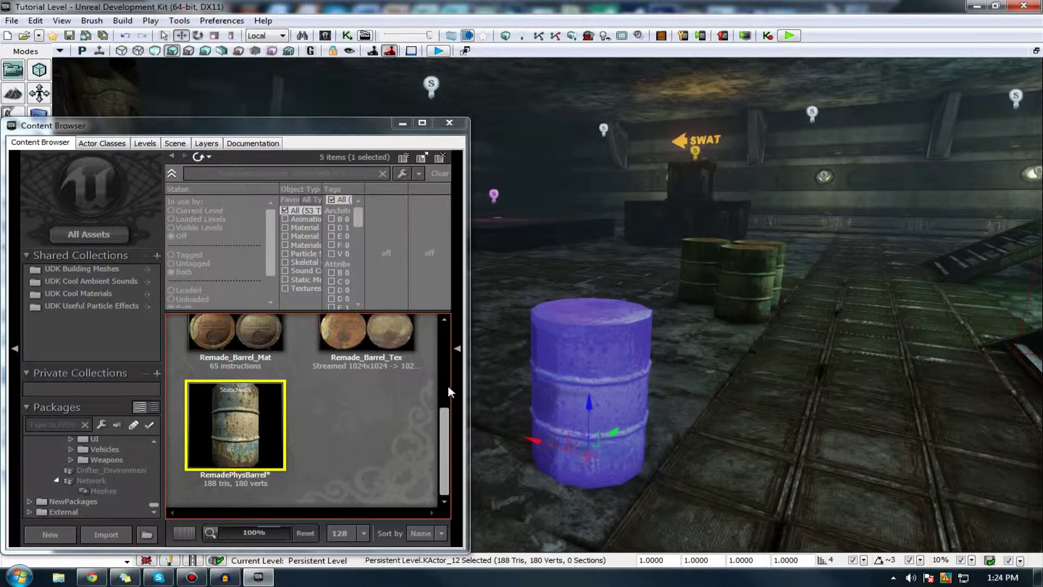
# Open RemadePhysBarrel in the Static Mesh Editor and set its Body Setup Mass Scale to 1
pyautogui.moveTo(217, 397)
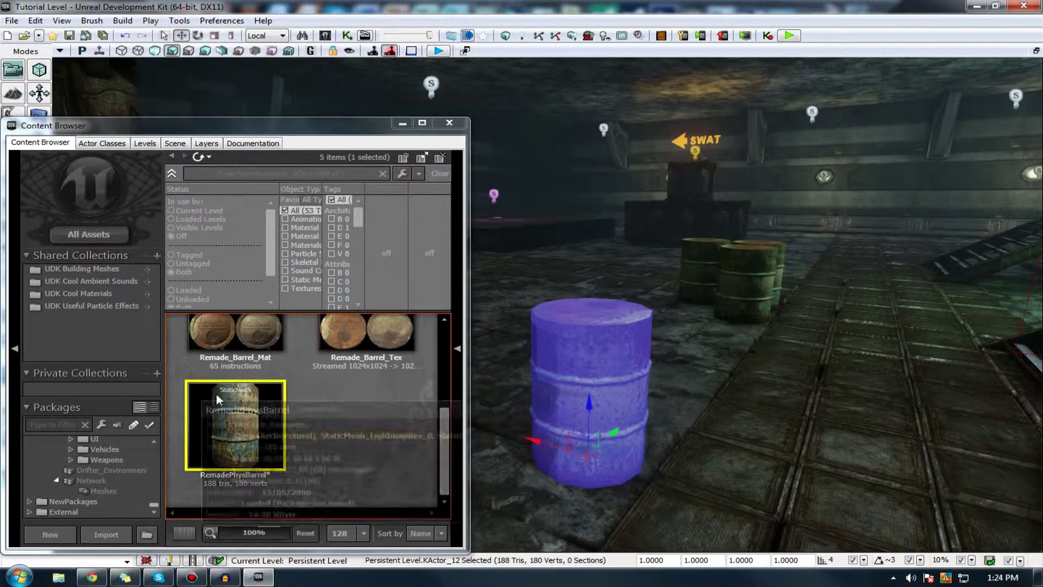
pyautogui.doubleClick(220, 403)
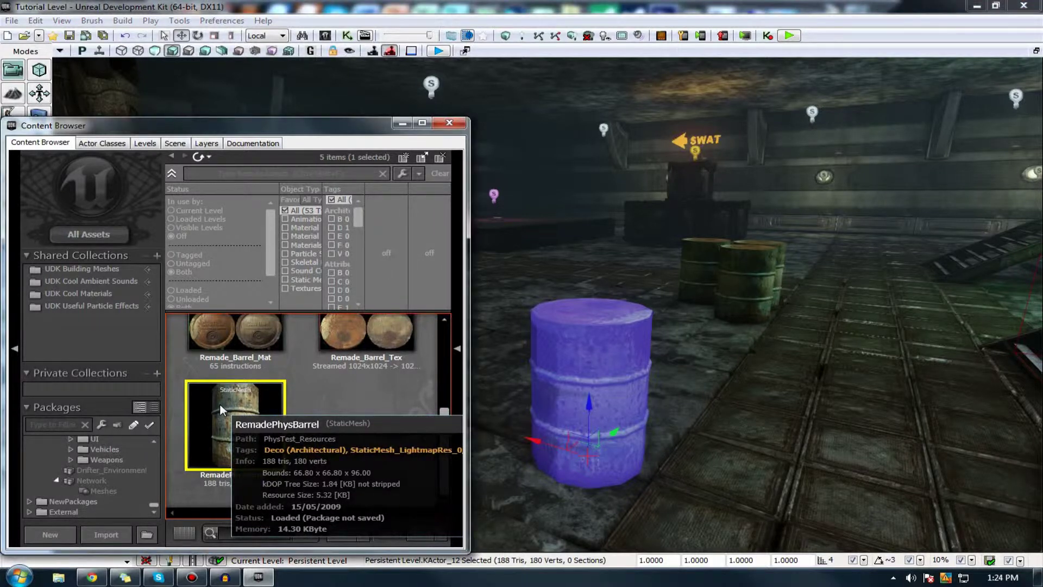
pyautogui.moveTo(227, 275); pyautogui.dragTo(261, 304)
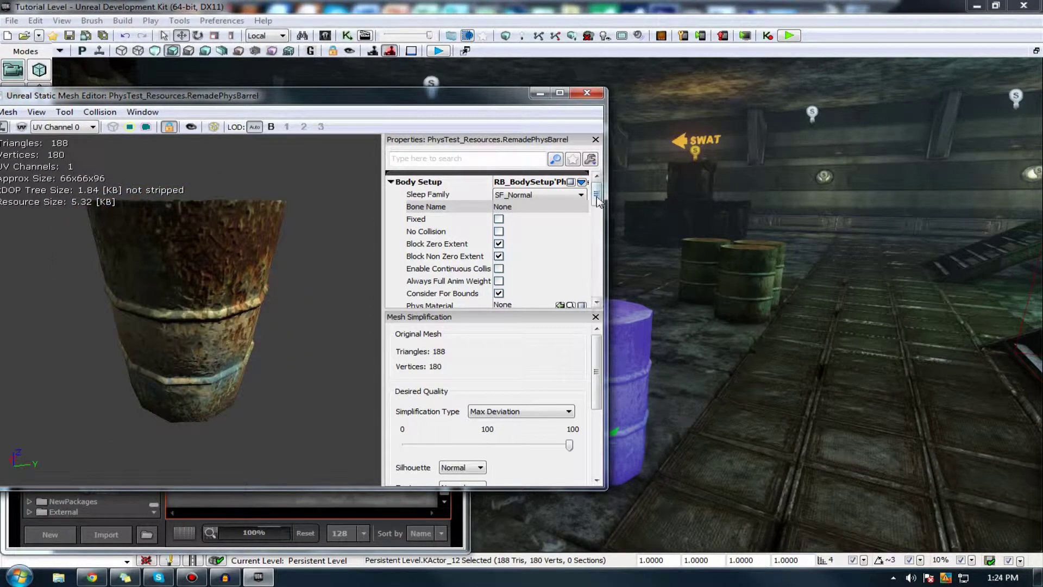
pyautogui.moveTo(295, 102); pyautogui.dragTo(330, 79)
pyautogui.moveTo(631, 166); pyautogui.dragTo(633, 179)
pyautogui.click(553, 228)
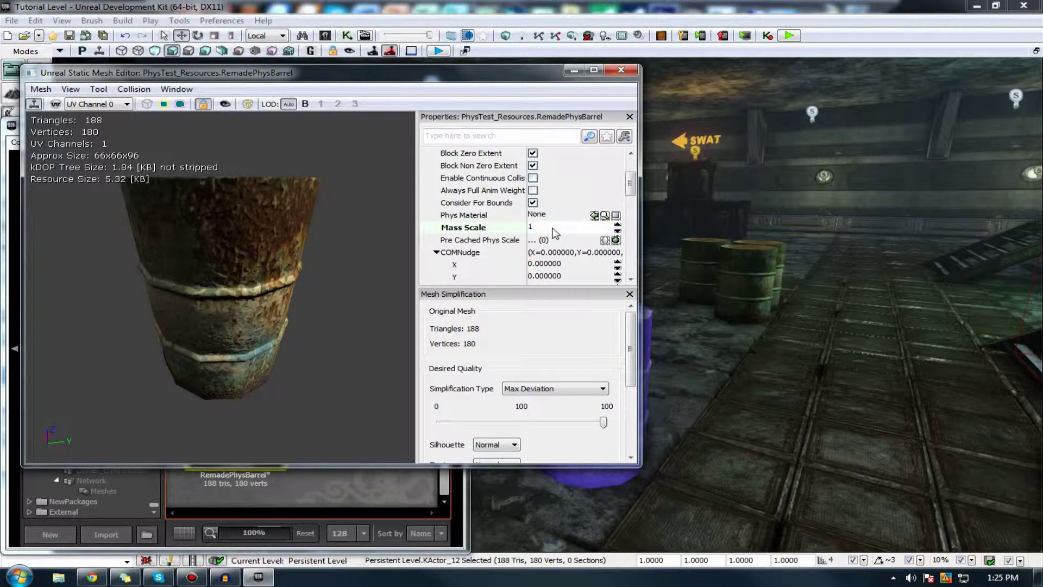
pyautogui.press('Return')
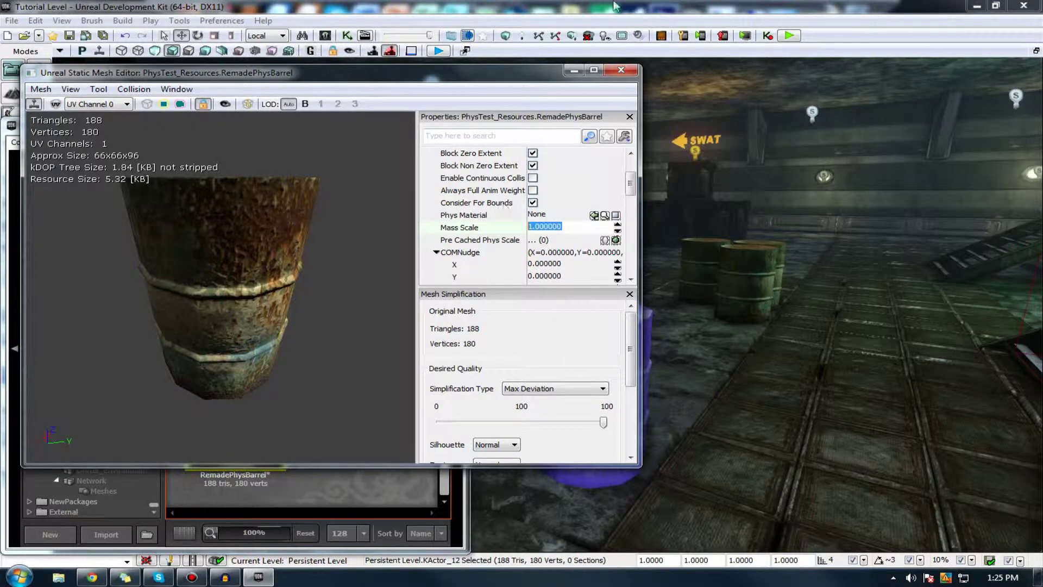
# Minimize the mesh editor and Content Browser, play-test the level by shooting the rigid body barrel, and end the session
pyautogui.click(575, 70)
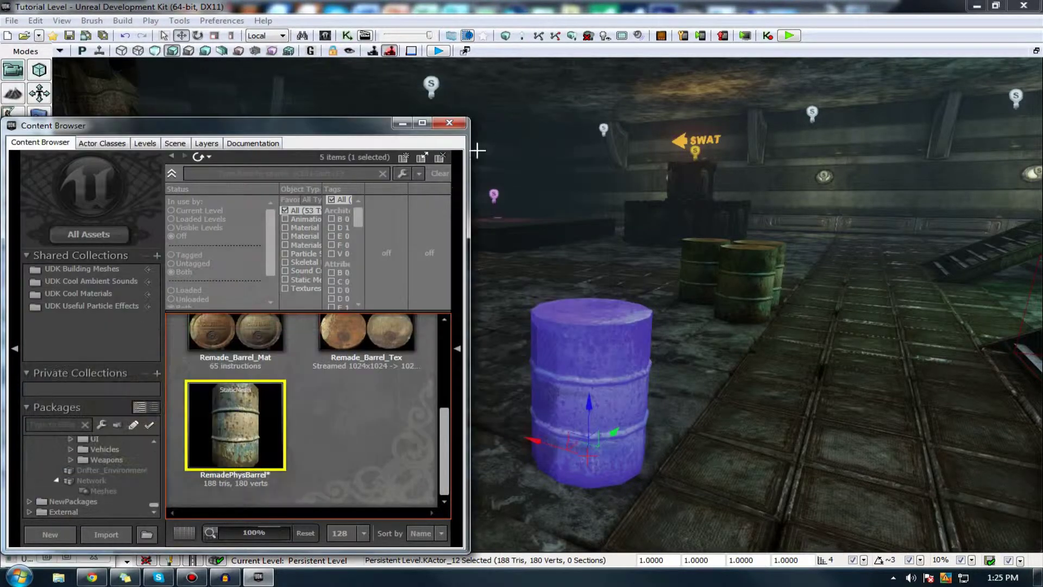
pyautogui.click(400, 125)
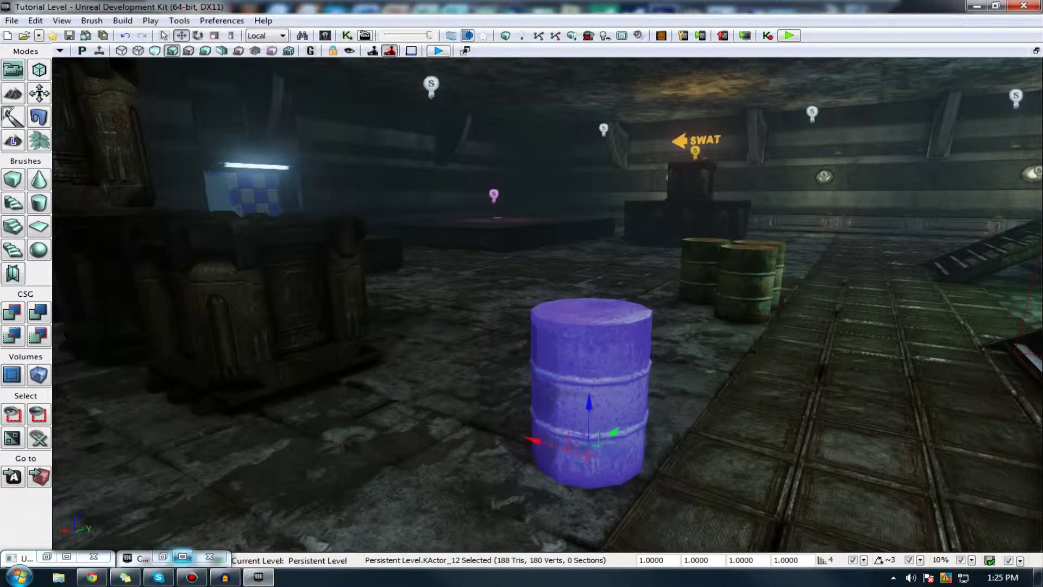
pyautogui.click(47, 557)
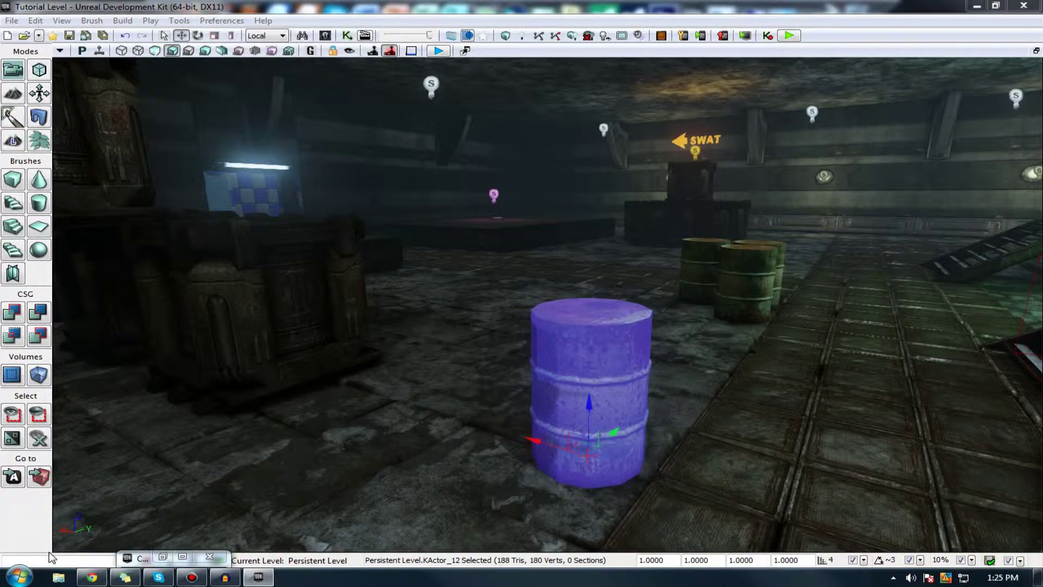
pyautogui.click(574, 228)
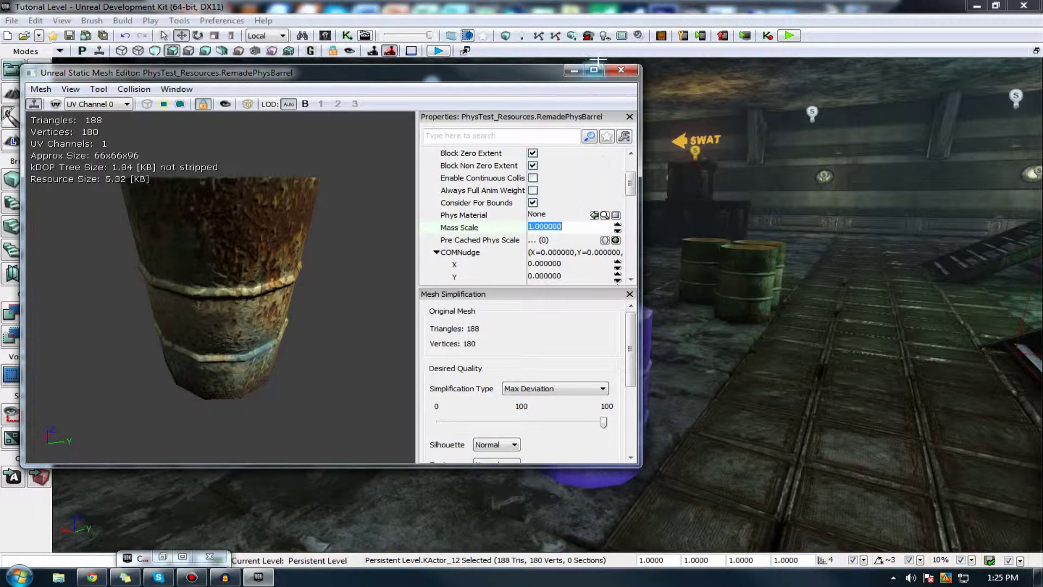
pyautogui.click(574, 70)
pyautogui.click(439, 53)
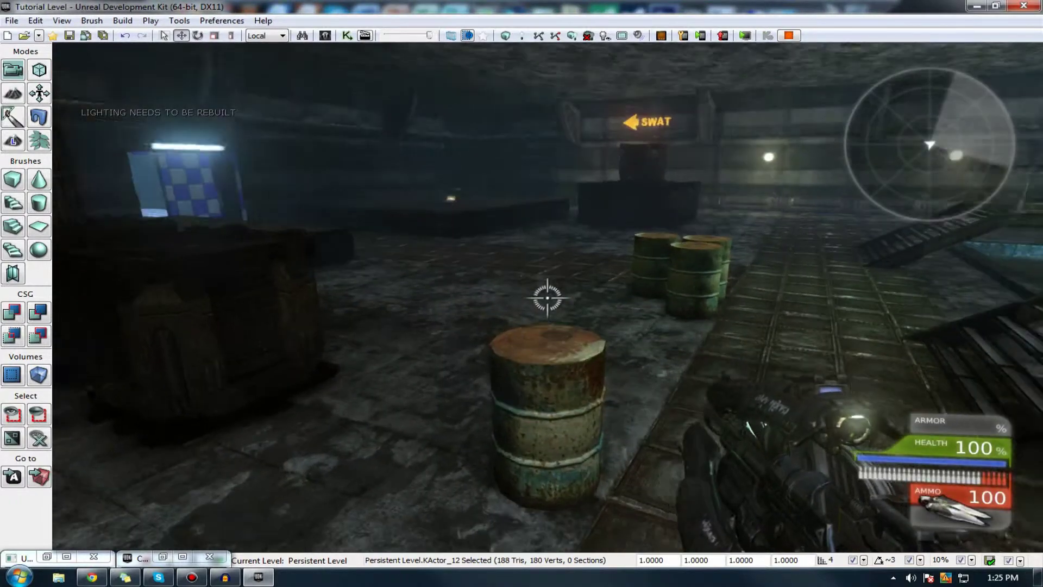
pyautogui.click(547, 298)
pyautogui.click(547, 298)
pyautogui.click(547, 298)
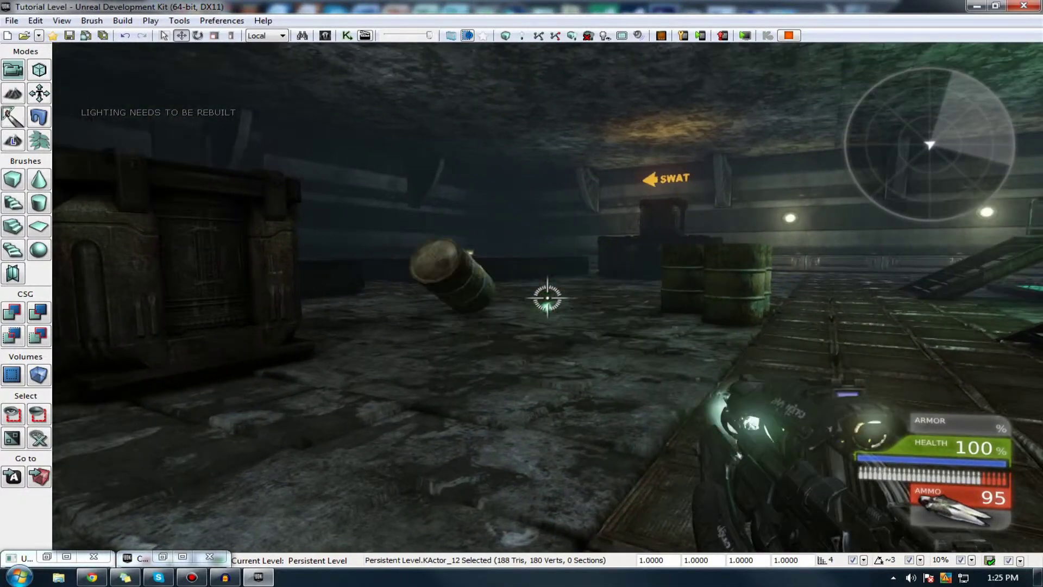
pyautogui.press('Escape')
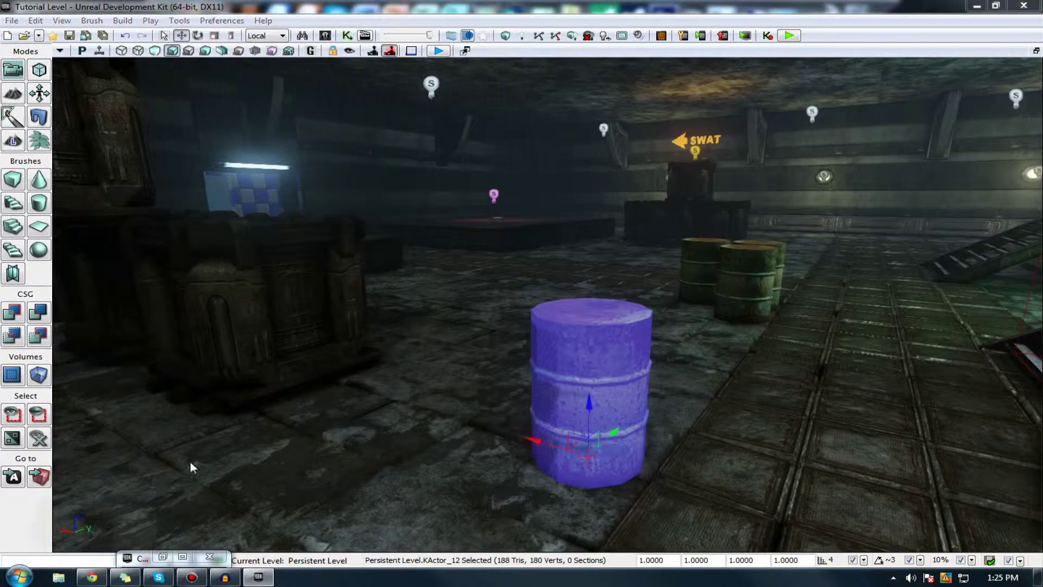
# Set the RemadePhysBarrel mesh's Mass Scale to 5 and move the mesh editor off the barrel
pyautogui.hotkey('ctrl', 'e')
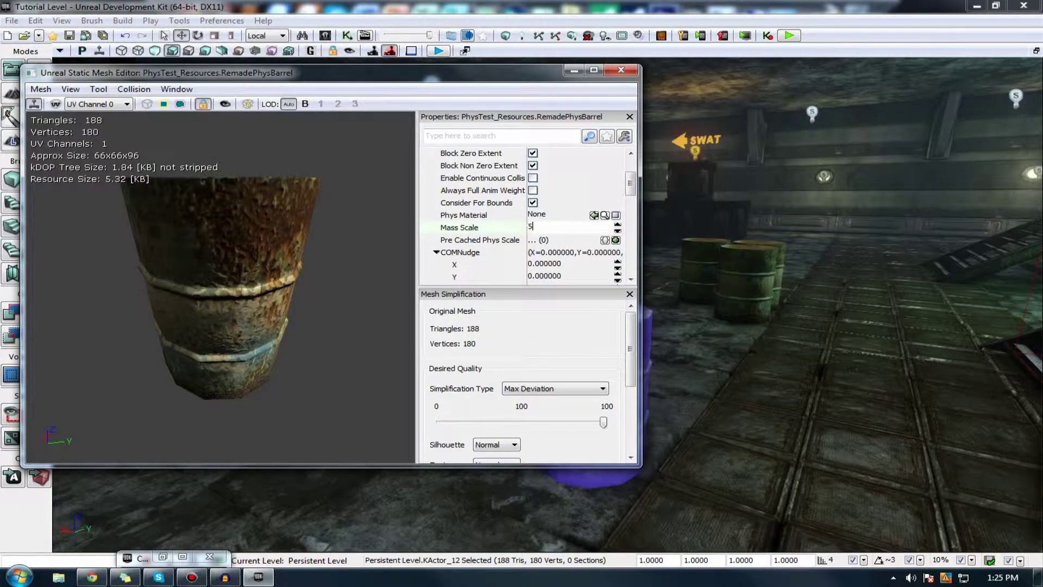
pyautogui.moveTo(542, 73); pyautogui.dragTo(386, 90)
# Play-test the level by walking up to the heavier barrel and shooting it from several sides, and end the session
pyautogui.click(439, 51)
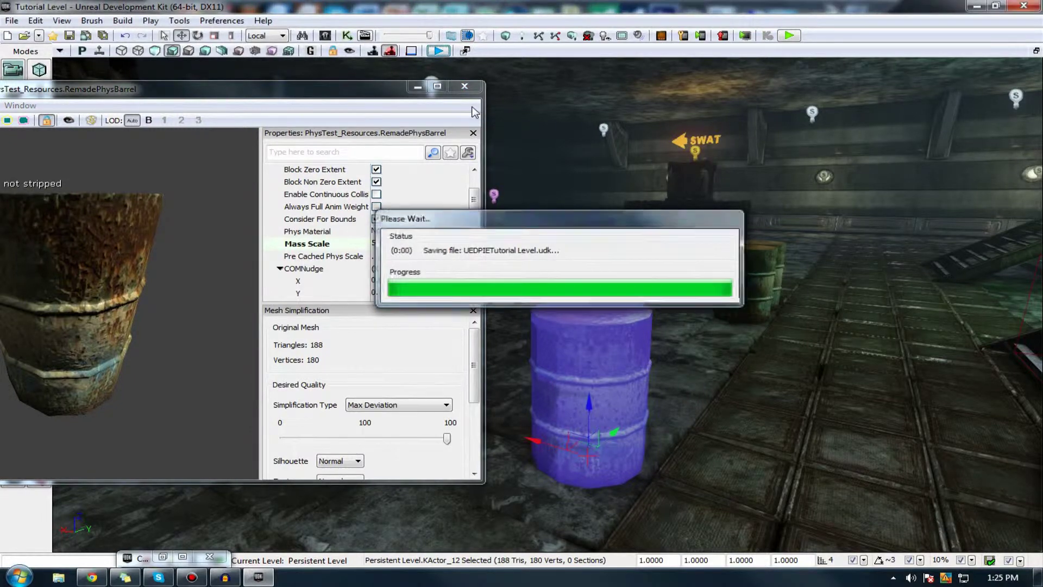
pyautogui.press('w')
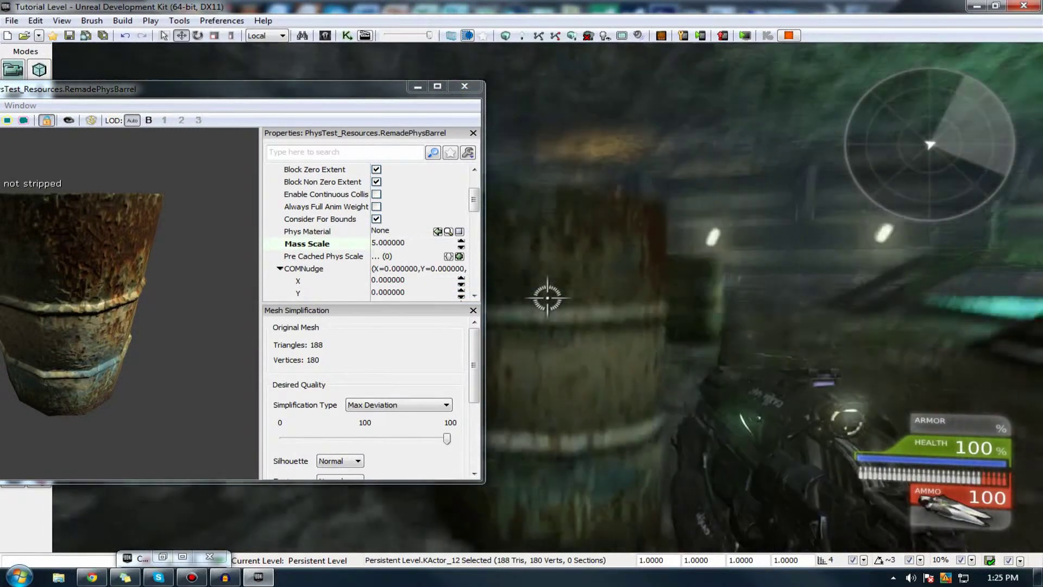
pyautogui.click(547, 298)
pyautogui.press('s')
pyautogui.click(548, 297)
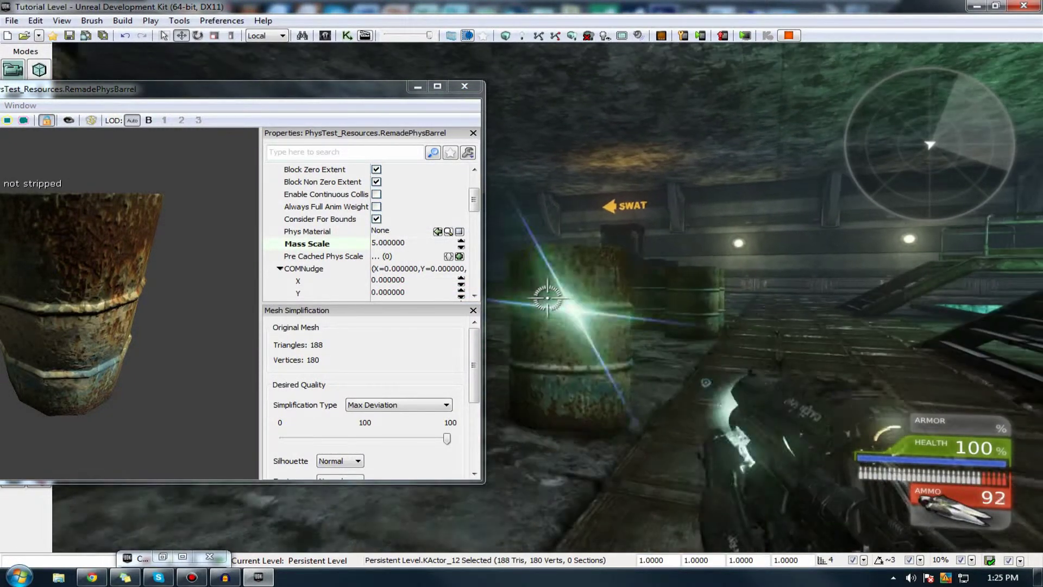
pyautogui.press('w')
pyautogui.click(548, 297)
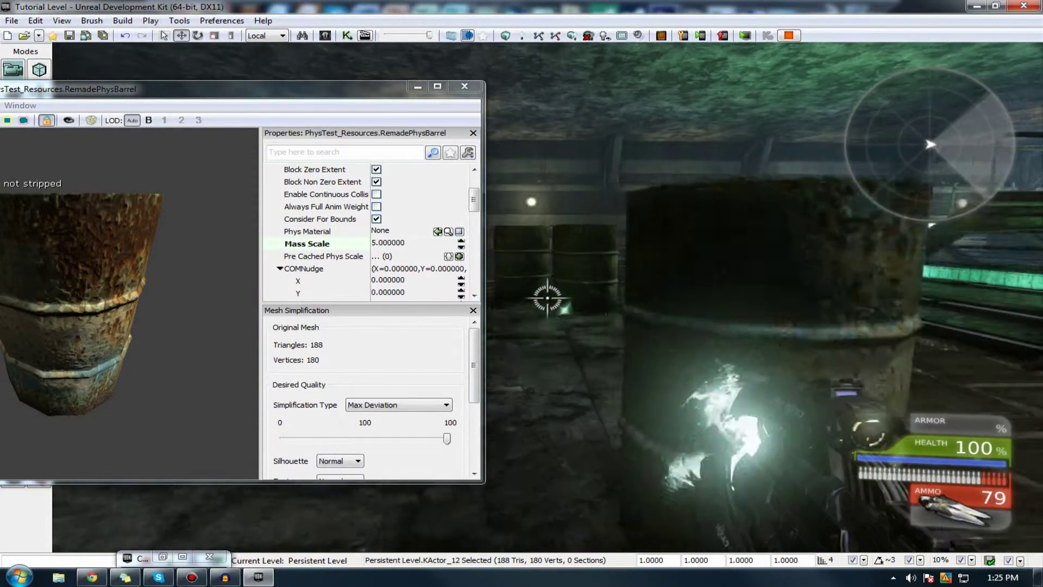
pyautogui.click(547, 298)
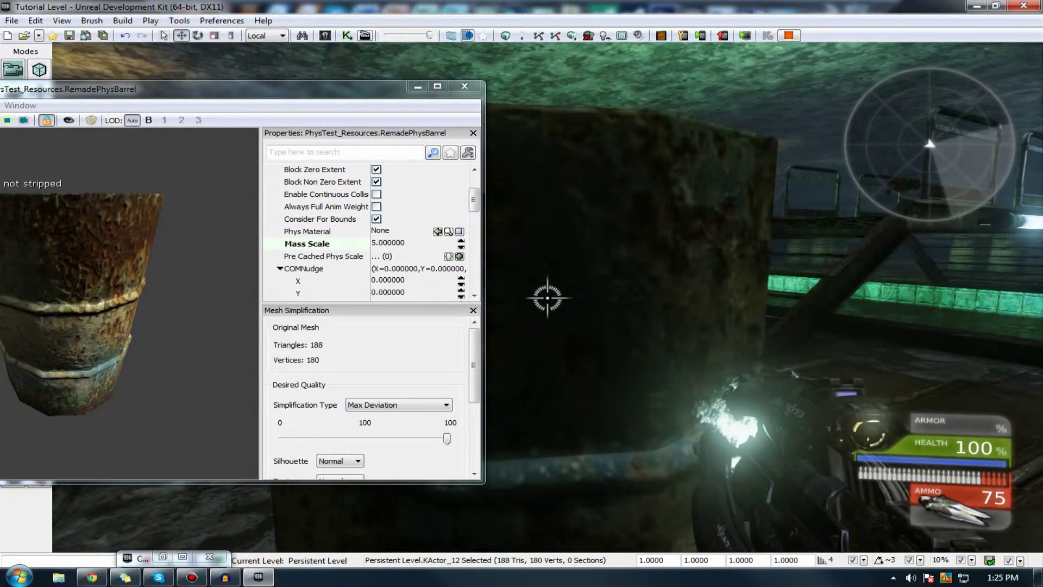
pyautogui.press('Escape')
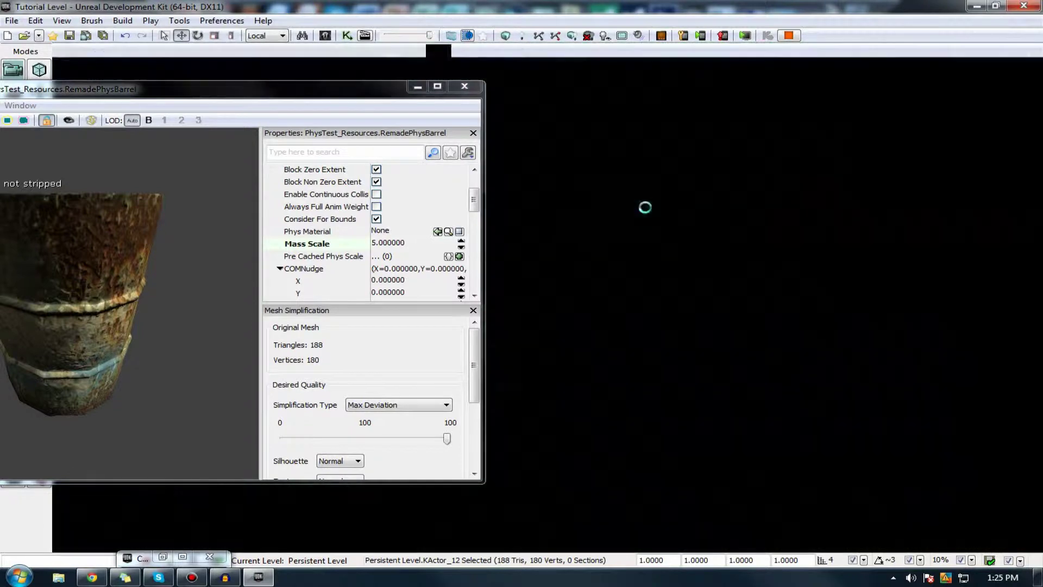
# Close the Static Mesh Editor and open the KActor Properties of the selected barrel
pyautogui.moveTo(474, 195); pyautogui.dragTo(474, 193)
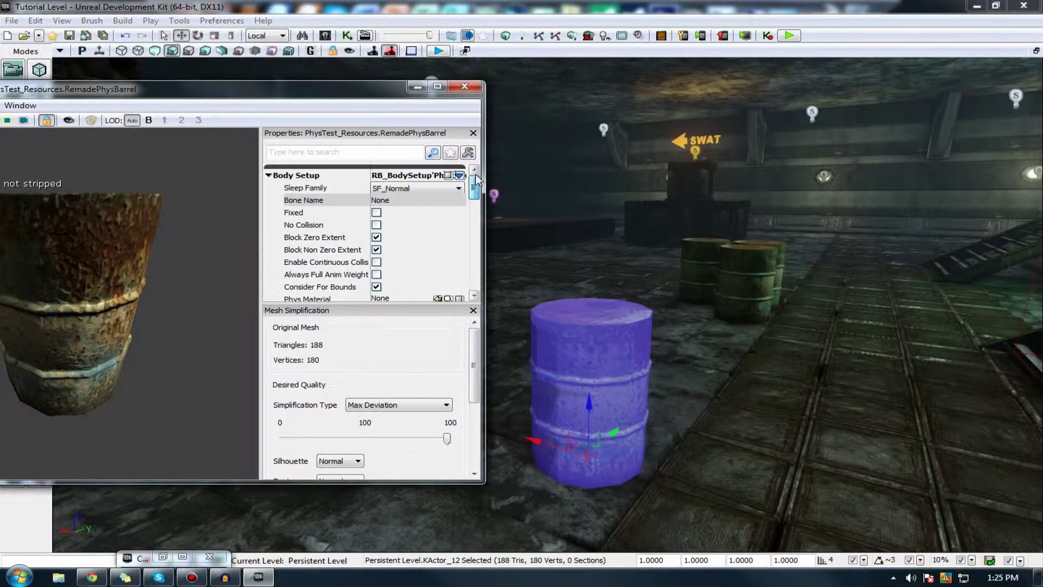
pyautogui.click(465, 86)
pyautogui.rightClick(553, 386)
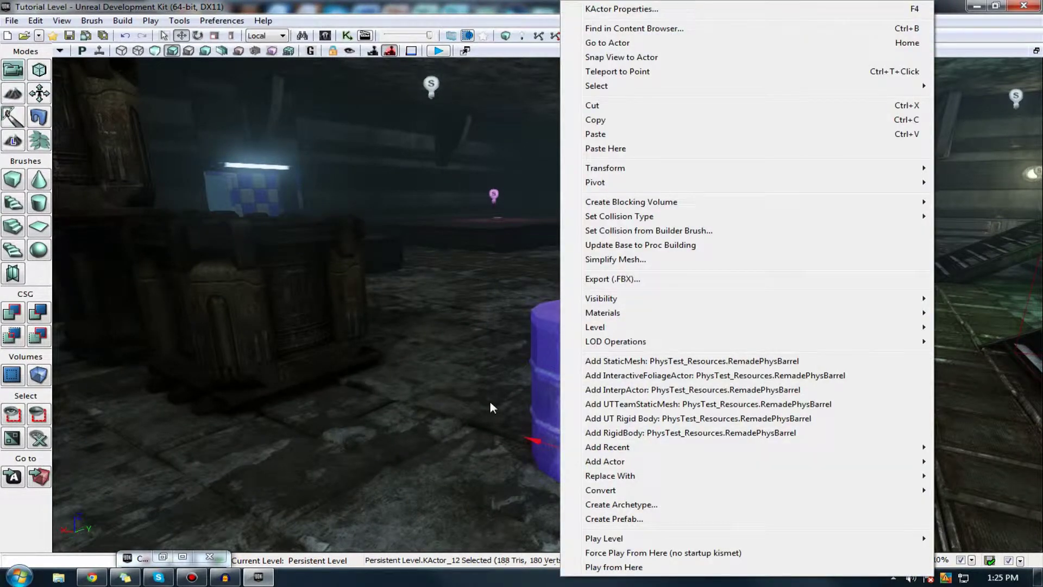
pyautogui.rightClick(562, 400)
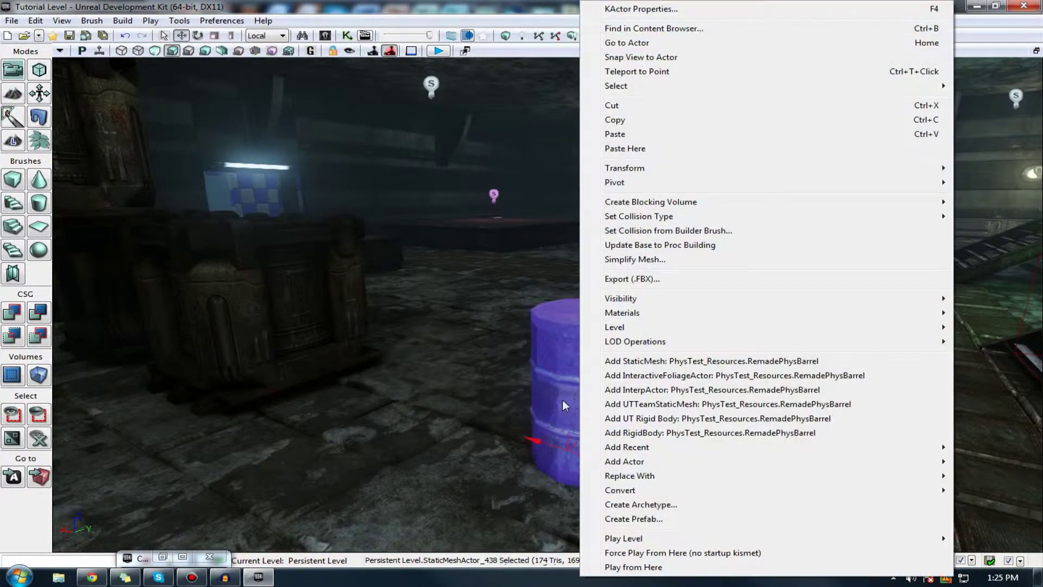
pyautogui.click(656, 15)
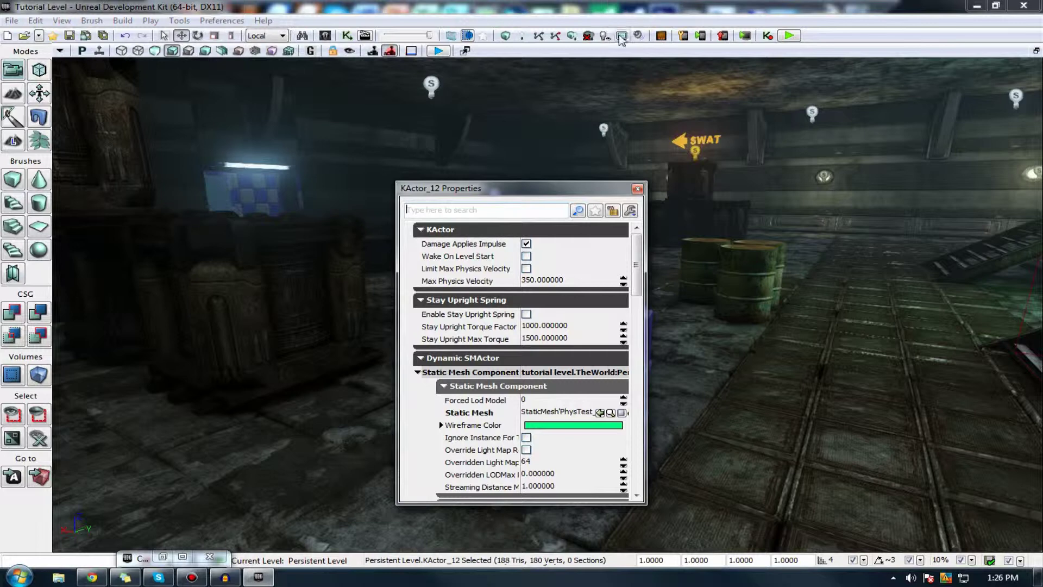
# Collapse the KActor, Stay Upright Spring, Dynamic SMActor and Collision property categories, and move the properties window clear of the barrel
pyautogui.click(501, 232)
pyautogui.click(454, 248)
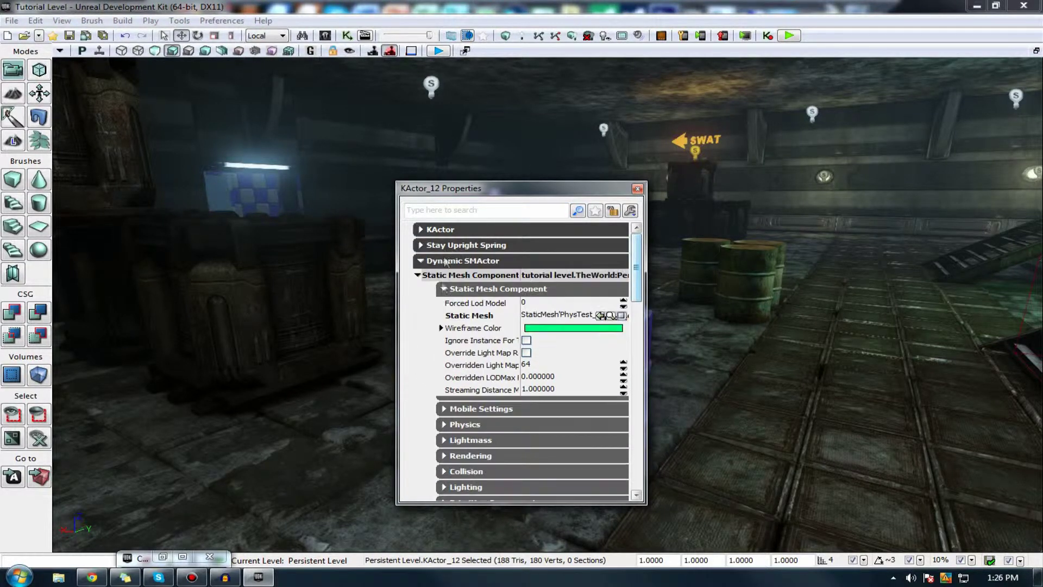
pyautogui.click(442, 261)
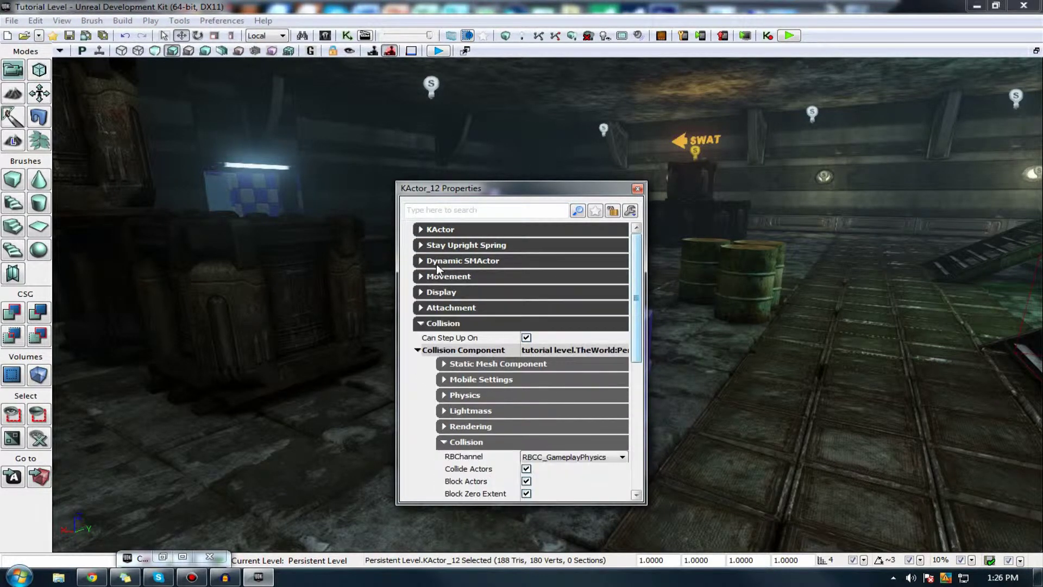
pyautogui.click(465, 322)
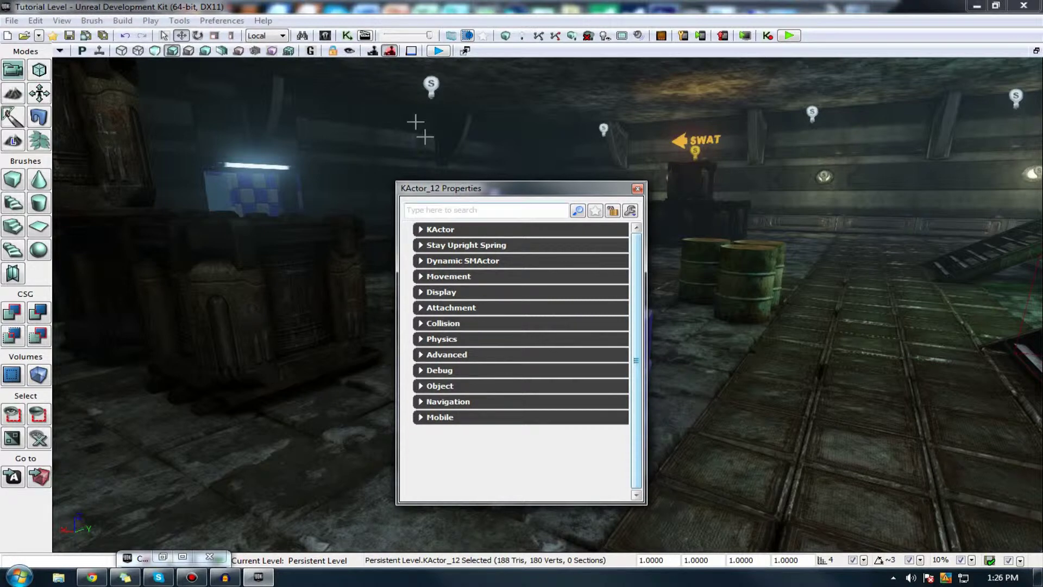
pyautogui.moveTo(516, 190); pyautogui.dragTo(392, 186)
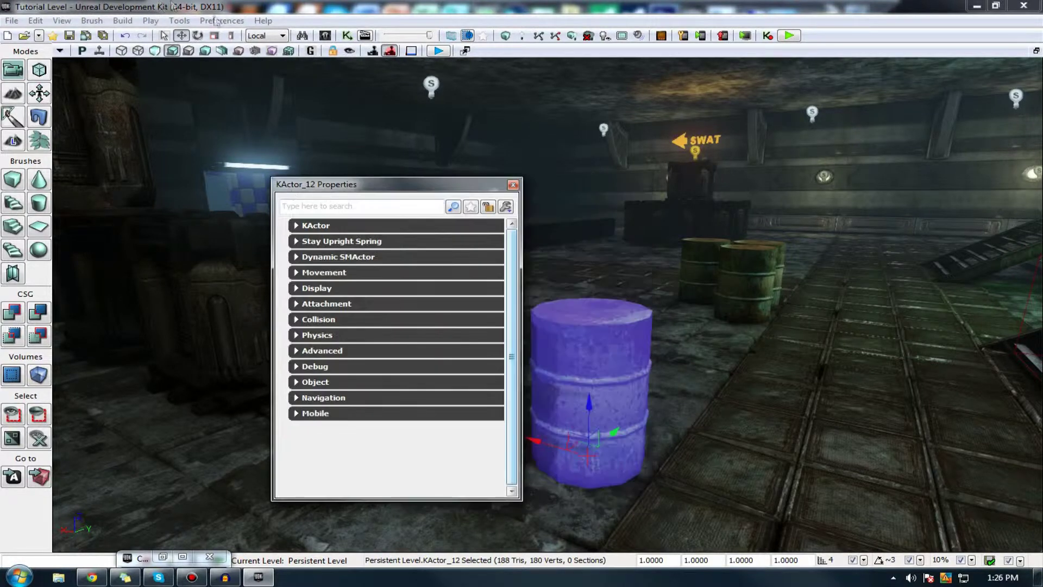
# Reopen RemadePhysBarrel from the Content Browser in the Static Mesh Editor and display its collision wireframe
pyautogui.click(321, 37)
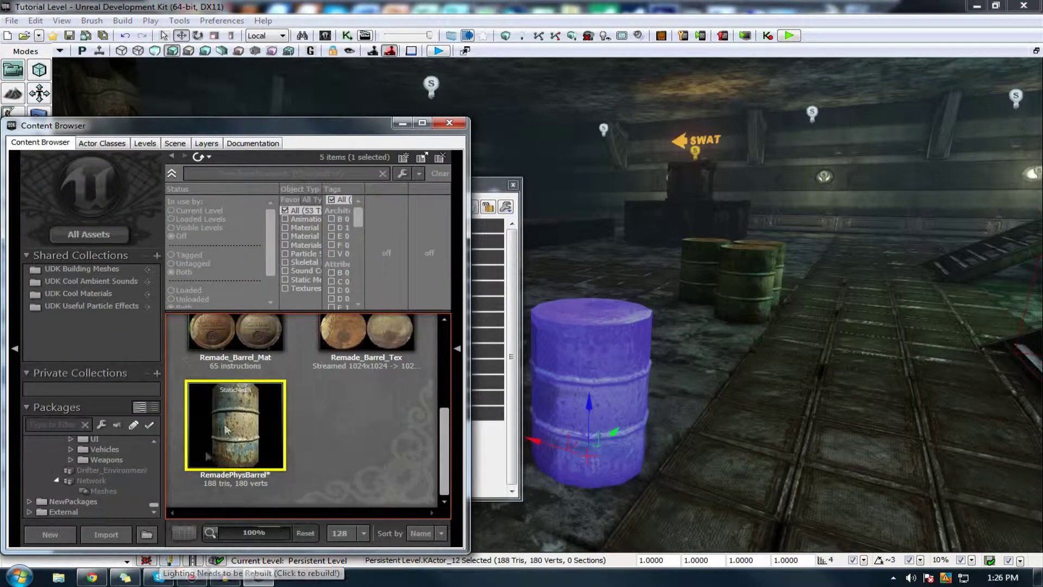
pyautogui.rightClick(246, 411)
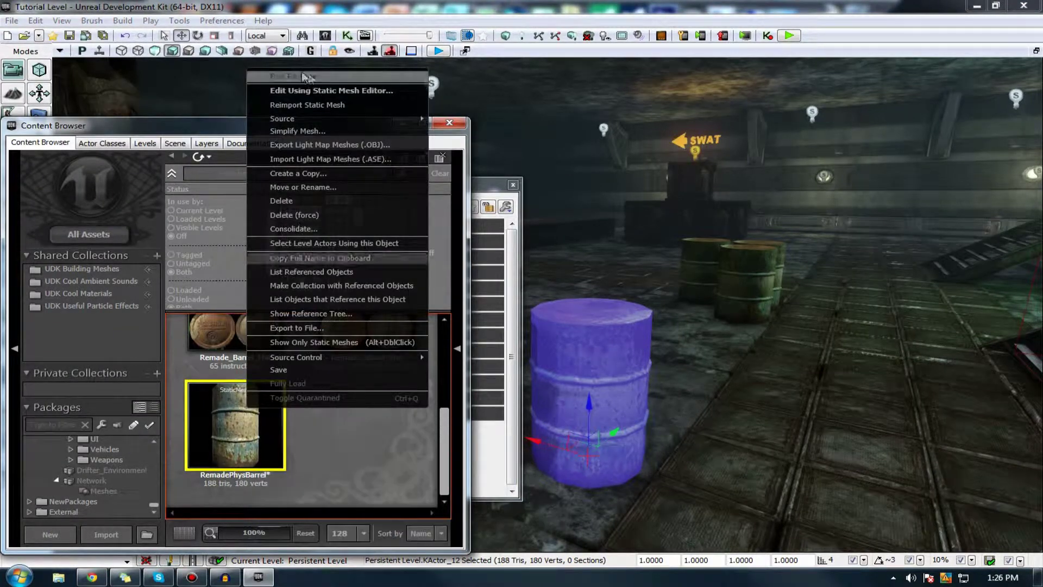
pyautogui.click(295, 90)
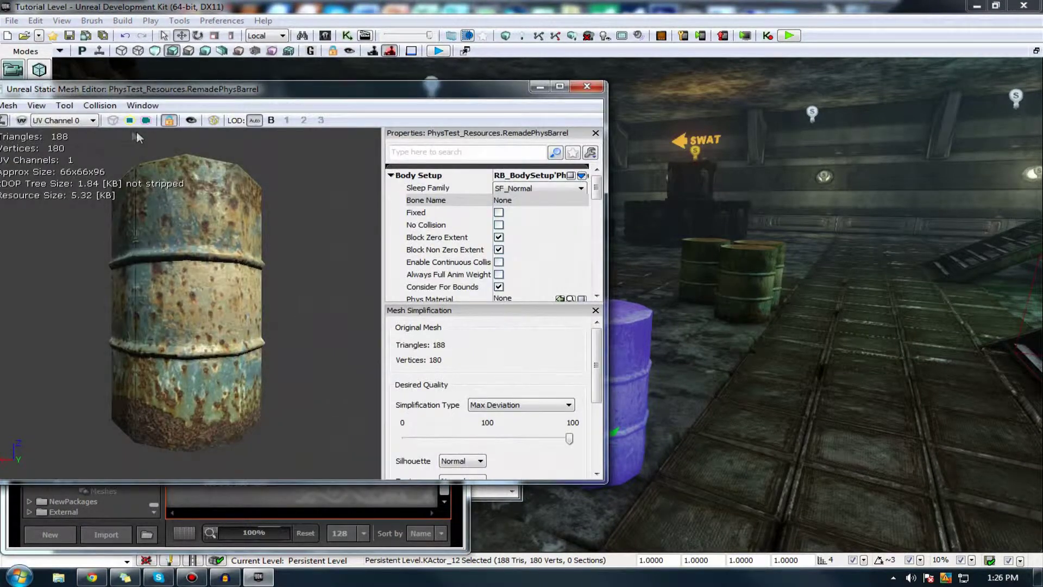
pyautogui.moveTo(147, 90); pyautogui.dragTo(181, 145)
pyautogui.moveTo(220, 305)
pyautogui.mouseDown()
pyautogui.moveTo(220, 413)
pyautogui.moveTo(220, 304)
pyautogui.mouseUp()
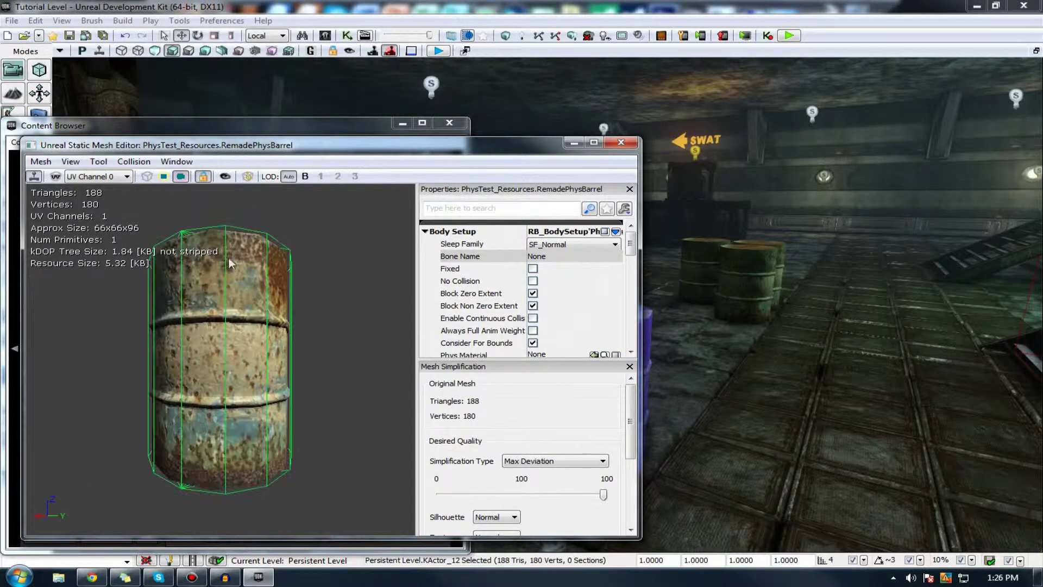
# Examine the barrel's collision hull from several angles and the available simplified collision types, and close the mesh editor
pyautogui.moveTo(220, 304); pyautogui.dragTo(283, 359, button='right')
pyautogui.click(133, 162)
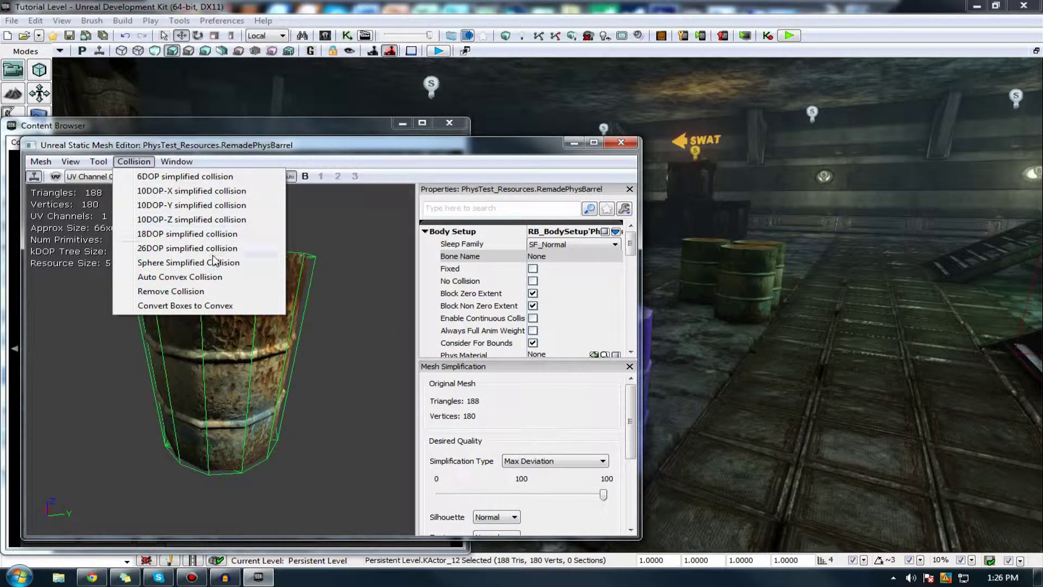
pyautogui.moveTo(382, 297); pyautogui.dragTo(261, 370)
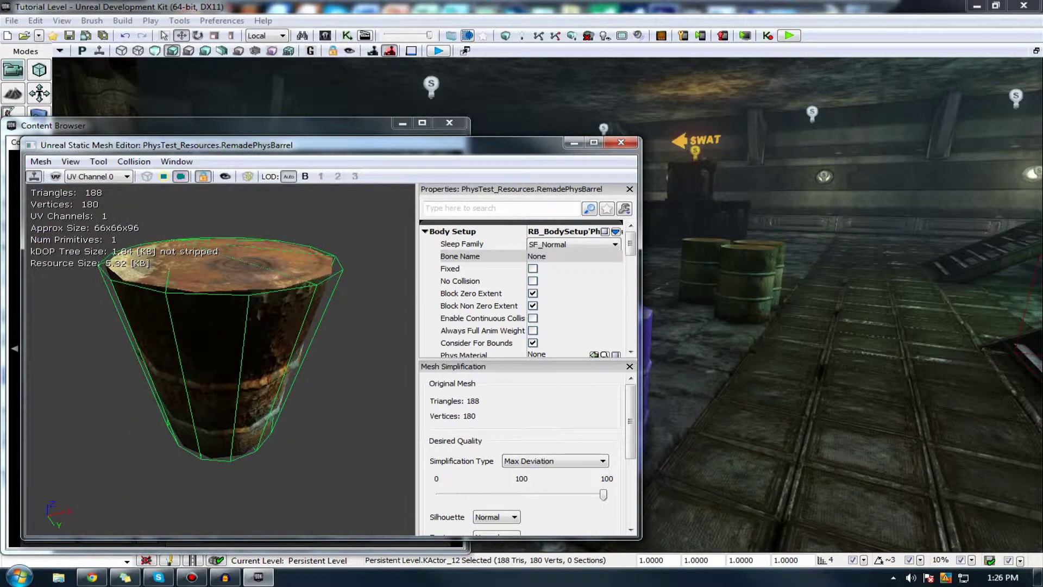
pyautogui.moveTo(199, 455); pyautogui.dragTo(126, 417)
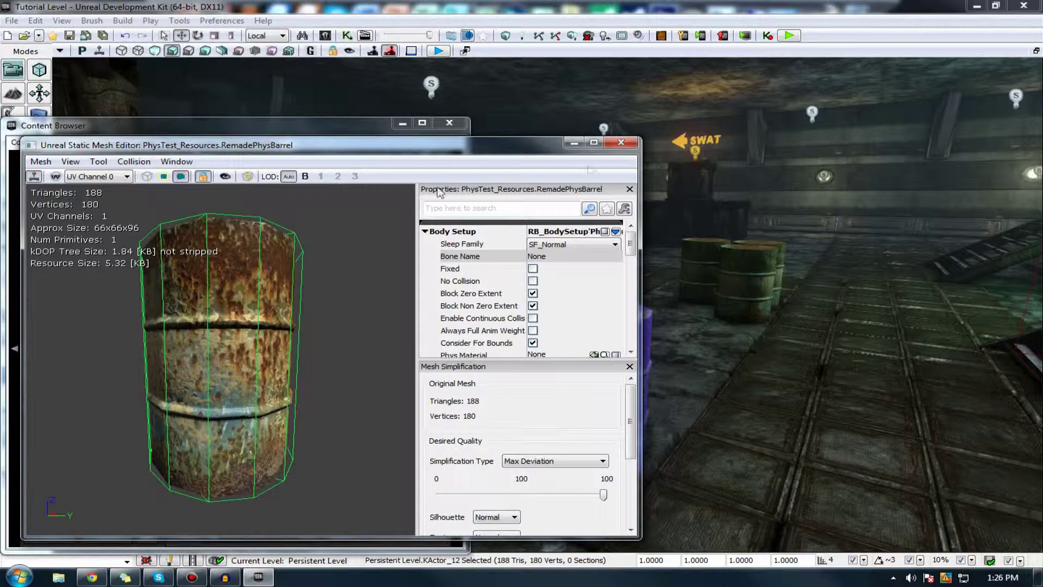
pyautogui.click(619, 144)
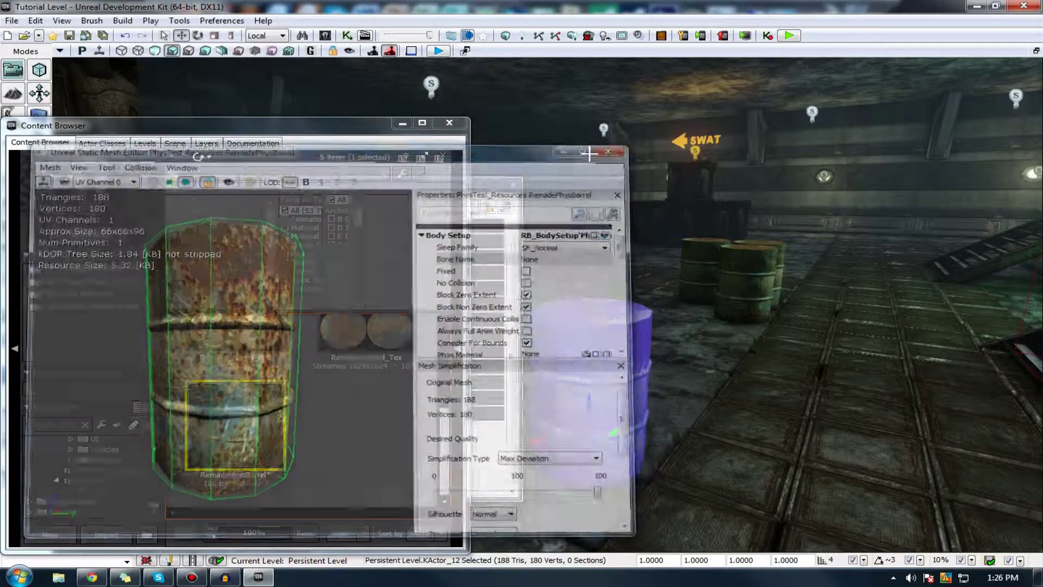
# Open the KActor Properties of the selected barrel, minimize the Content Browser, and expand the KActor category
pyautogui.rightClick(546, 348)
pyautogui.press('F4')
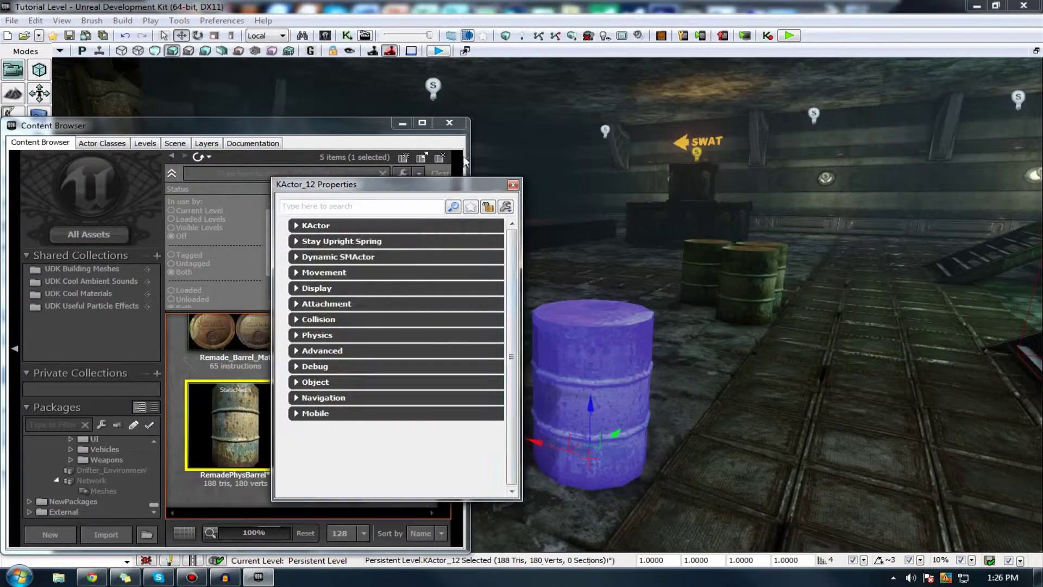
pyautogui.click(402, 123)
pyautogui.click(349, 225)
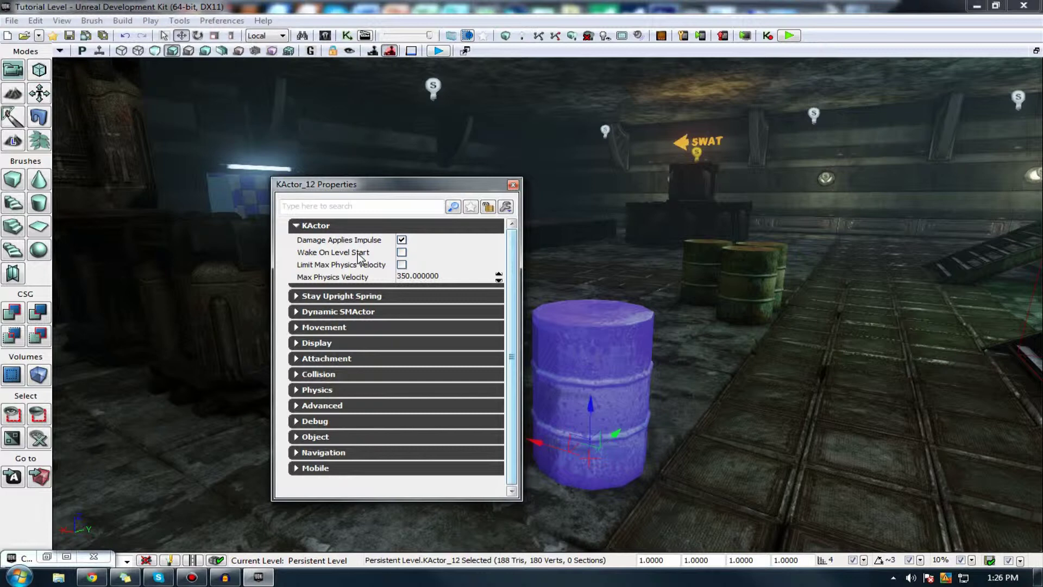
# Disable Damage Applies Impulse on the barrel and test in game how it reacts to being shot
pyautogui.click(402, 240)
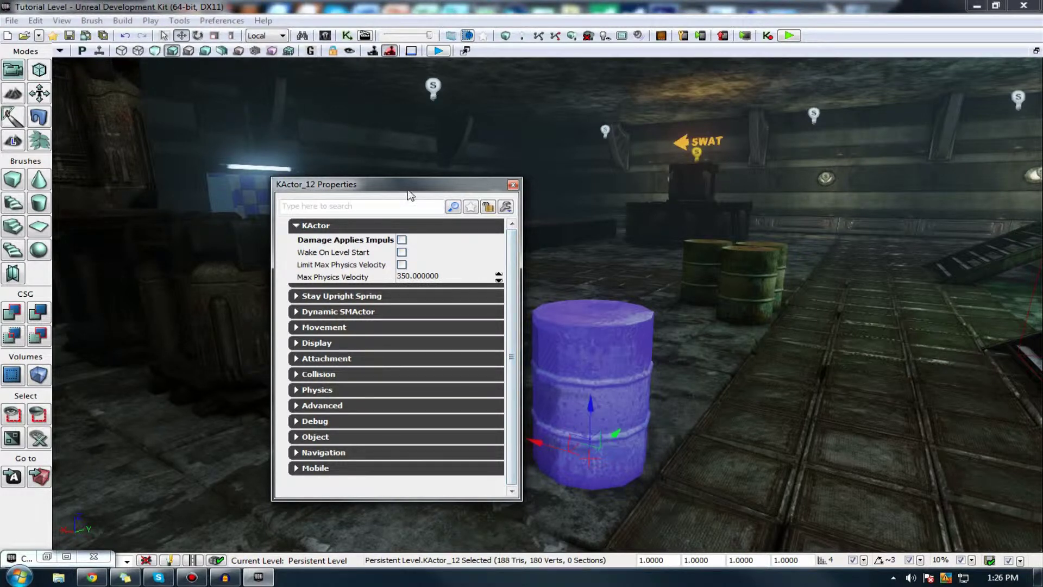
pyautogui.moveTo(410, 195); pyautogui.dragTo(194, 194)
pyautogui.click(438, 51)
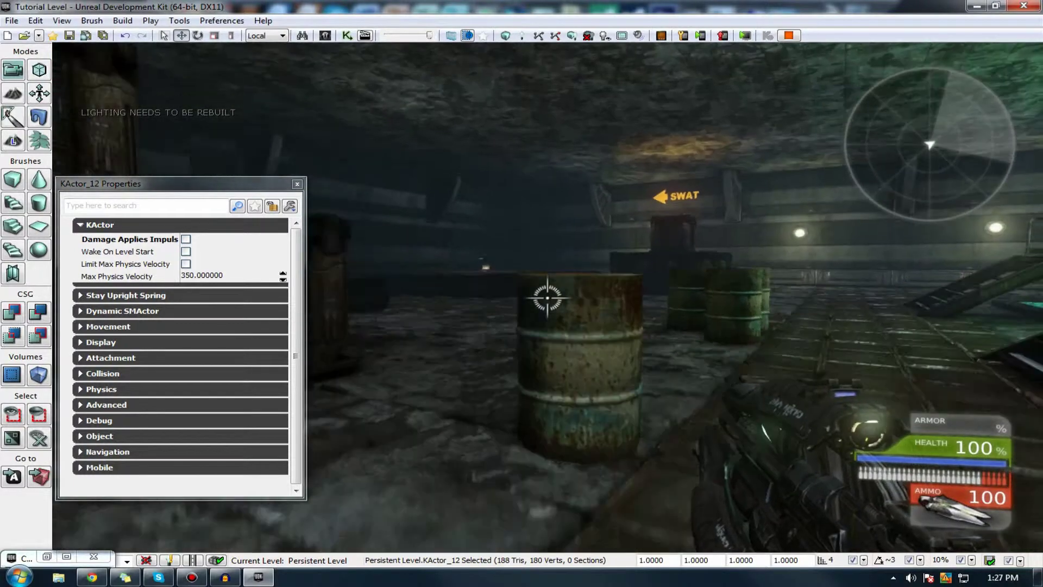
pyautogui.moveTo(548, 298); pyautogui.dragTo(548, 298)
pyautogui.press('w')
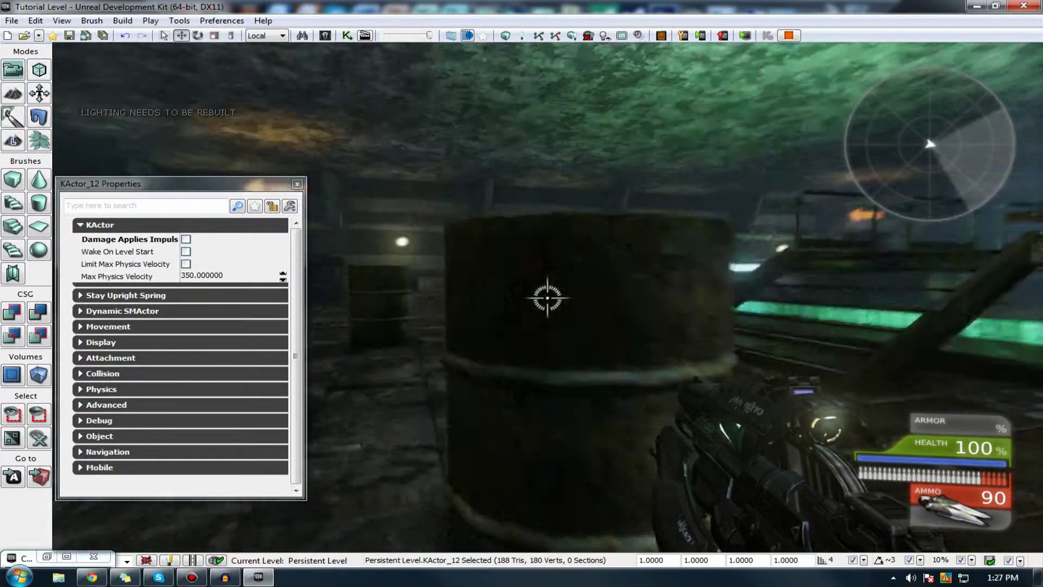
pyautogui.press('w')
pyautogui.click(548, 298)
pyautogui.click(547, 297)
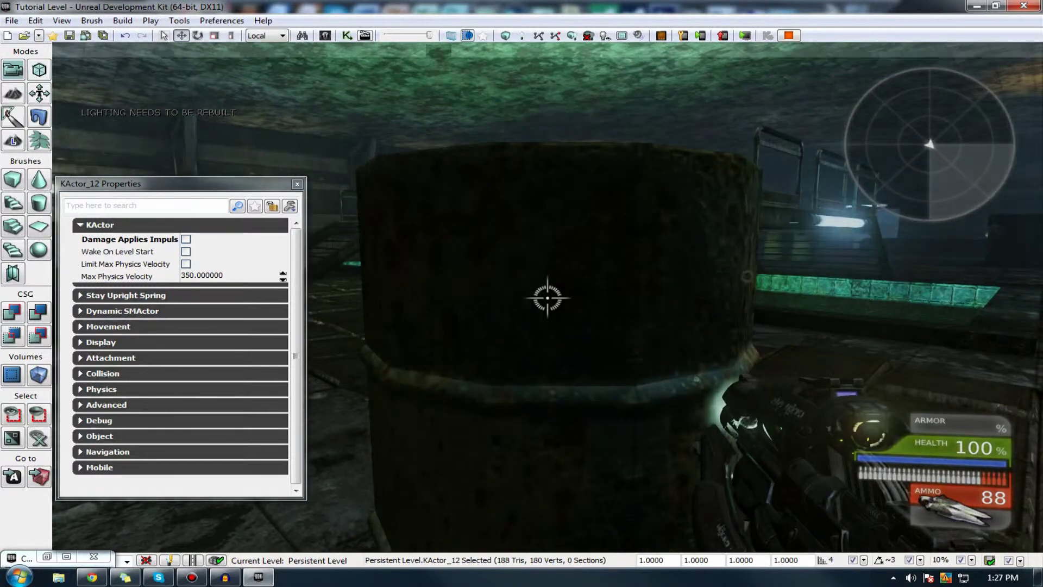
pyautogui.press('Escape')
# Enable Damage Applies Impulse on the barrel and raise it well above the floor
pyautogui.click(186, 239)
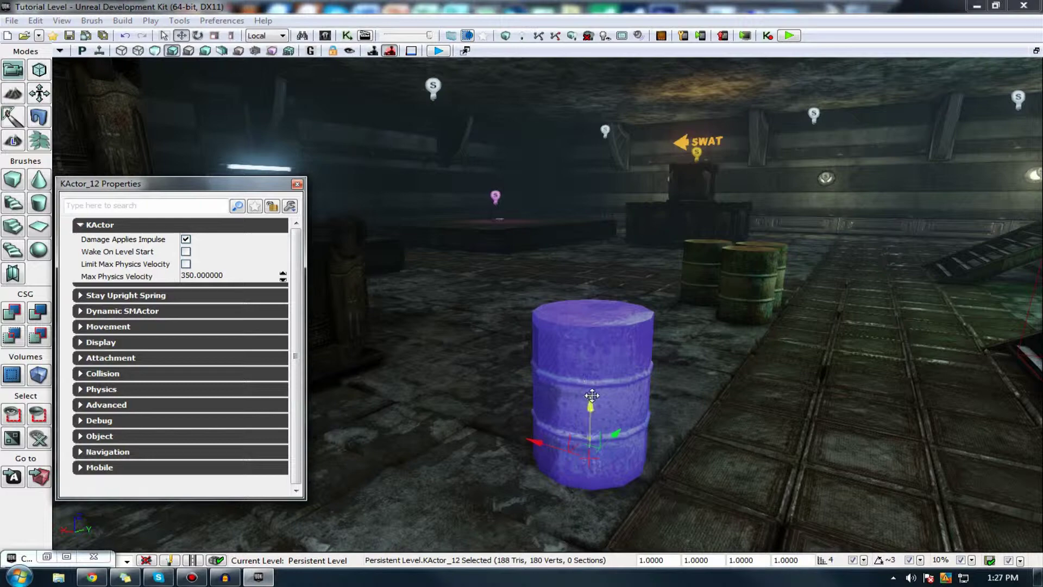
pyautogui.moveTo(591, 395); pyautogui.dragTo(612, 217)
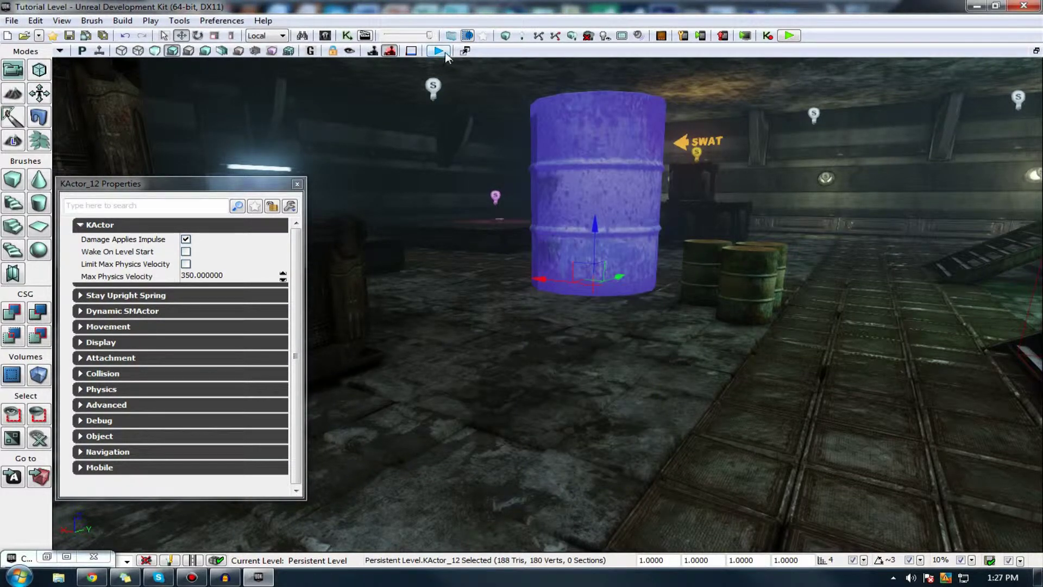
# Play the level in the viewport, inspect the suspended barrel from below, shoot it, and end the play session
pyautogui.click(445, 53)
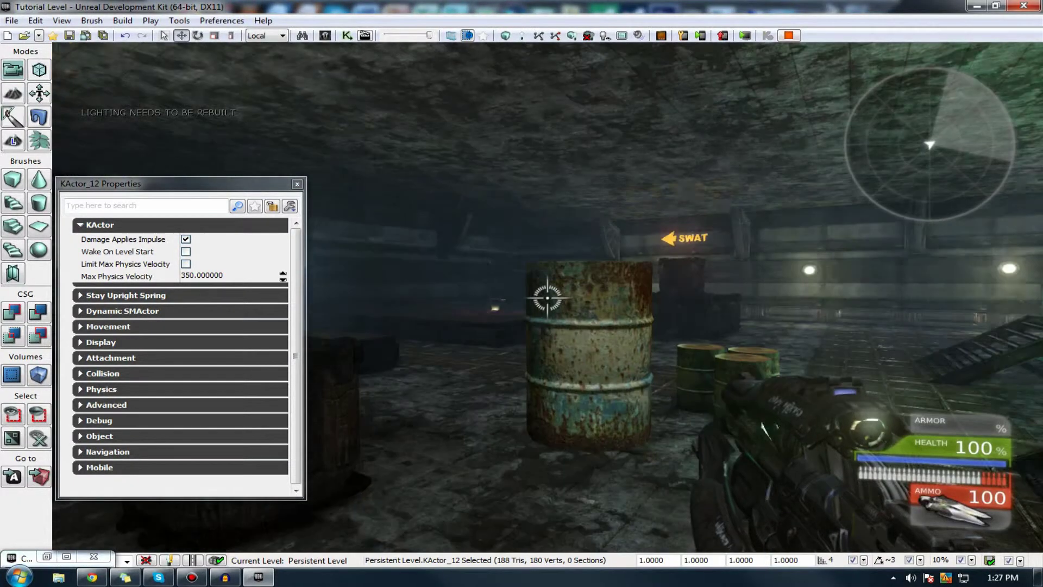
pyautogui.press('w')
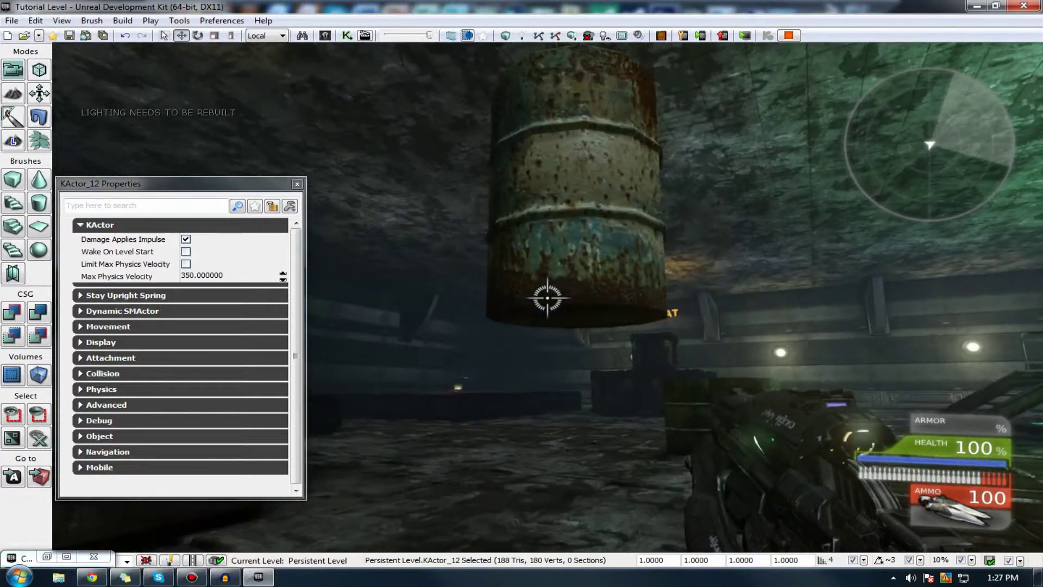
pyautogui.press('s')
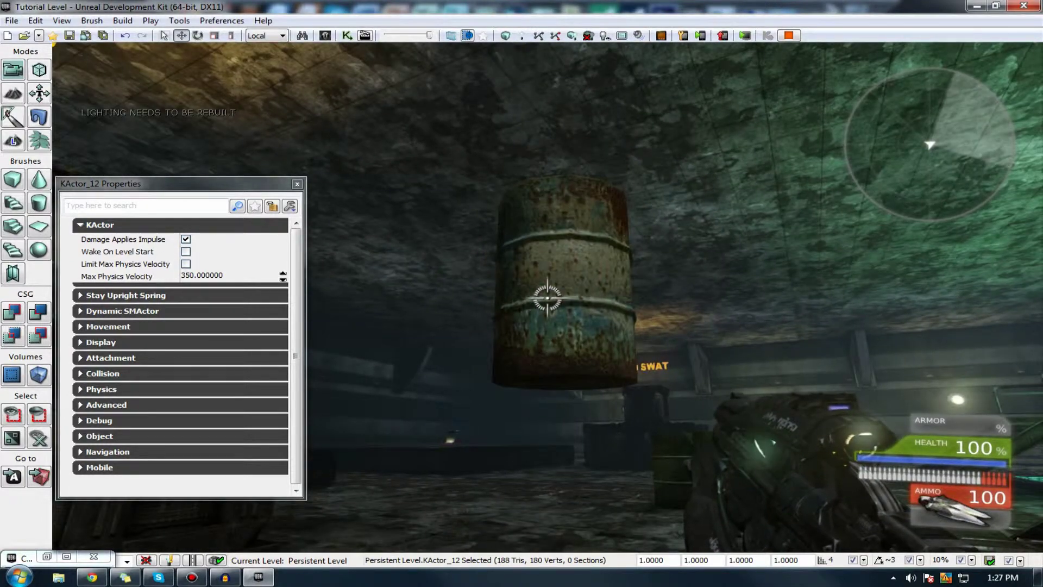
pyautogui.click(548, 298)
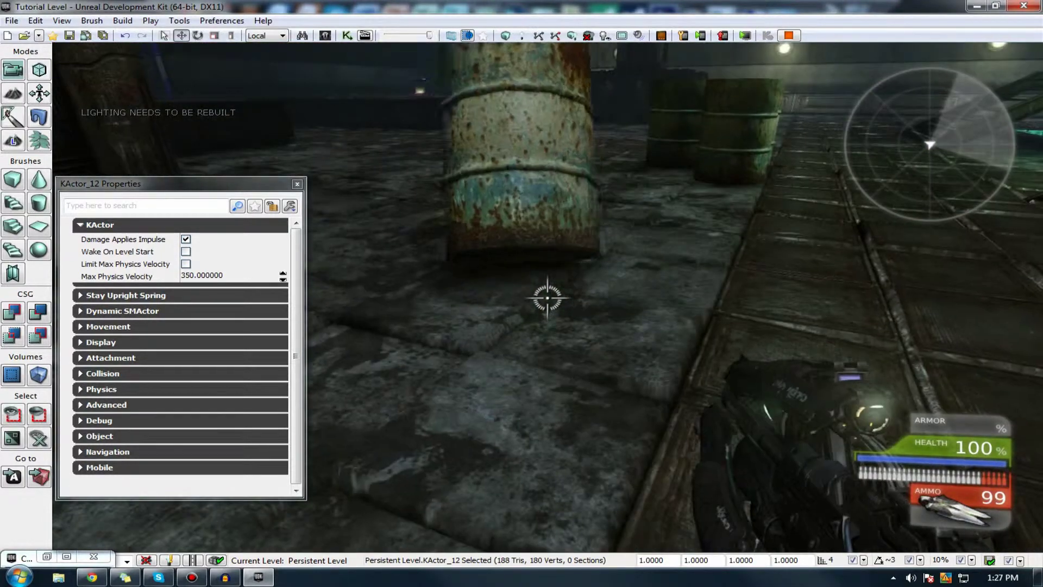
pyautogui.click(547, 297)
pyautogui.click(548, 298)
pyautogui.click(547, 298)
pyautogui.press('Escape')
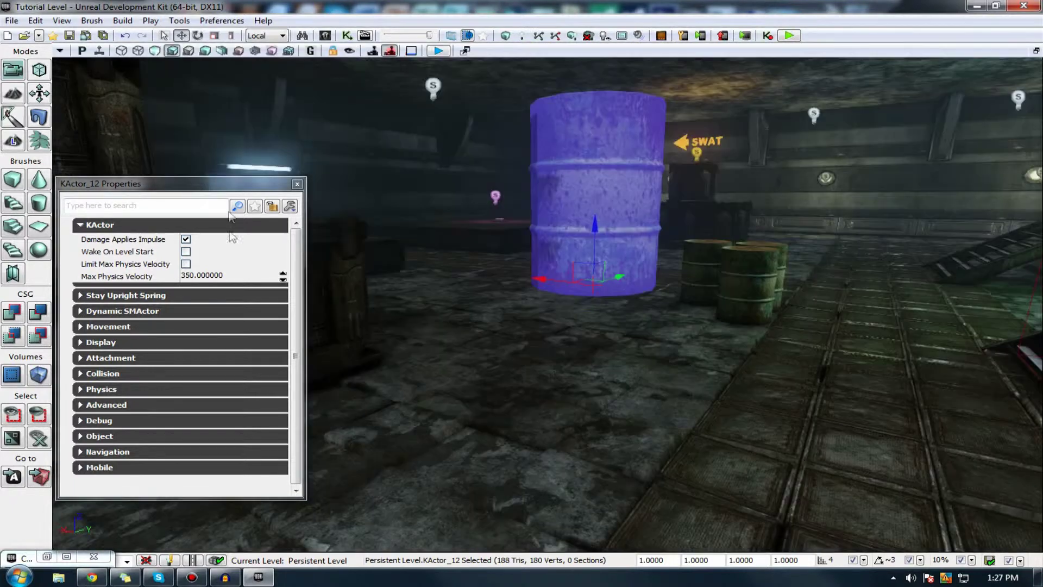
# Enable Wake On Level Start for the raised barrel and test its fall and its reaction to shots in game
pyautogui.click(187, 252)
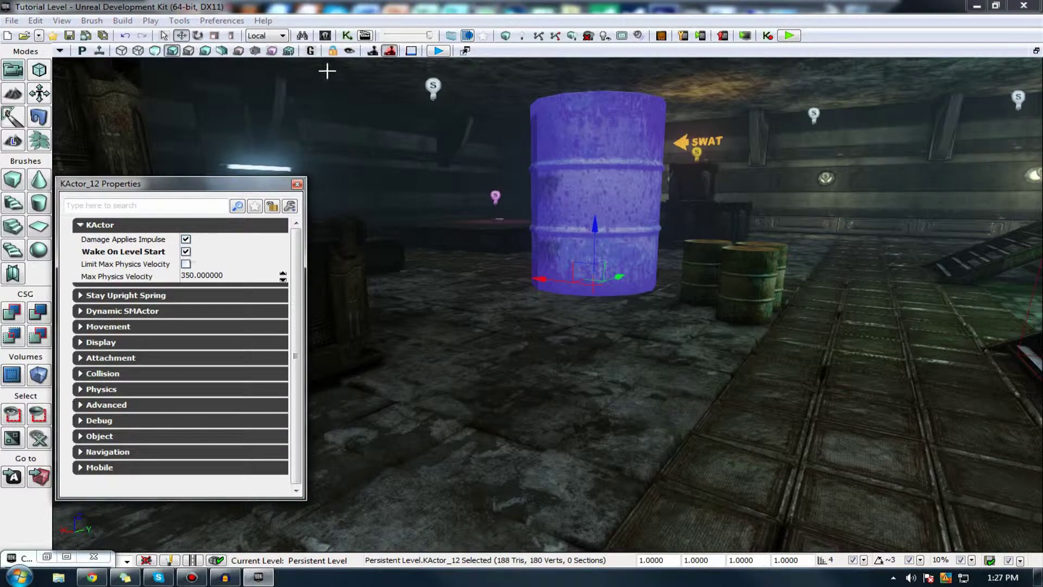
pyautogui.click(439, 51)
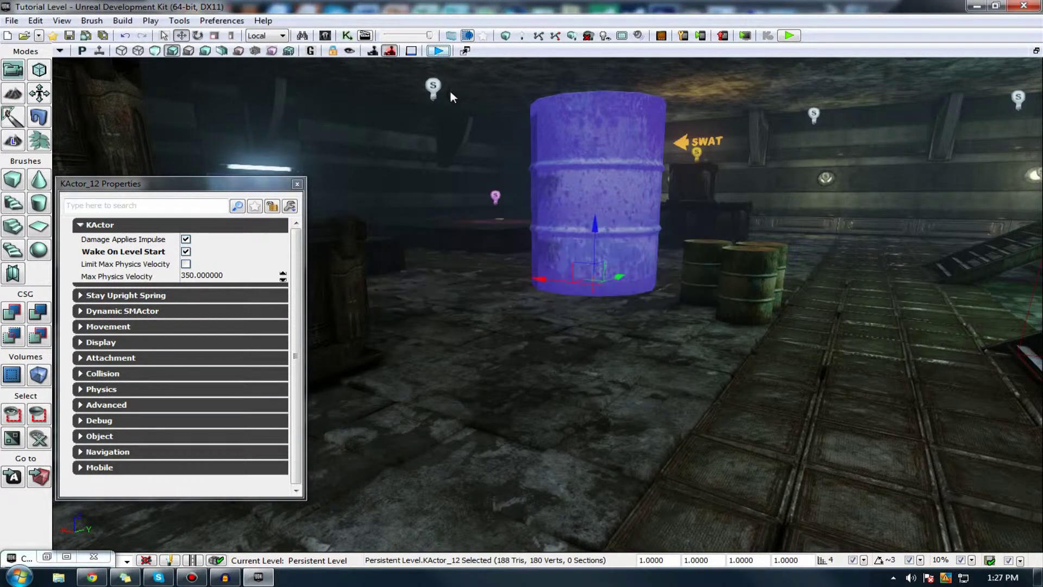
pyautogui.press('w')
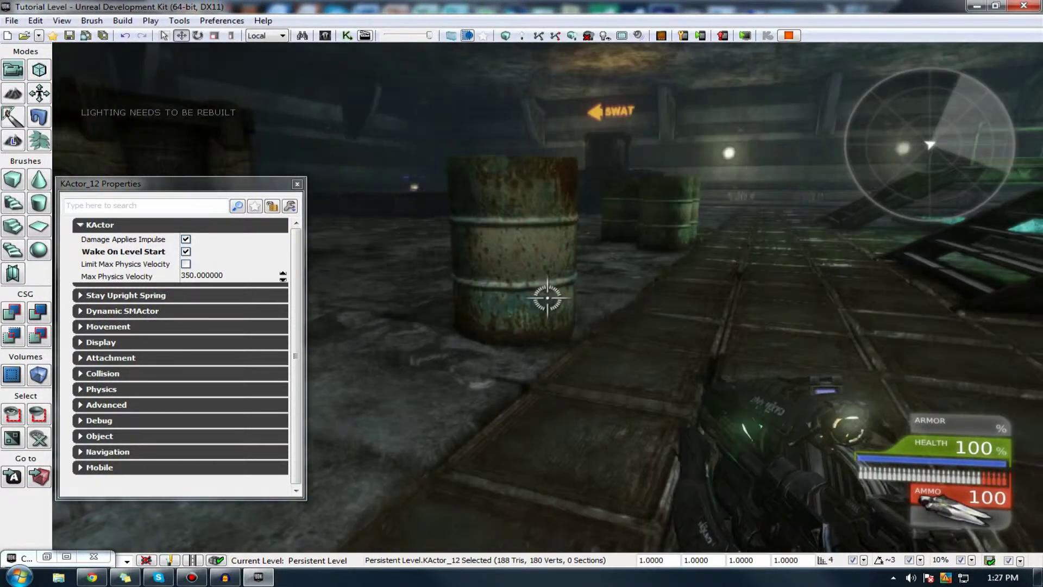
pyautogui.click(547, 298)
pyautogui.click(547, 298)
pyautogui.click(547, 297)
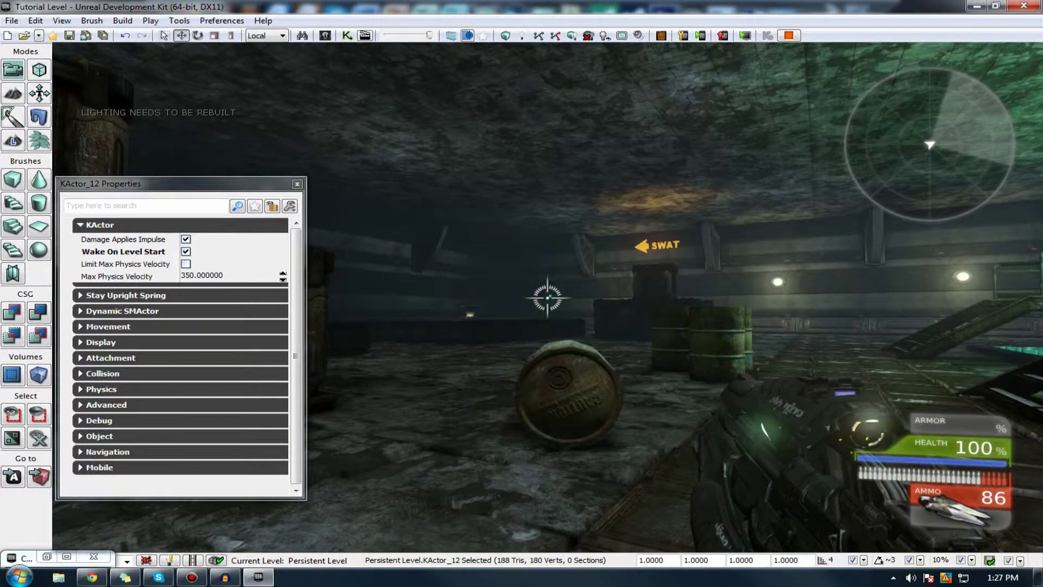
pyautogui.press('Escape')
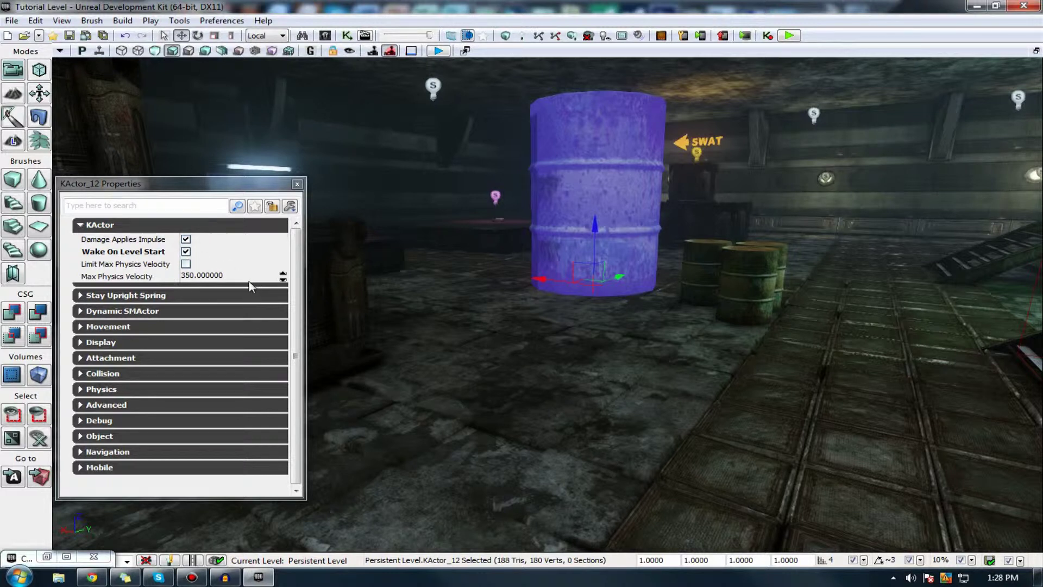
# Set the barrel's Max Physics Velocity to 1, enable Limit Max Physics Velocity, and test it in game
pyautogui.click(209, 275)
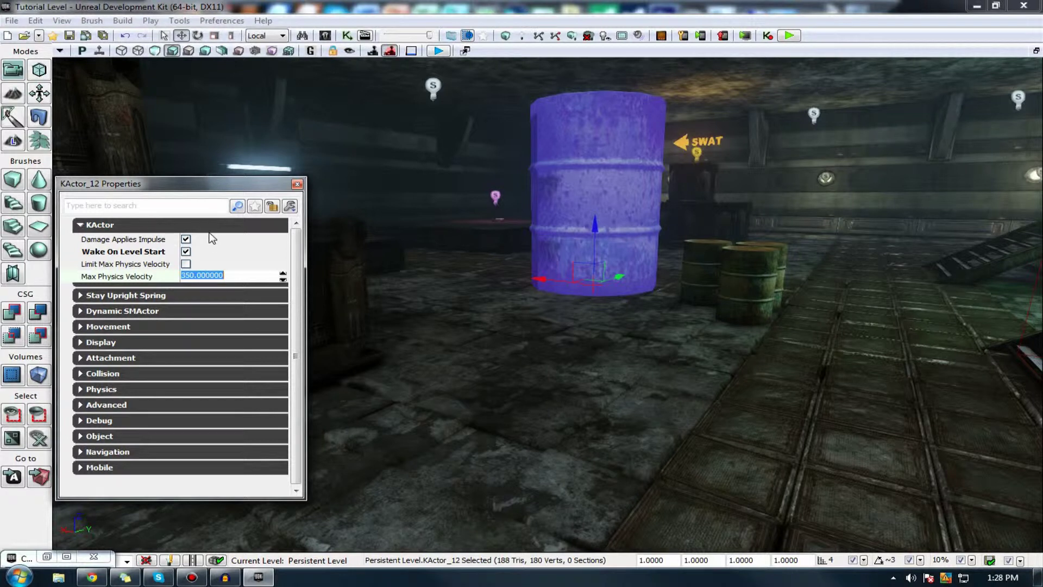
pyautogui.write('1')
pyautogui.press('Return')
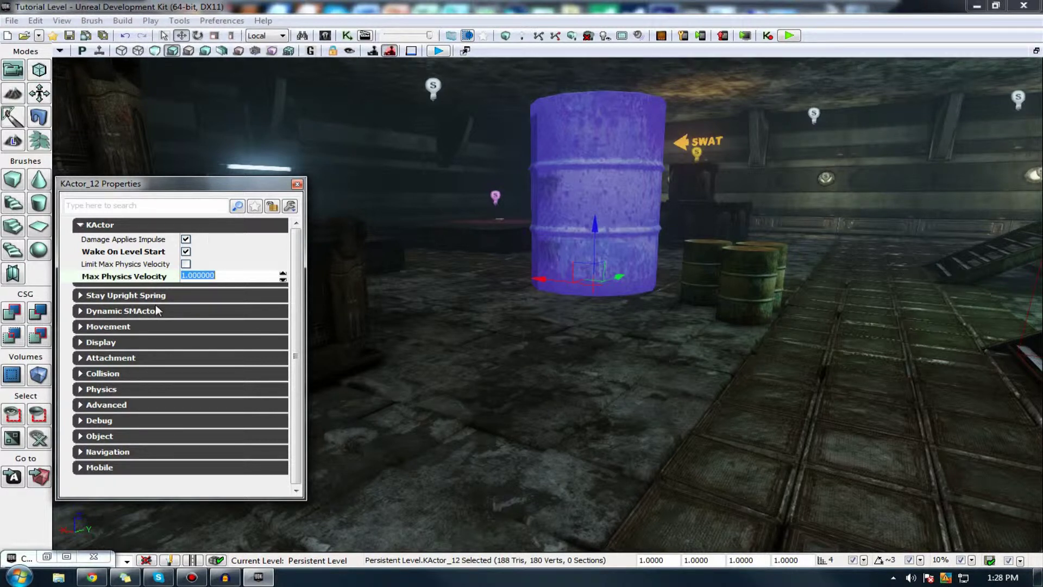
pyautogui.click(186, 263)
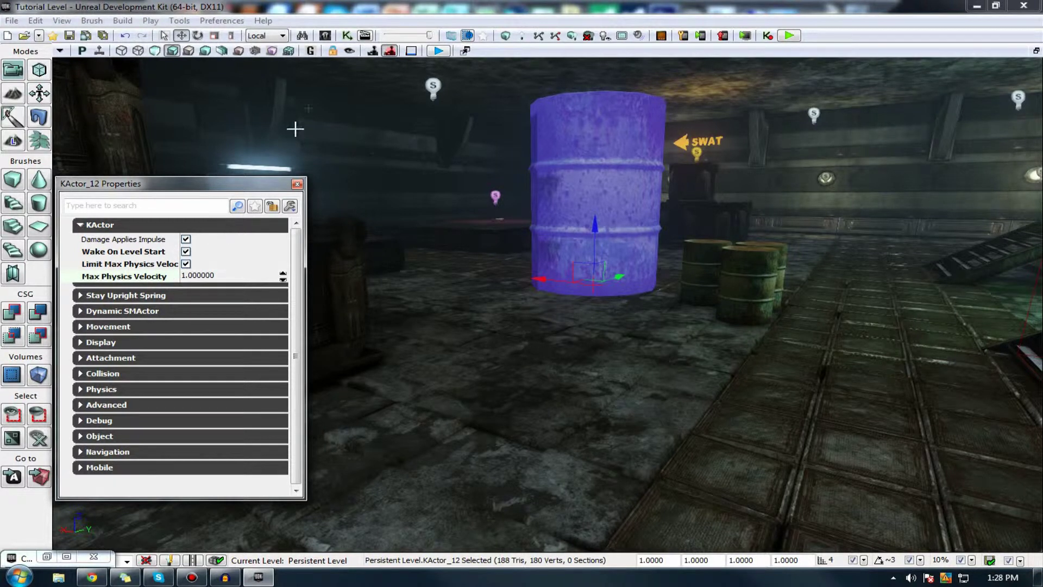
pyautogui.click(438, 51)
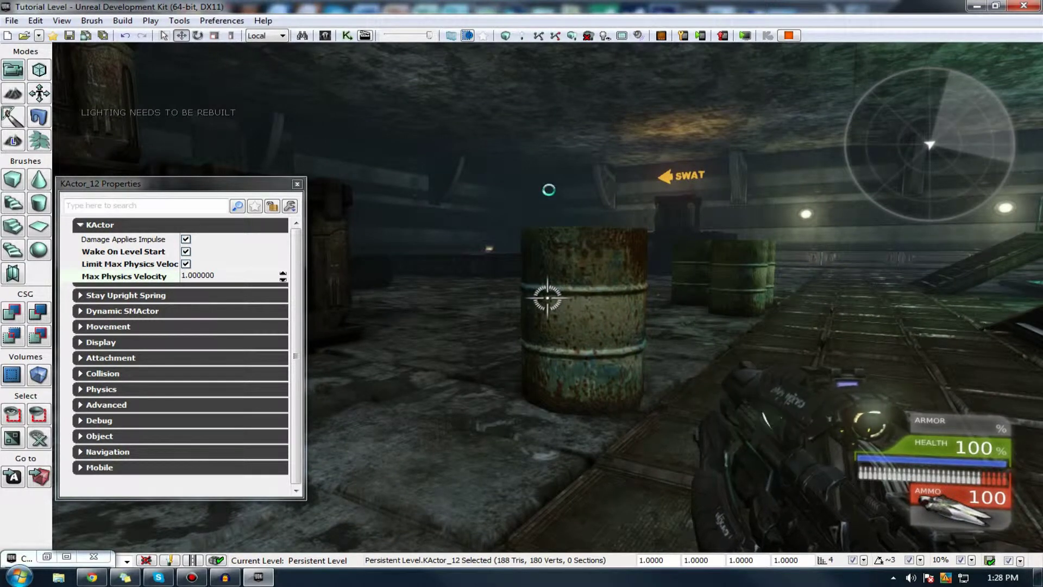
pyautogui.press('Escape')
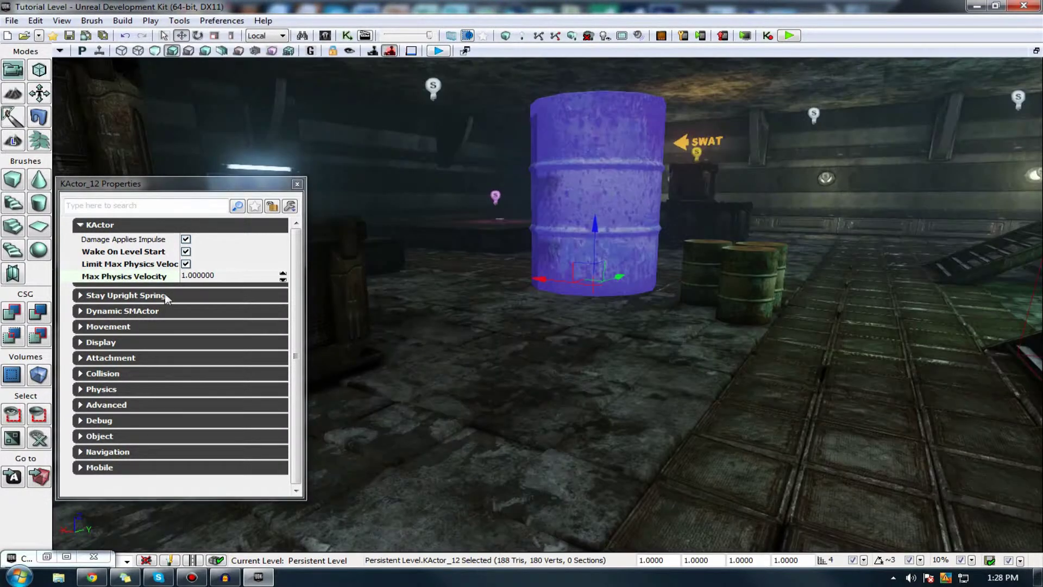
# Set the barrel's Max Physics Velocity to 5 and test its movement in game
pyautogui.click(223, 274)
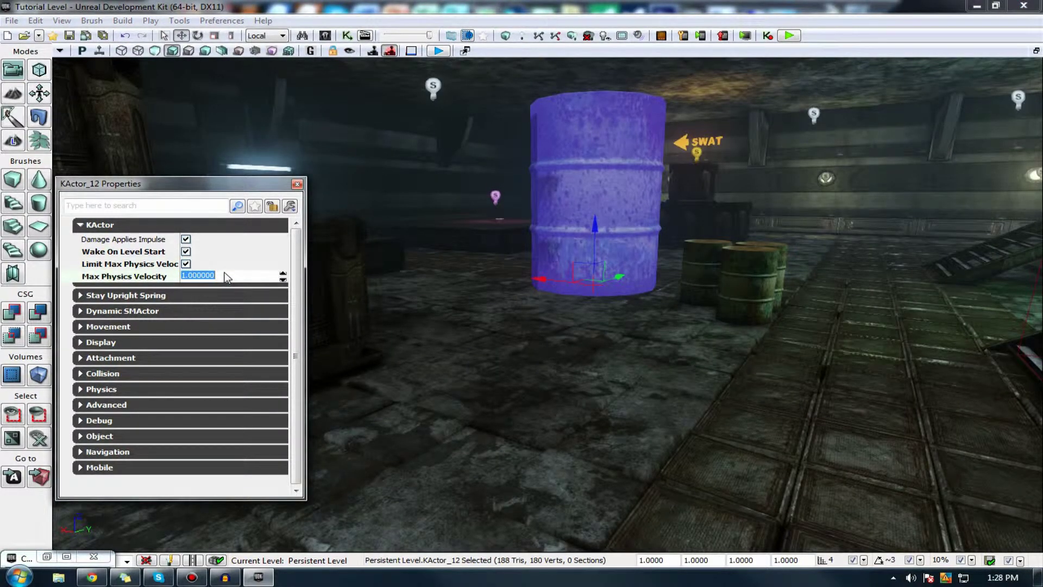
pyautogui.write('5')
pyautogui.press('Return')
pyautogui.click(438, 51)
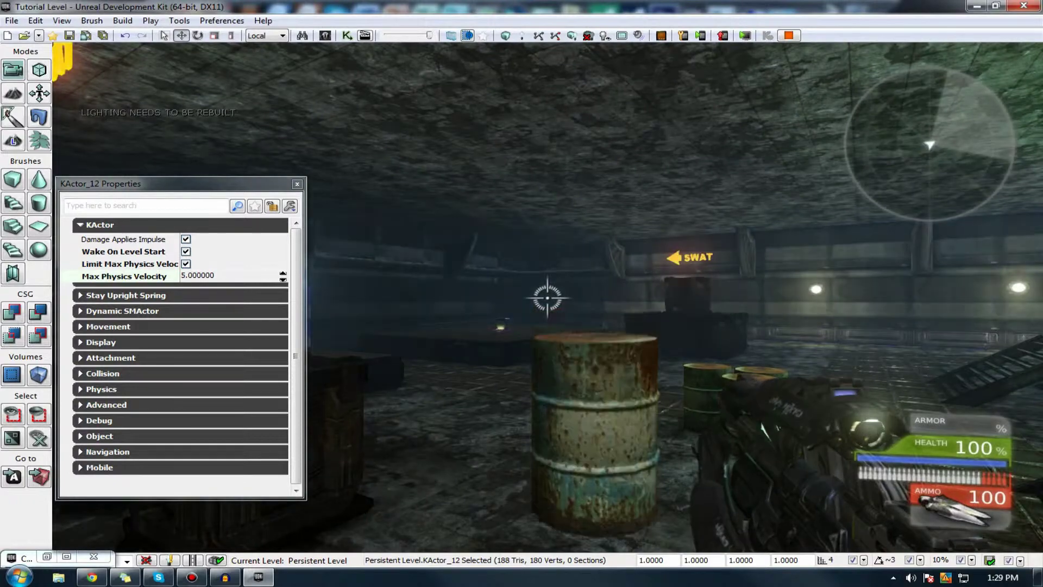
pyautogui.press('w')
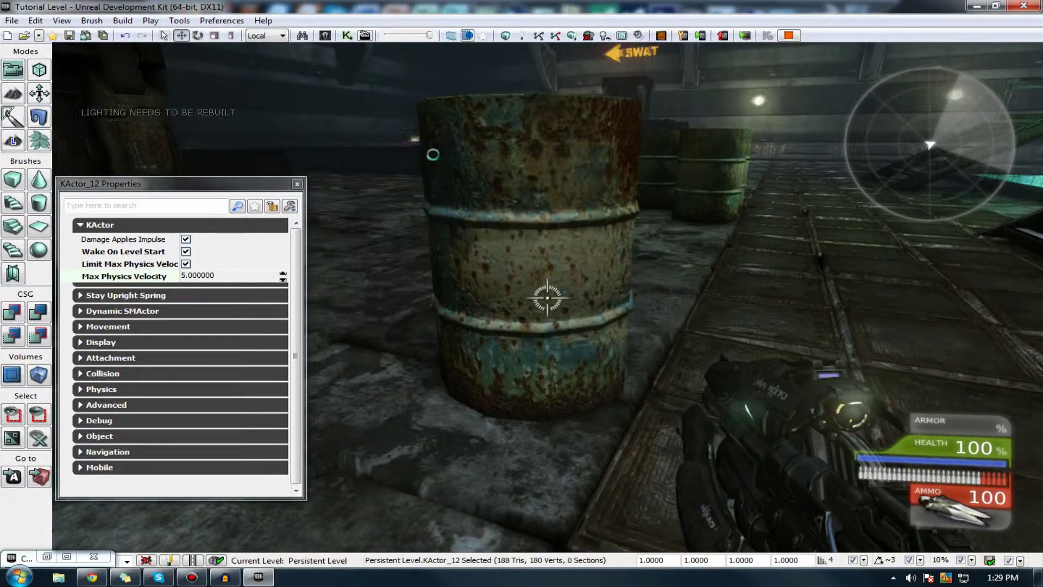
pyautogui.press('Escape')
# Set the barrel's Max Physics Velocity to 50 and test its movement in game
pyautogui.click(227, 276)
pyautogui.write('1')
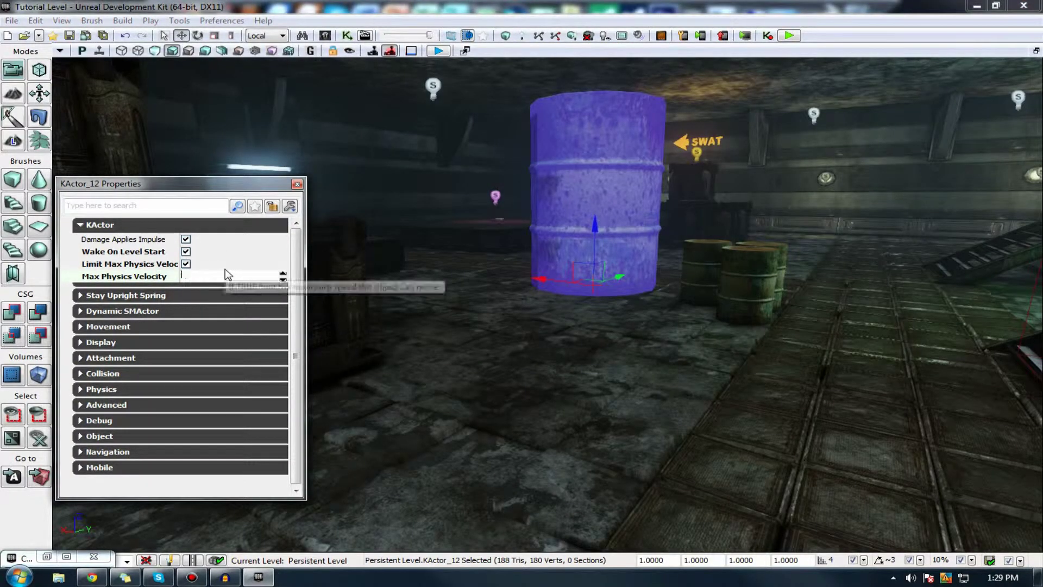
pyautogui.press('BackSpace')
pyautogui.write('50')
pyautogui.press('Return')
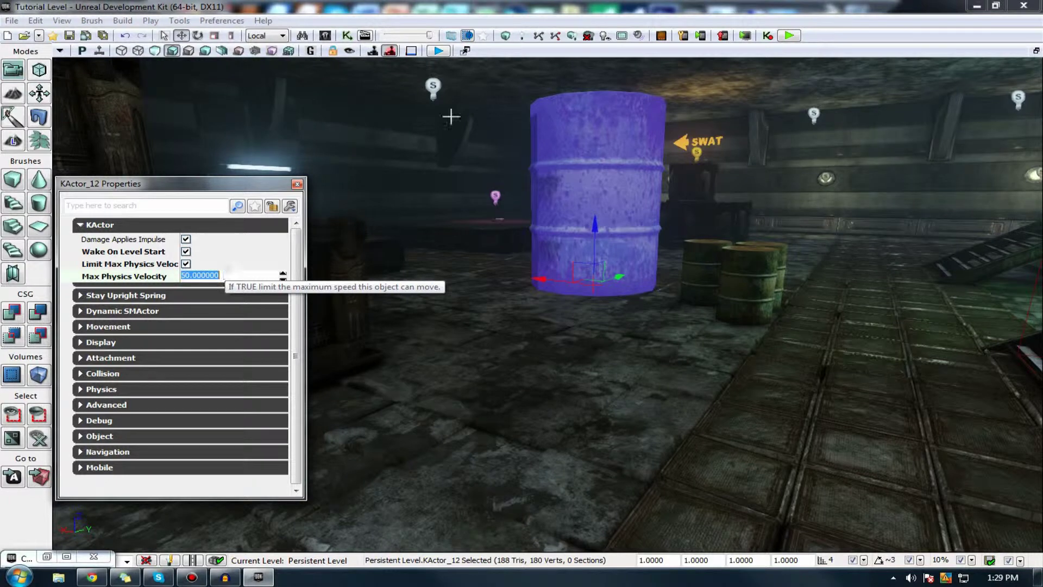
pyautogui.doubleClick(441, 59)
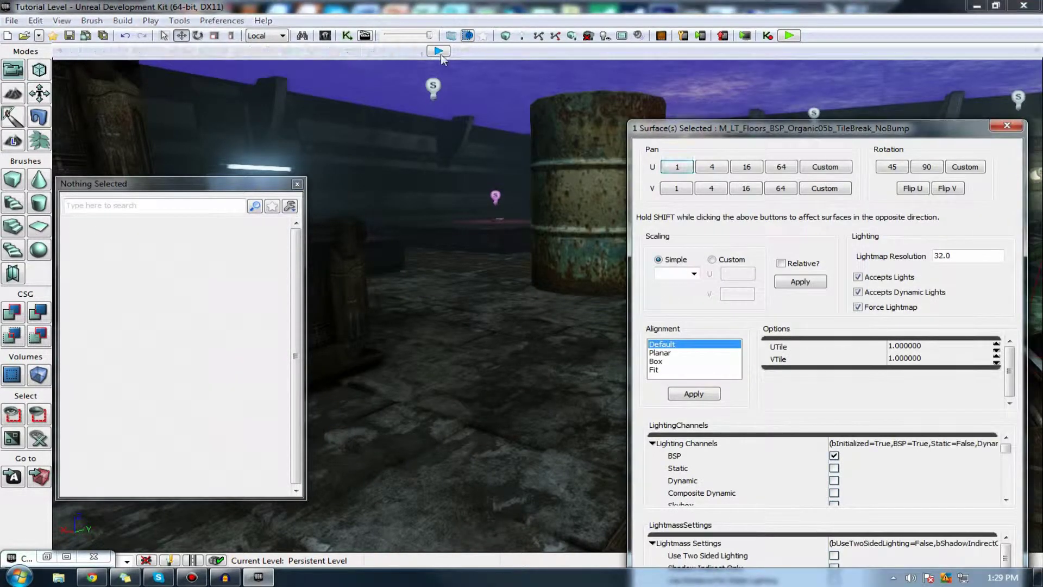
pyautogui.click(439, 52)
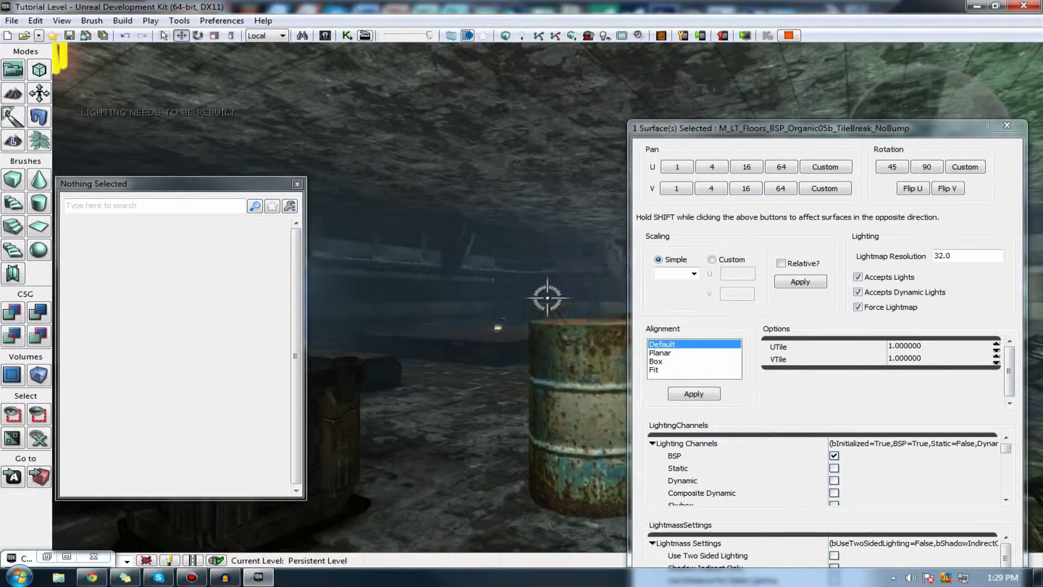
pyautogui.press('w')
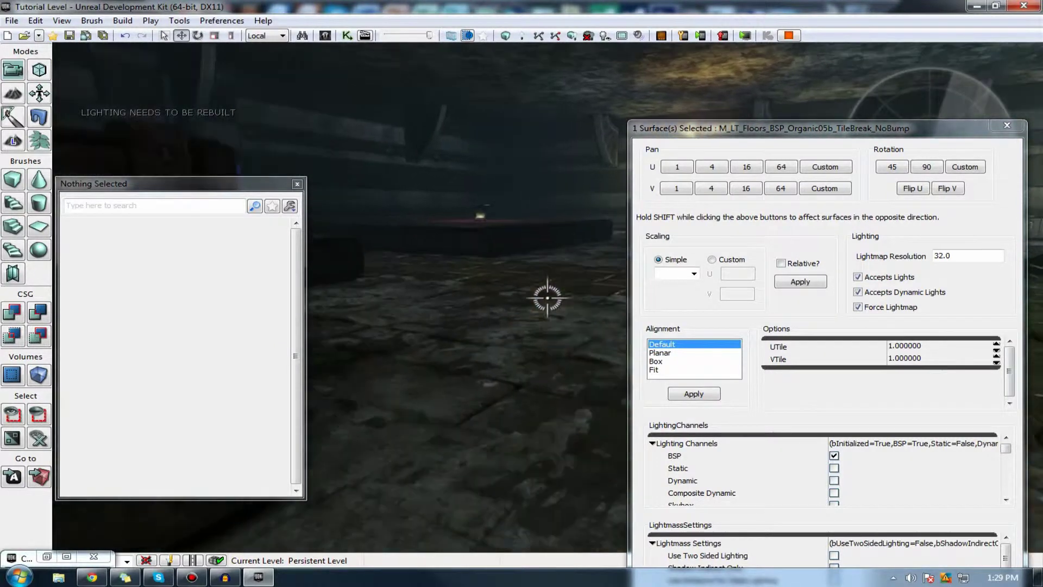
pyautogui.moveTo(548, 298); pyautogui.dragTo(466, 147, button='right')
# Close the empty properties window and the surface properties window, and reopen the KActor Properties of the raised barrel
pyautogui.click(298, 183)
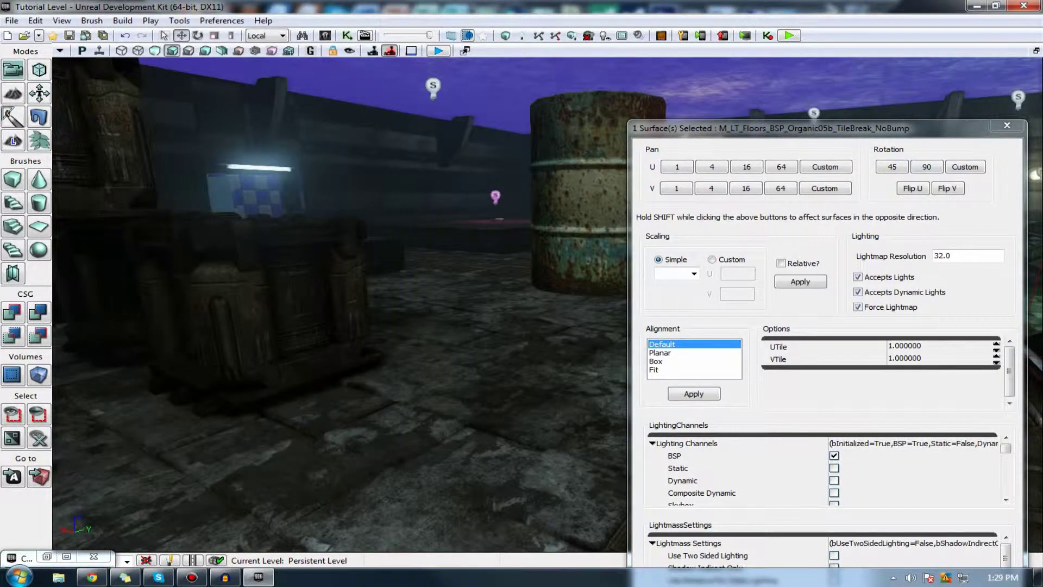
pyautogui.click(1007, 126)
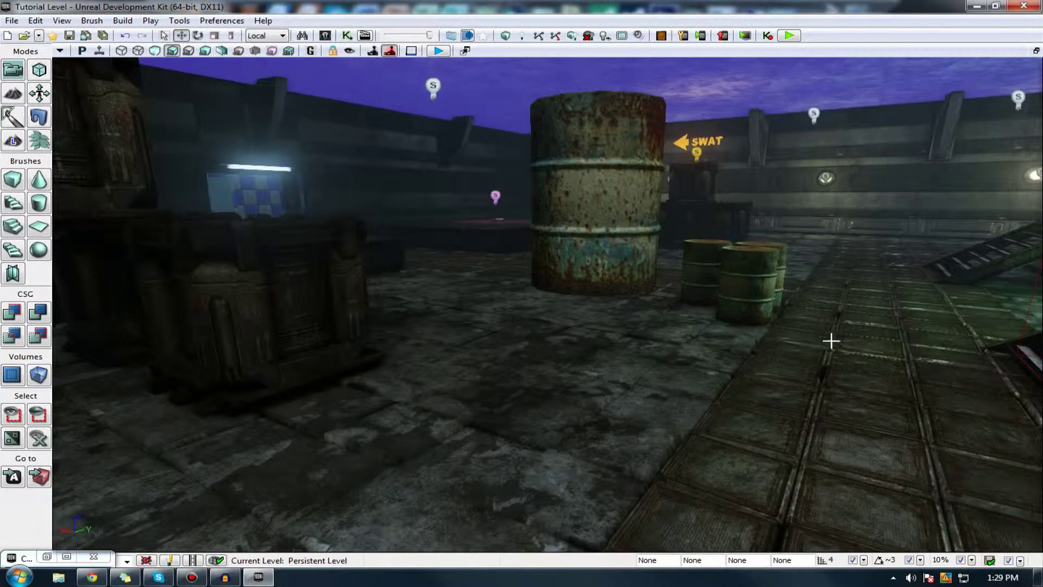
pyautogui.moveTo(731, 293); pyautogui.dragTo(644, 224)
pyautogui.rightClick(644, 223)
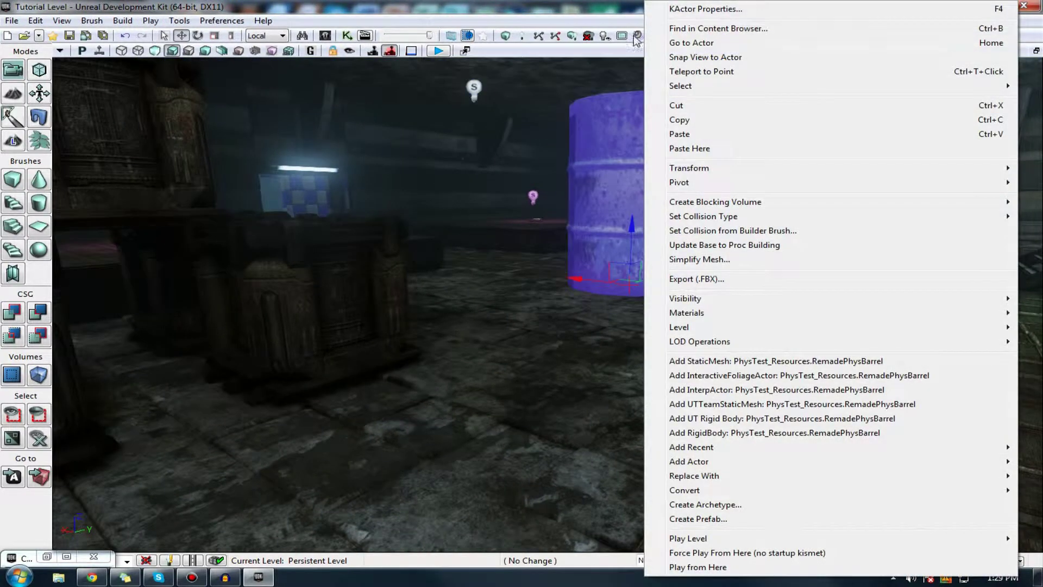
pyautogui.click(704, 9)
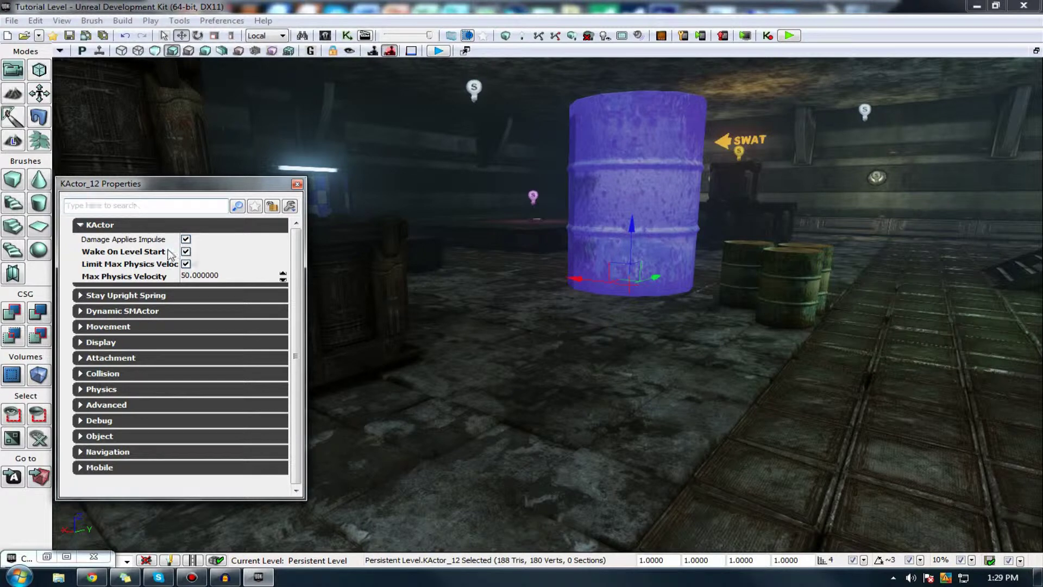
# Expand the Stay Upright Spring properties and turn off Limit Max Physics Velocity for the raised barrel
pyautogui.click(125, 228)
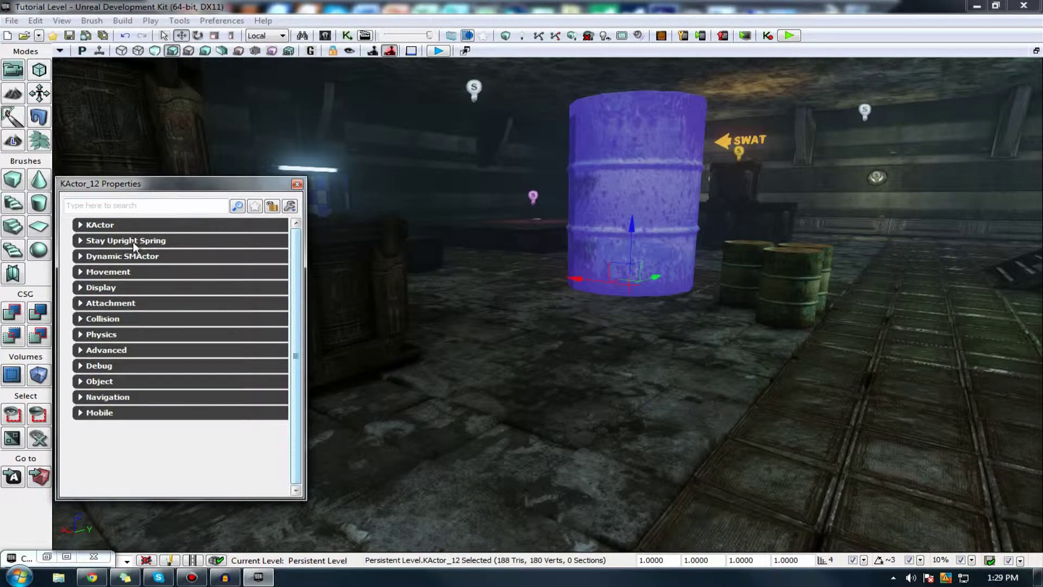
pyautogui.click(134, 242)
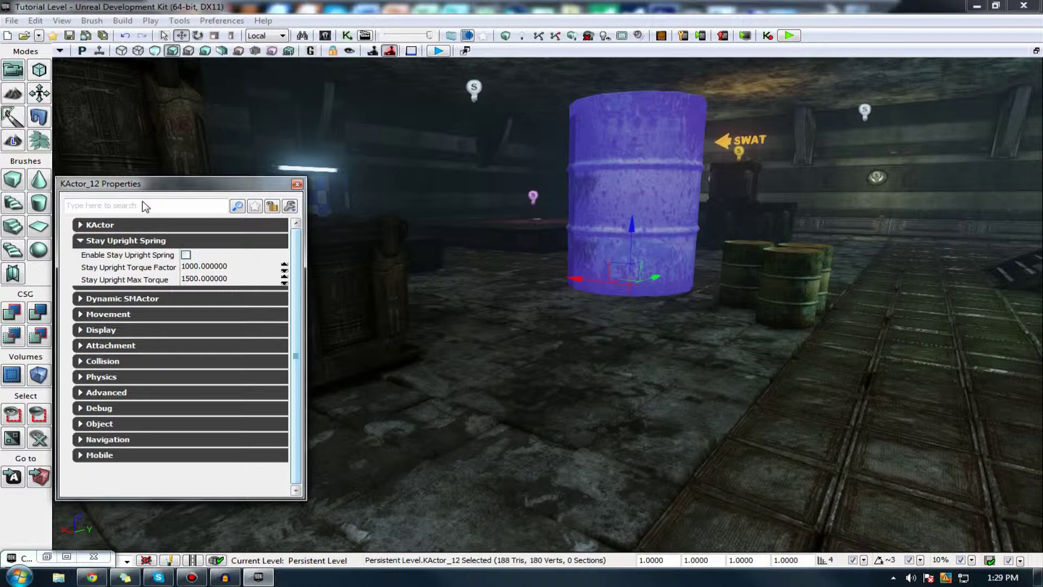
pyautogui.click(171, 229)
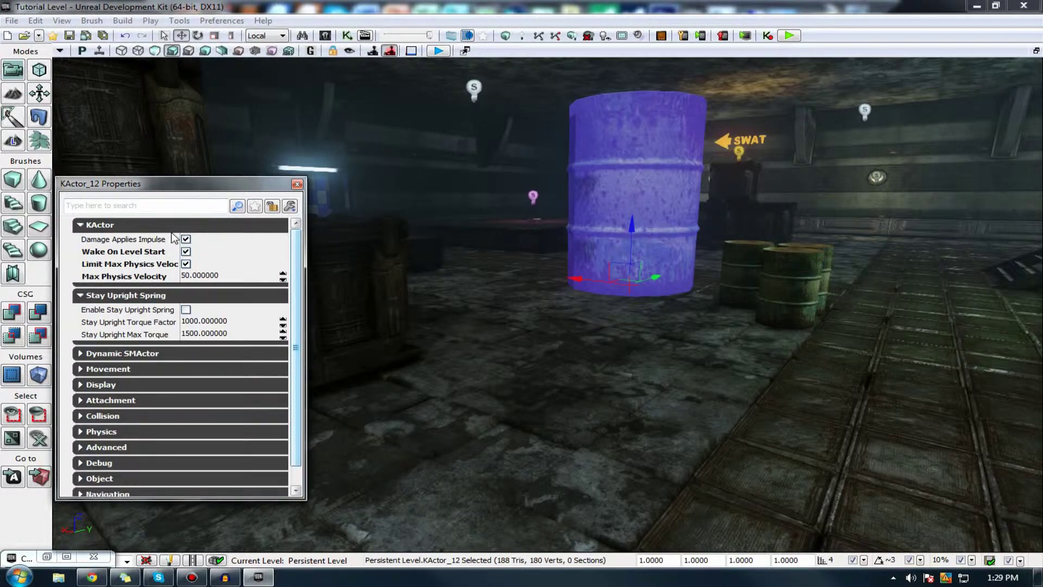
pyautogui.click(186, 265)
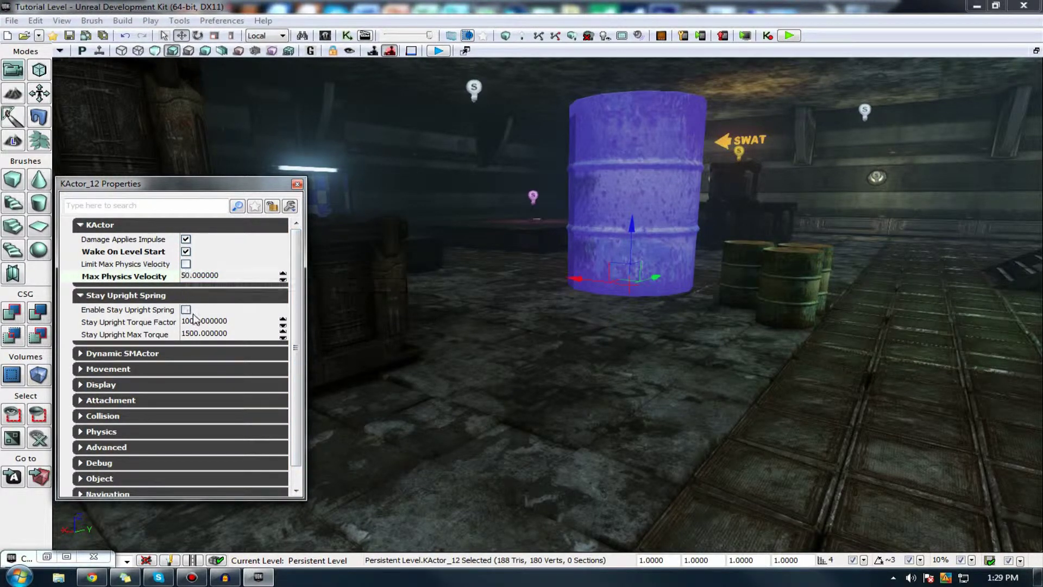
# Play the level, shoot the barrel to test it with its velocity unrestricted, and end the game test
pyautogui.click(436, 51)
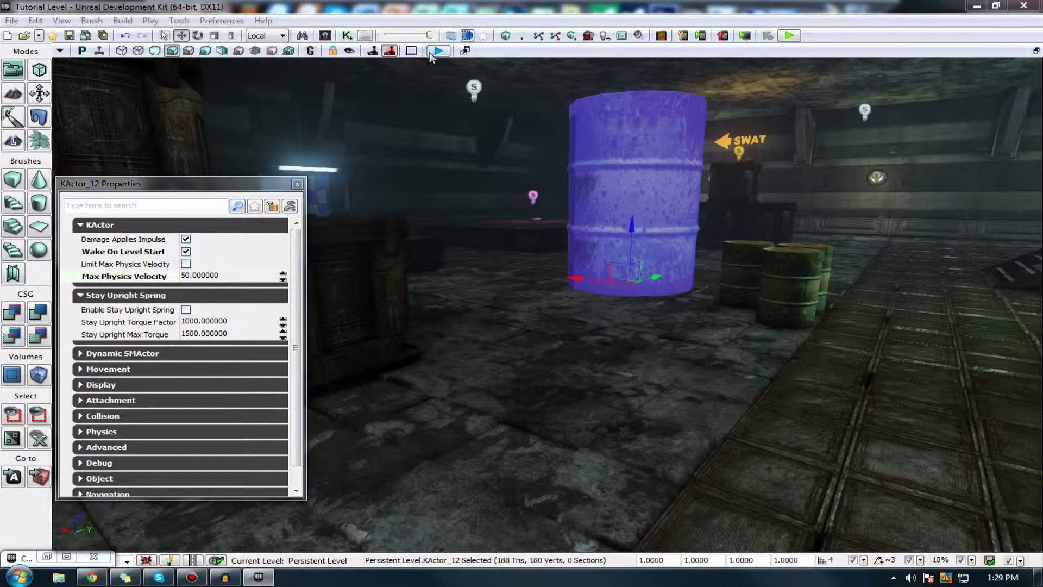
pyautogui.press('w')
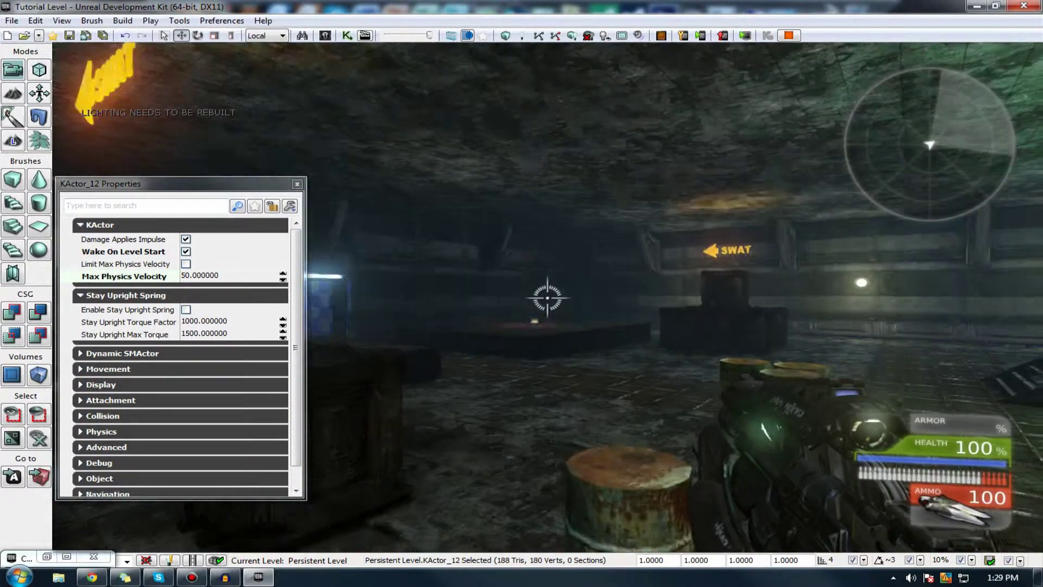
pyautogui.click(548, 298)
pyautogui.click(548, 298)
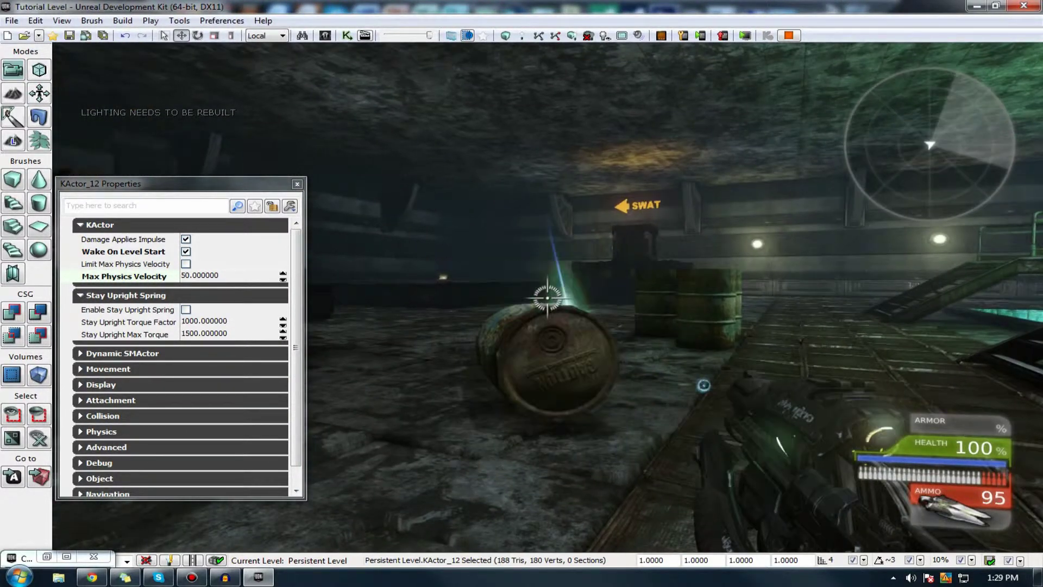
pyautogui.press('w')
pyautogui.press('Escape')
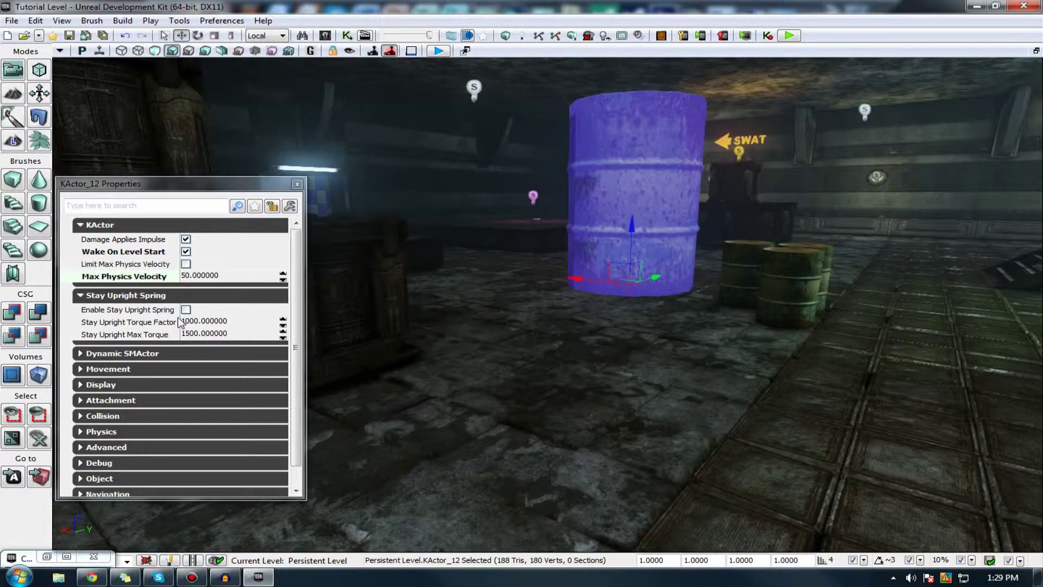
# Enable Stay Upright Spring on the barrel and test in game how it reacts to repeated shots
pyautogui.click(186, 309)
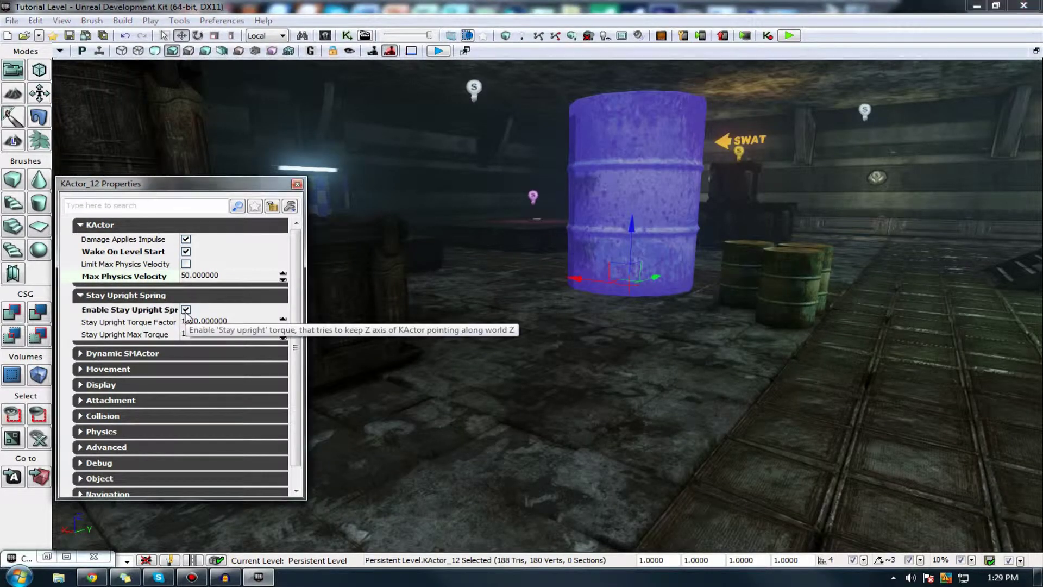
pyautogui.click(437, 51)
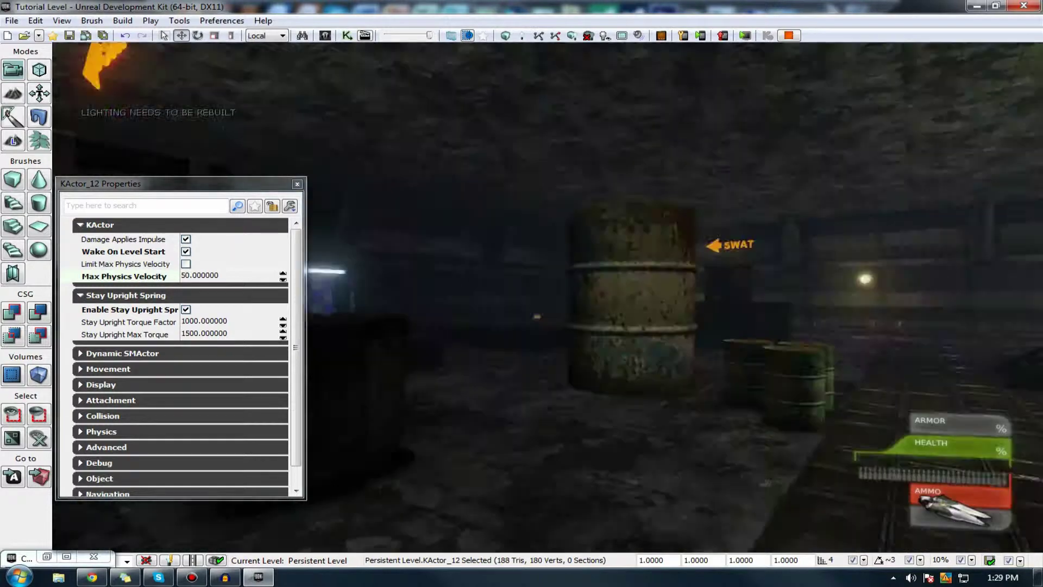
pyautogui.press('w')
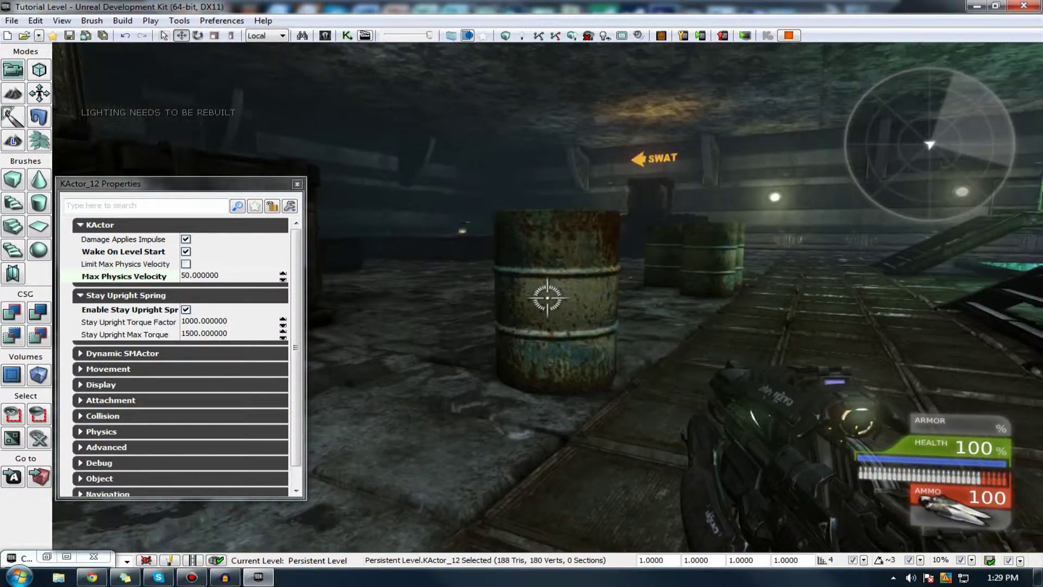
pyautogui.click(548, 298)
pyautogui.click(548, 298)
pyautogui.click(548, 298)
pyautogui.click(547, 298)
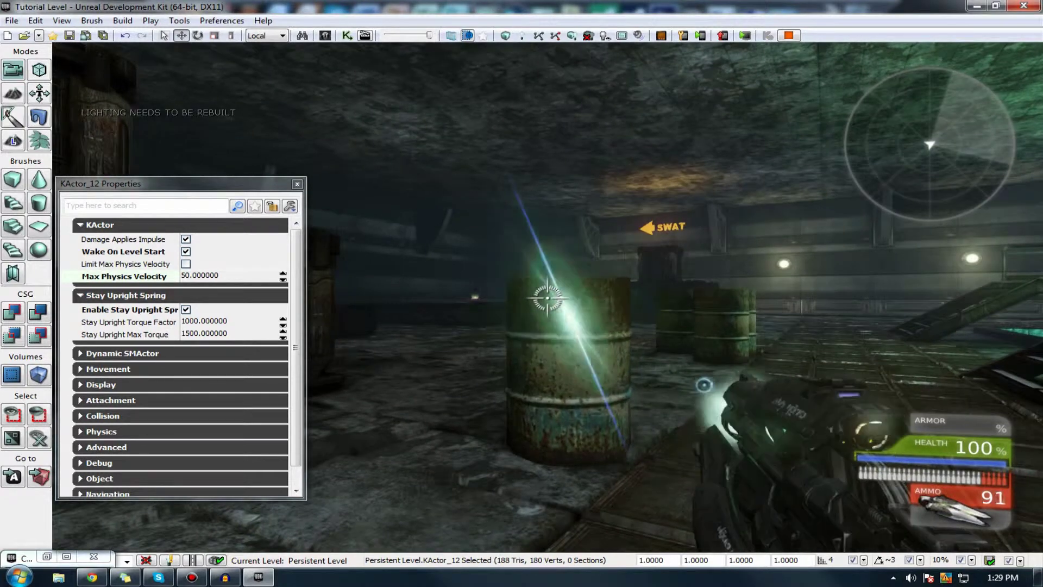
pyautogui.press('Escape')
# Examine the Mass Scale of the RemadePhysBarrel mesh in the Static Mesh Editor, and close the editor
pyautogui.rightClick(632, 234)
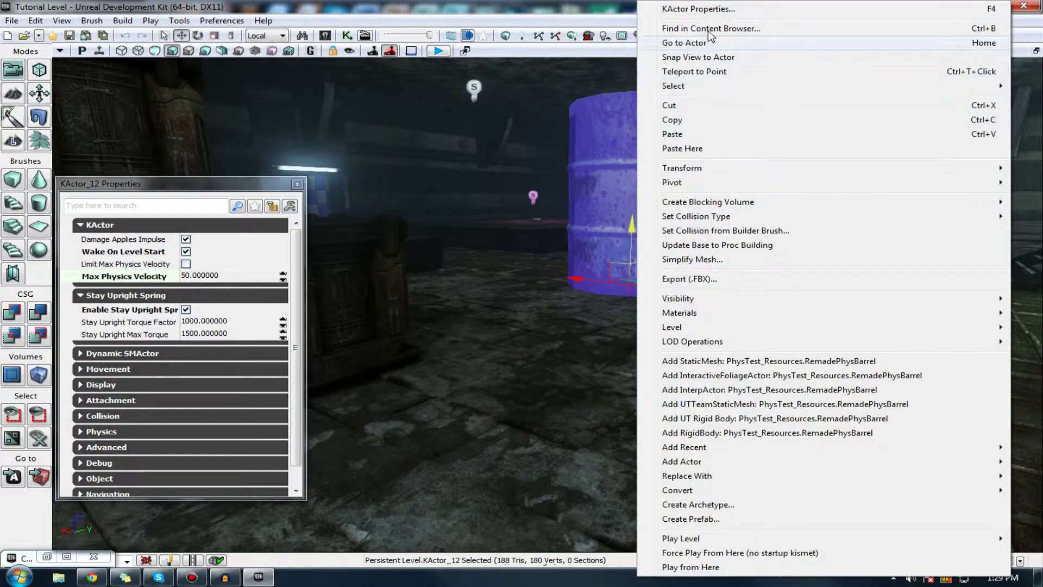
pyautogui.click(712, 15)
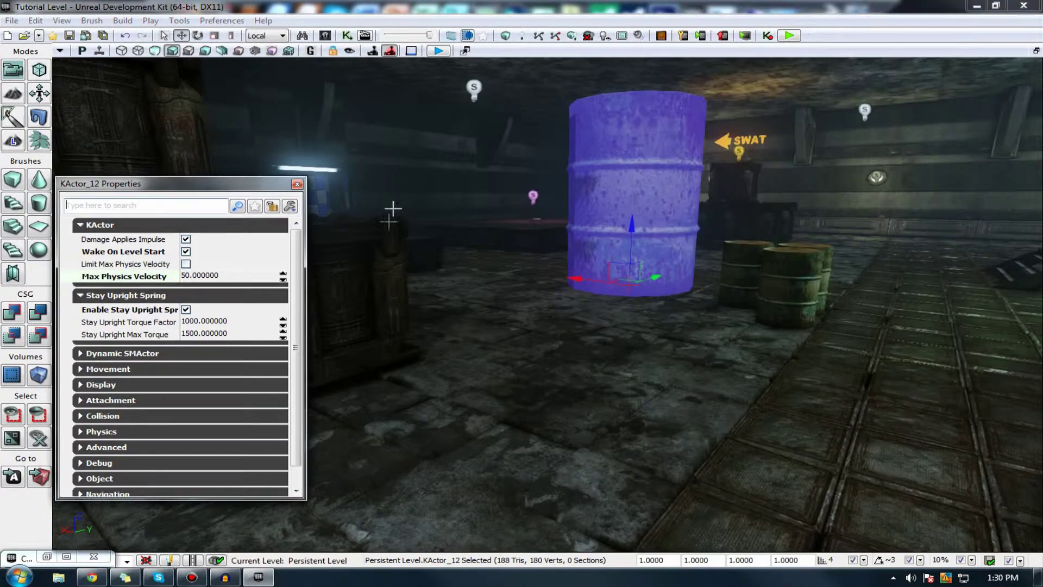
pyautogui.click(46, 556)
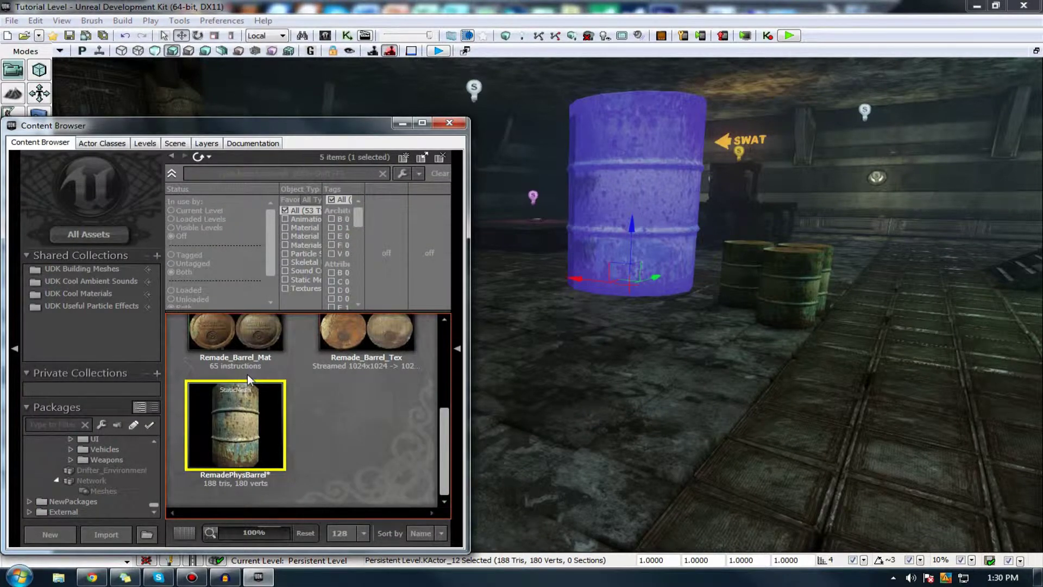
pyautogui.rightClick(231, 428)
pyautogui.click(308, 97)
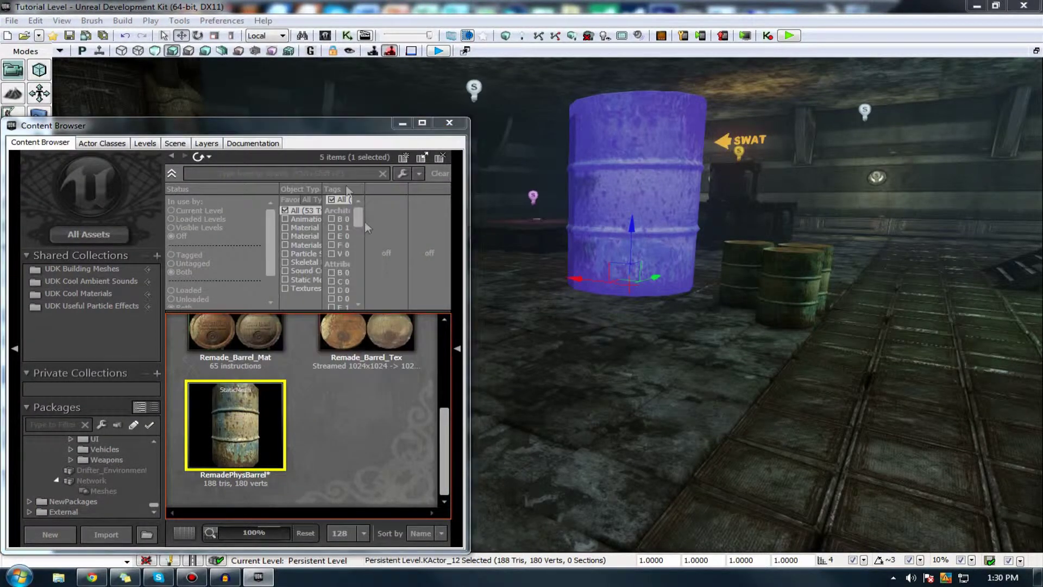
pyautogui.scroll(-3, 606, 270)
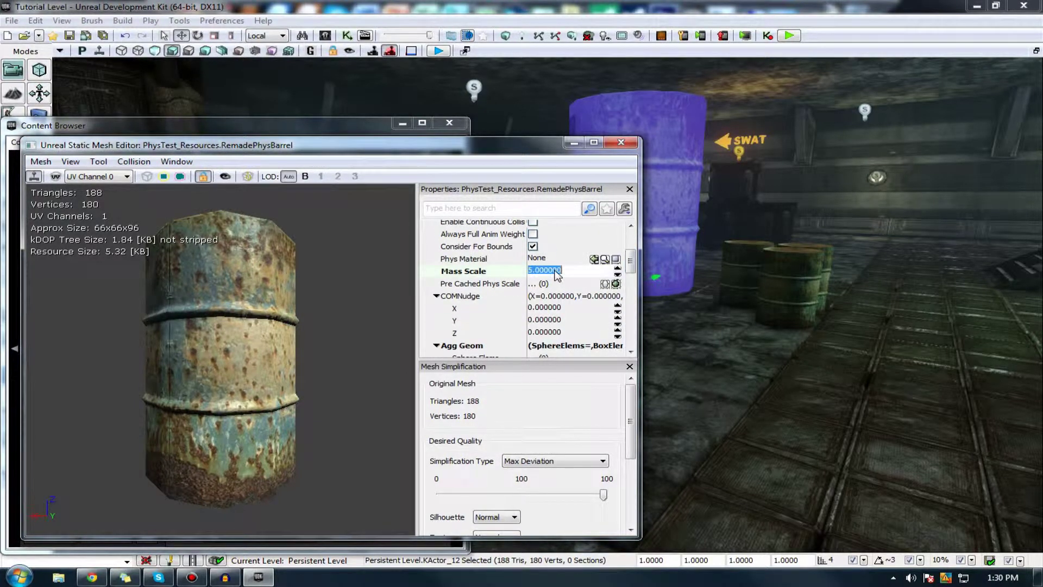
pyautogui.click(621, 143)
# Play the level with the Content Browser minimized and shoot the barrel to test its Stay Upright Spring
pyautogui.click(789, 35)
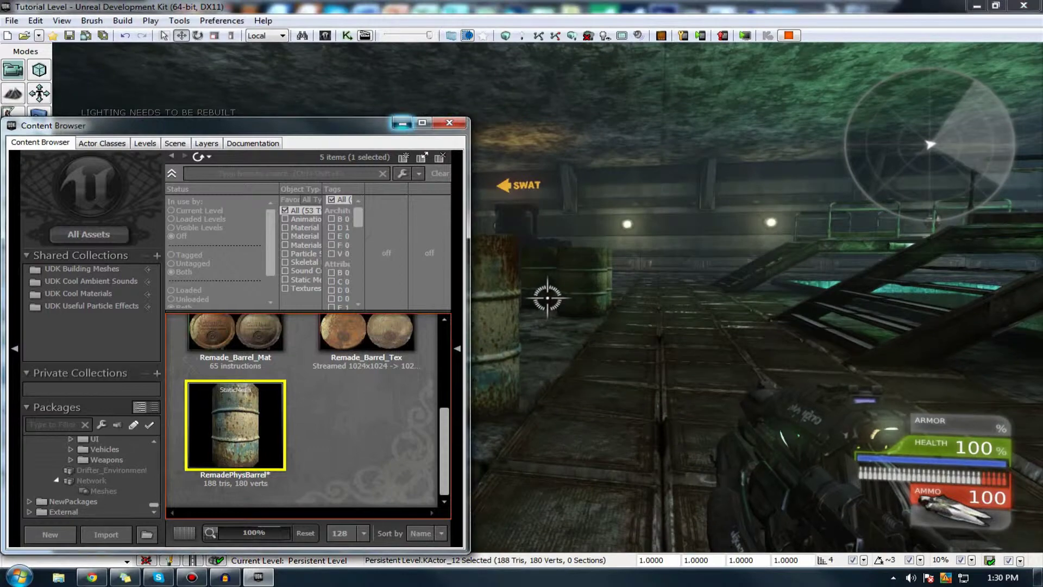
pyautogui.click(402, 123)
pyautogui.click(548, 298)
pyautogui.press('w')
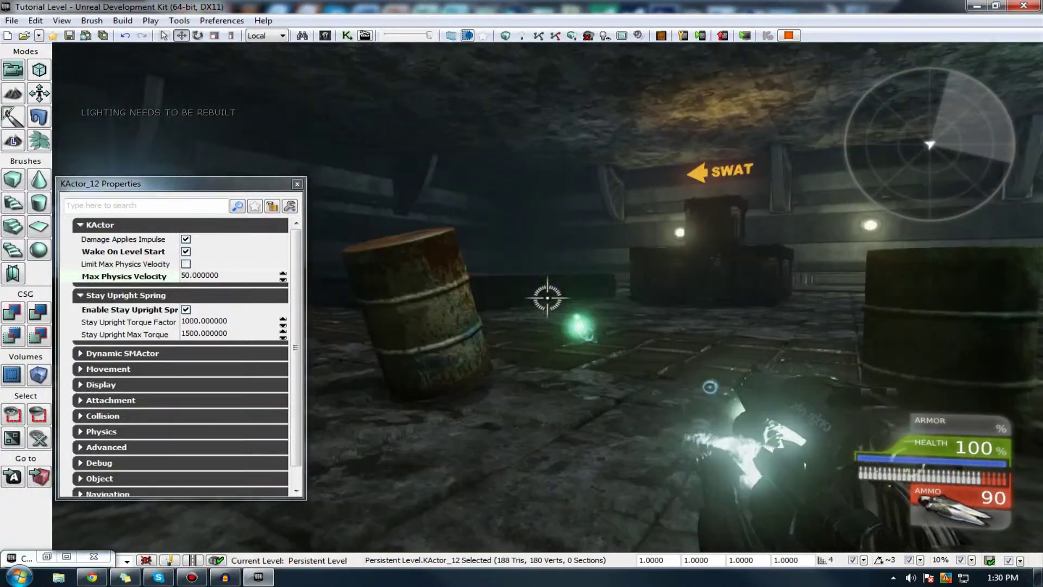
pyautogui.click(547, 297)
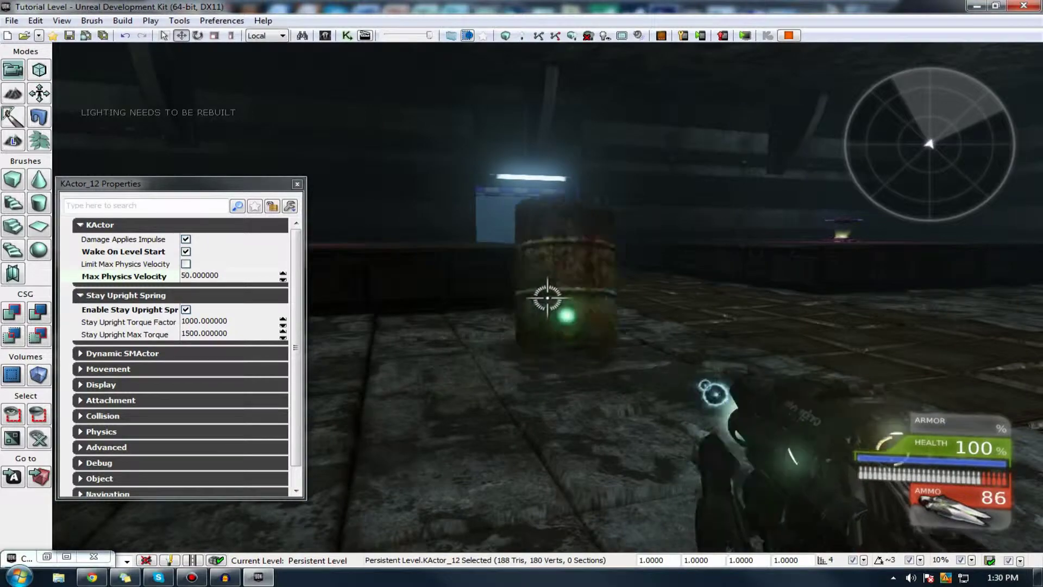
pyautogui.press('w')
pyautogui.moveTo(547, 298); pyautogui.dragTo(547, 298)
# Follow the barrel in game onto the checkered ground, shoot it repeatedly to check its balance, and end the test
pyautogui.press('w')
pyautogui.press('w')
pyautogui.press('w')
pyautogui.press('w')
pyautogui.click(548, 297)
pyautogui.click(548, 297)
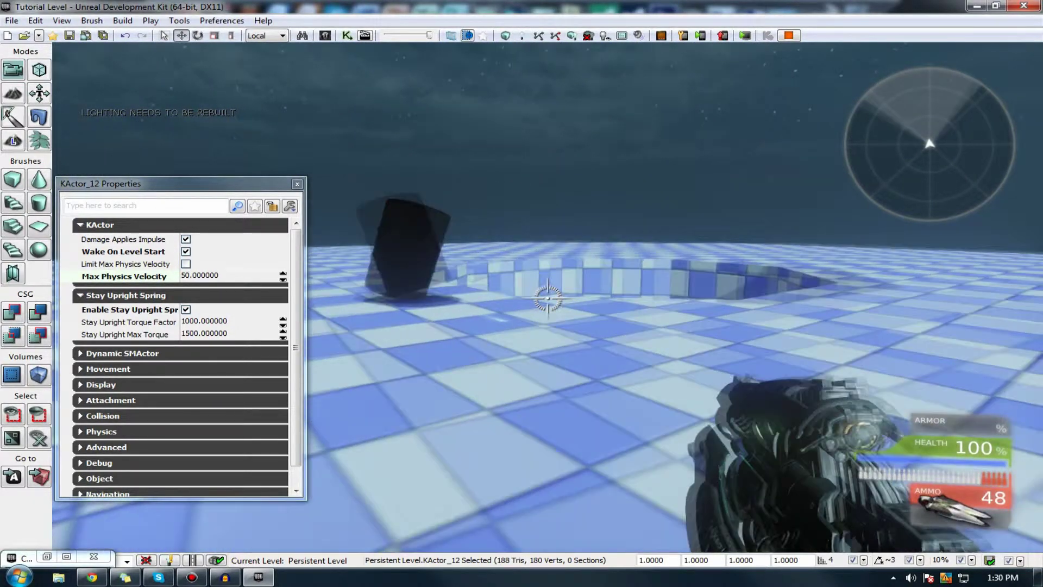
pyautogui.press('w')
pyautogui.click(548, 298)
pyautogui.click(548, 298)
pyautogui.click(548, 297)
pyautogui.click(548, 298)
pyautogui.click(548, 297)
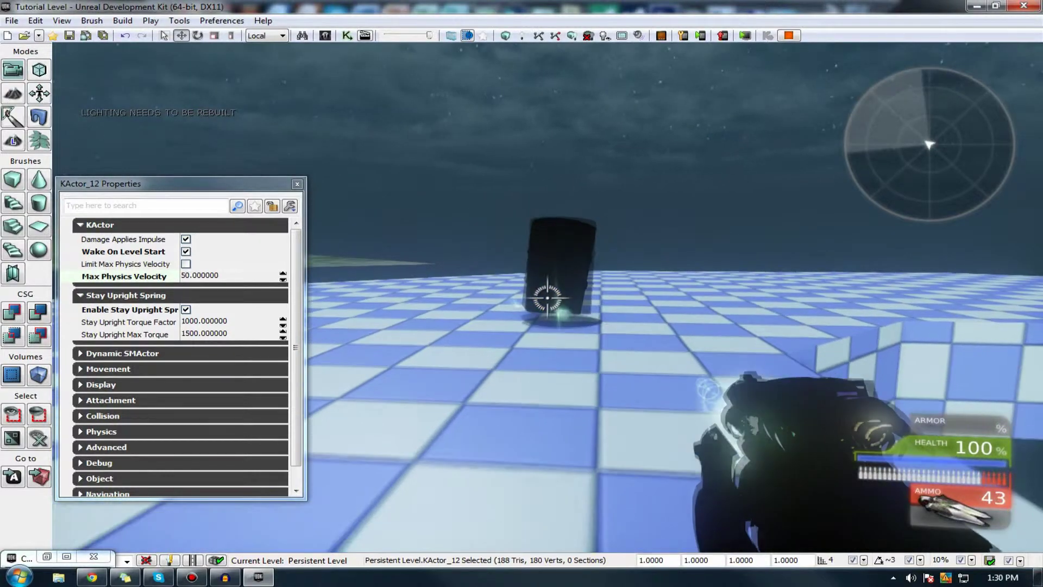
pyautogui.press('Escape')
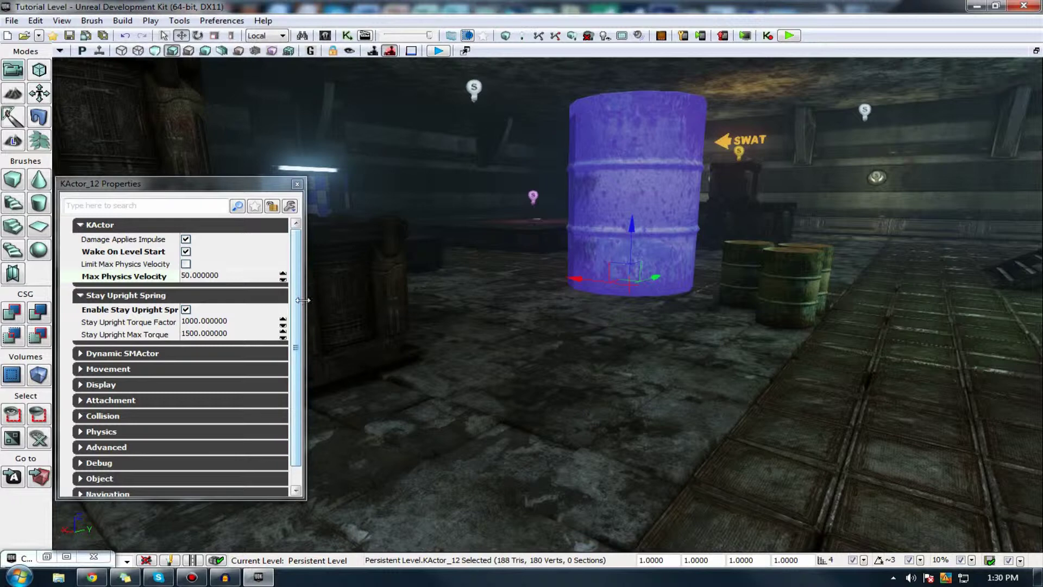
# Widen the barrel's properties window, collapse the KActor and Stay Upright Spring groups, and expand Dynamic SMActor
pyautogui.moveTo(305, 302); pyautogui.dragTo(391, 302)
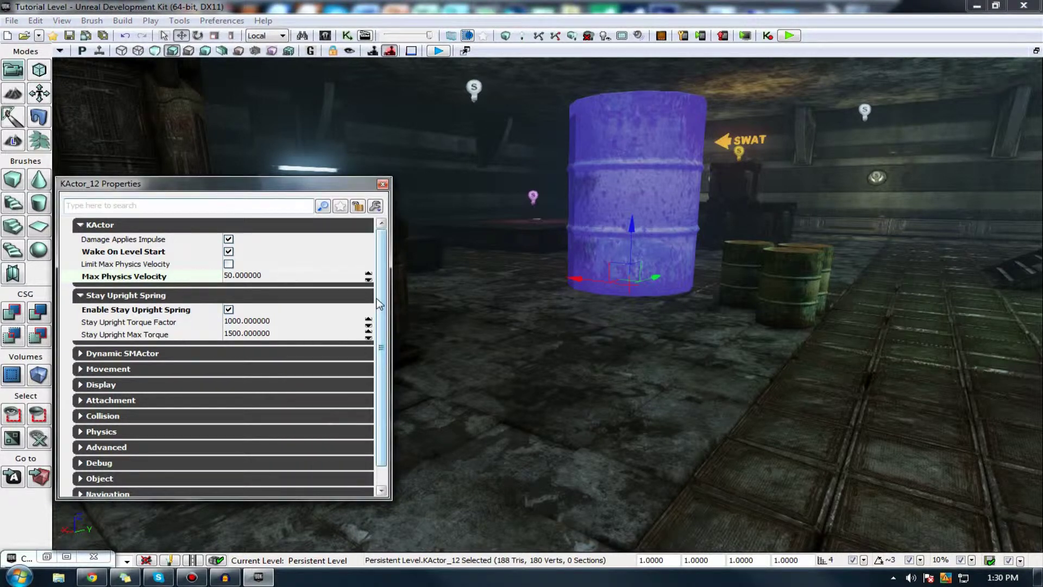
pyautogui.click(88, 296)
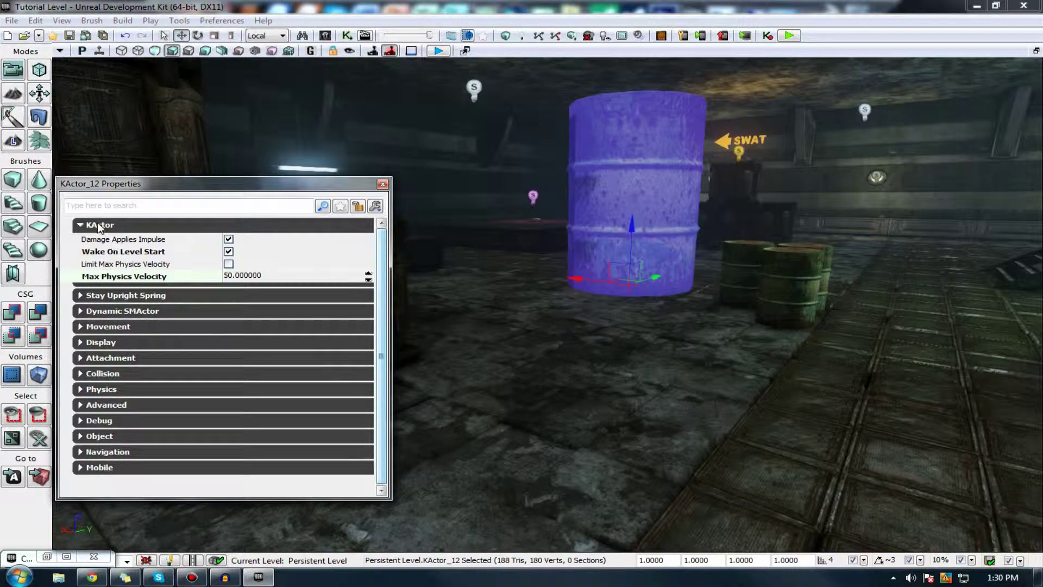
pyautogui.click(99, 225)
pyautogui.click(117, 241)
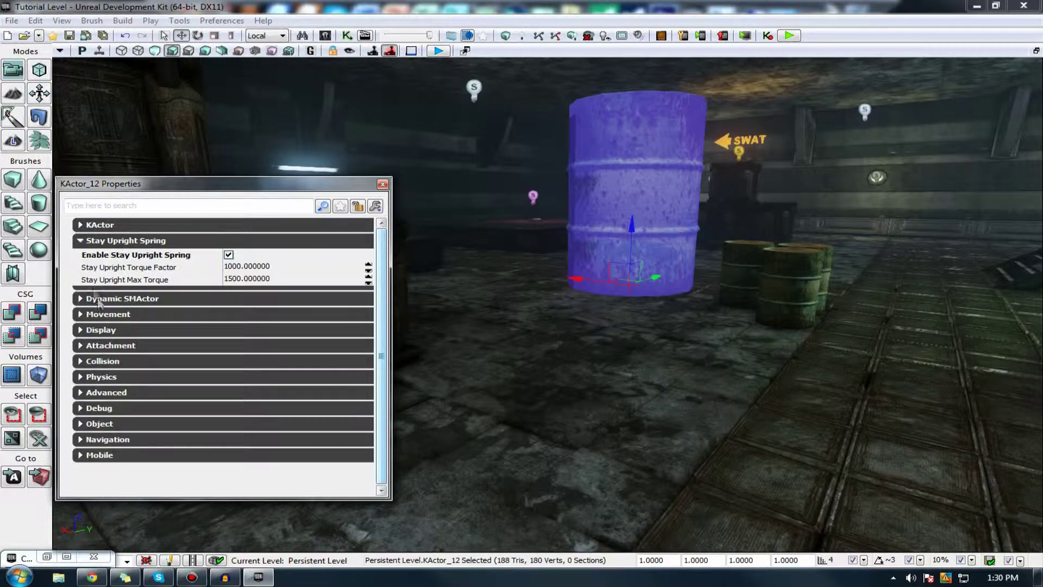
pyautogui.click(99, 298)
pyautogui.click(121, 241)
# Look through the Static Mesh Component and Collision groups under Dynamic SMActor, and collapse the section
pyautogui.click(86, 271)
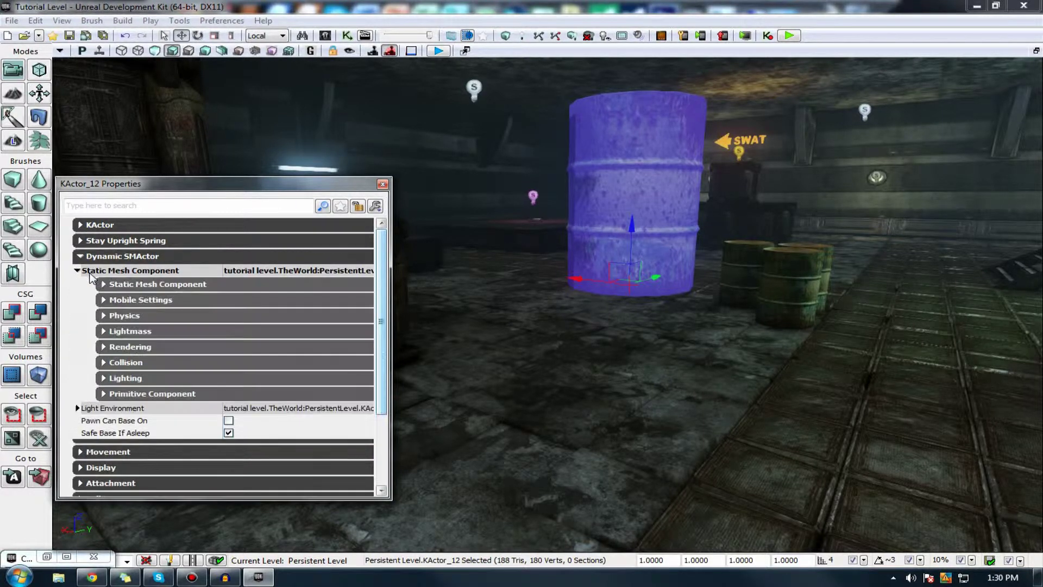
pyautogui.click(125, 284)
pyautogui.click(126, 284)
pyautogui.click(164, 364)
pyautogui.click(164, 364)
pyautogui.click(80, 256)
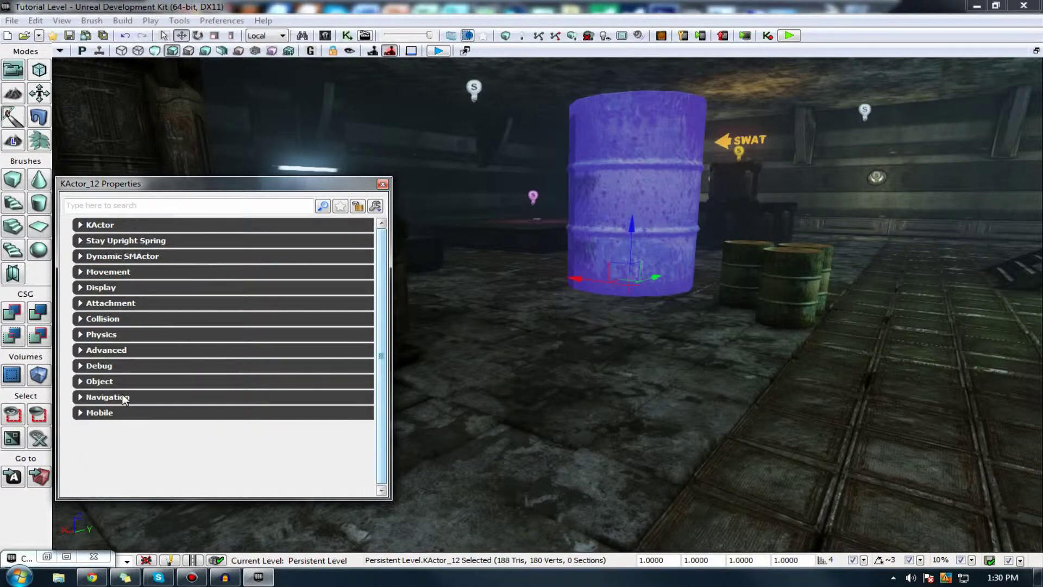
# Expand the barrel's Collision properties and look through the Collision Component's Static Mesh Component and Rendering groups
pyautogui.click(103, 319)
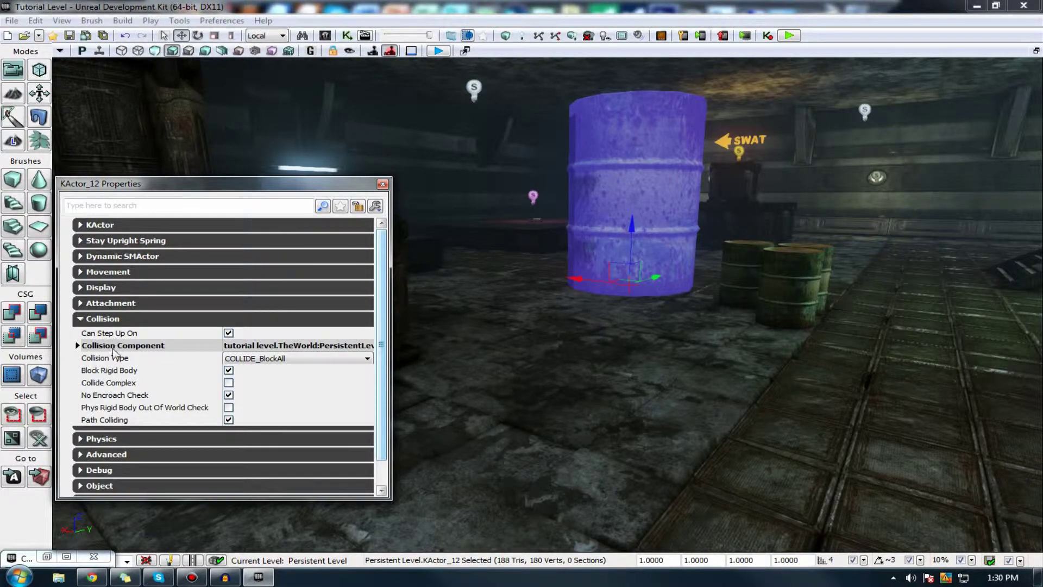
pyautogui.click(110, 347)
pyautogui.scroll(-1, 139, 353)
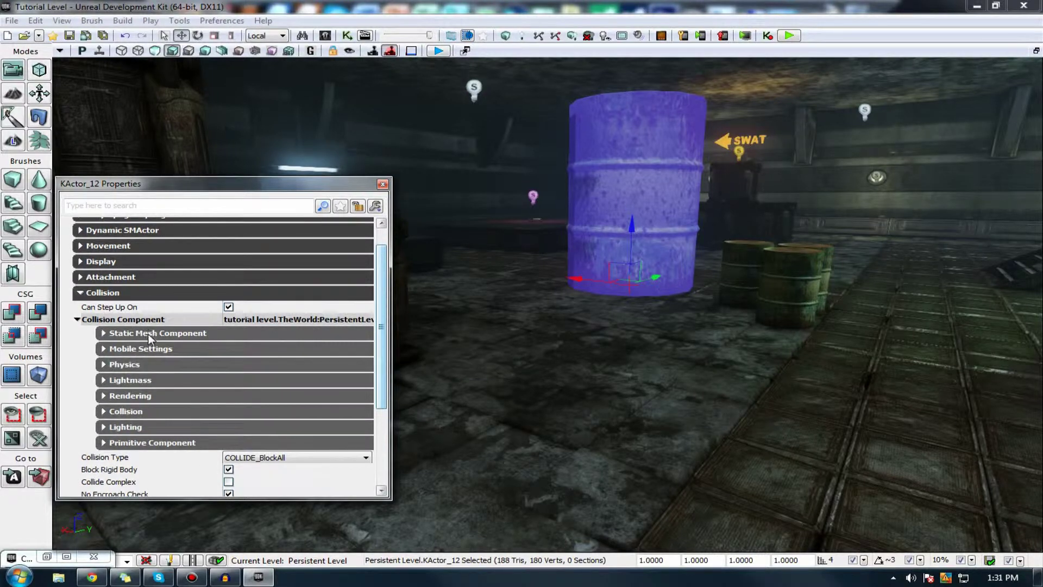
pyautogui.click(150, 335)
pyautogui.click(149, 336)
pyautogui.scroll(-2, 148, 339)
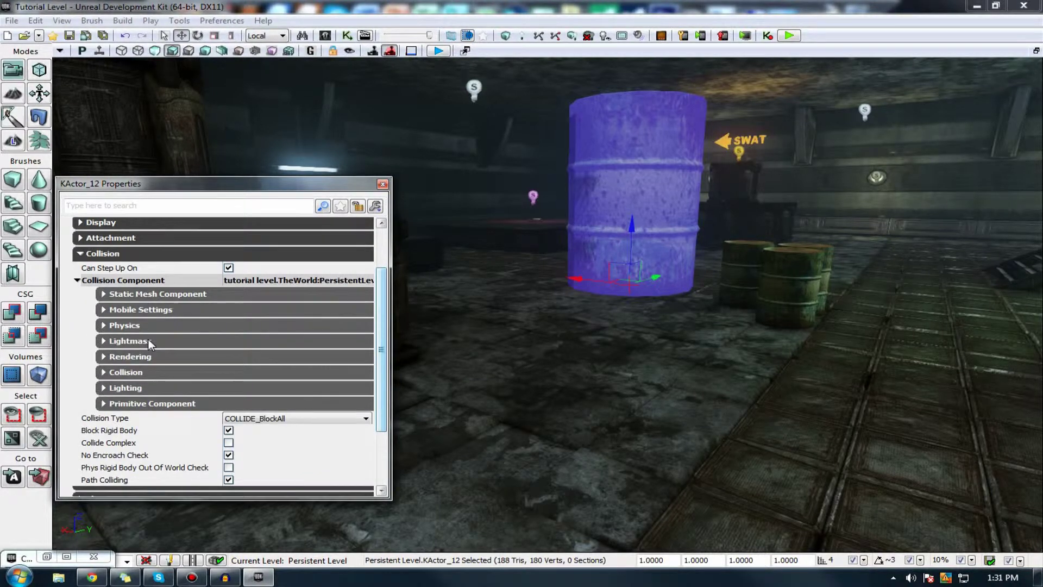
pyautogui.click(141, 360)
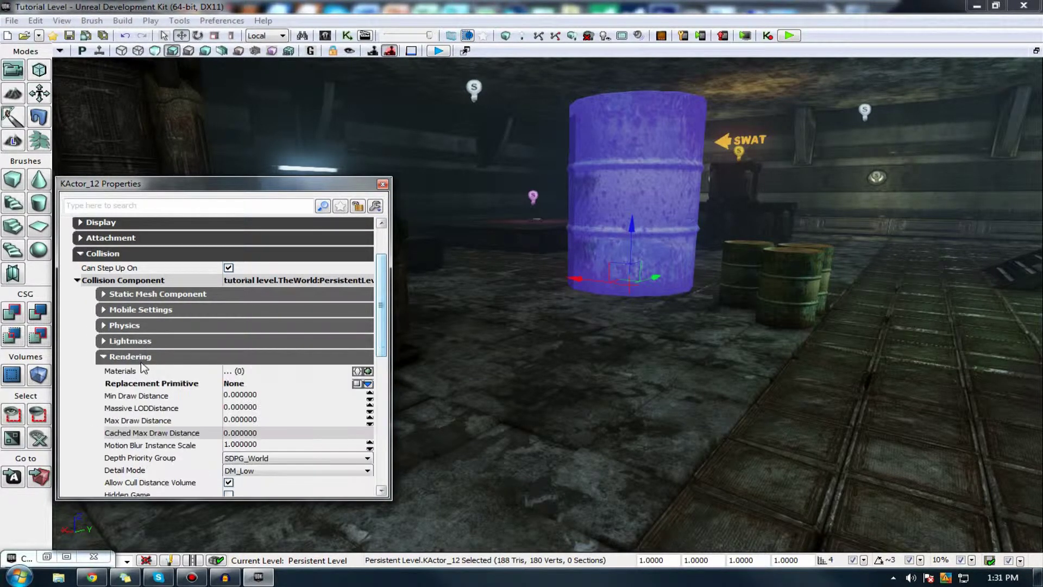
pyautogui.click(141, 358)
# Examine the Collision Component's collision settings and the available RBChannel options, keeping RBCC_GameplayPhysics
pyautogui.click(122, 373)
pyautogui.scroll(-4, 122, 373)
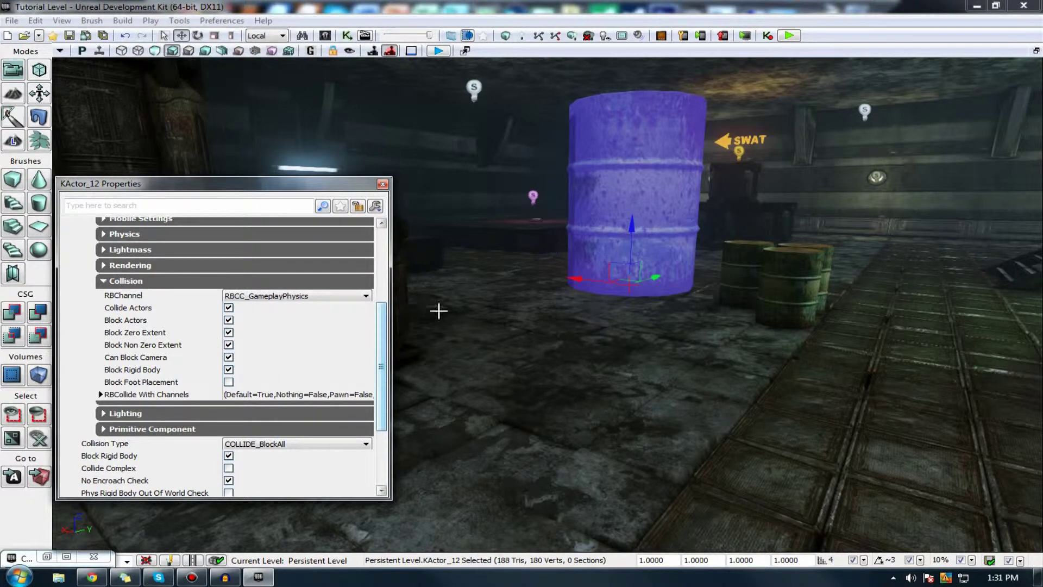
pyautogui.click(254, 300)
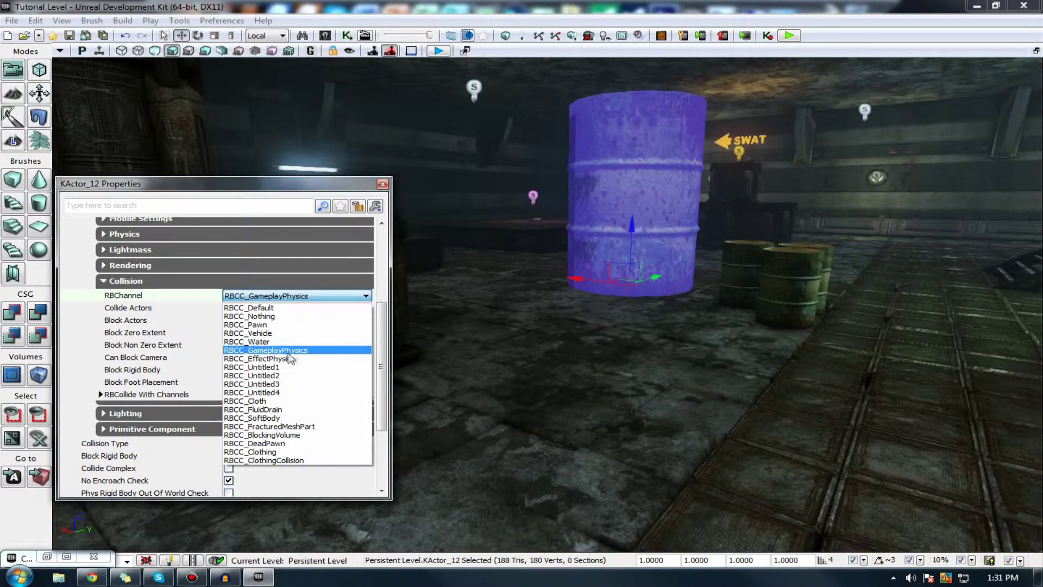
pyautogui.click(303, 298)
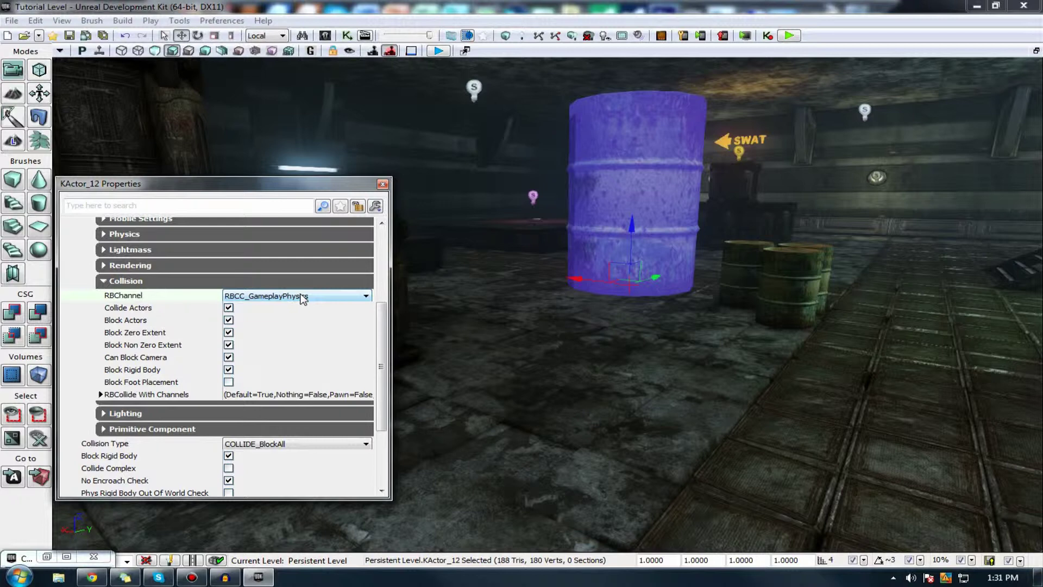
pyautogui.scroll(-1, 300, 297)
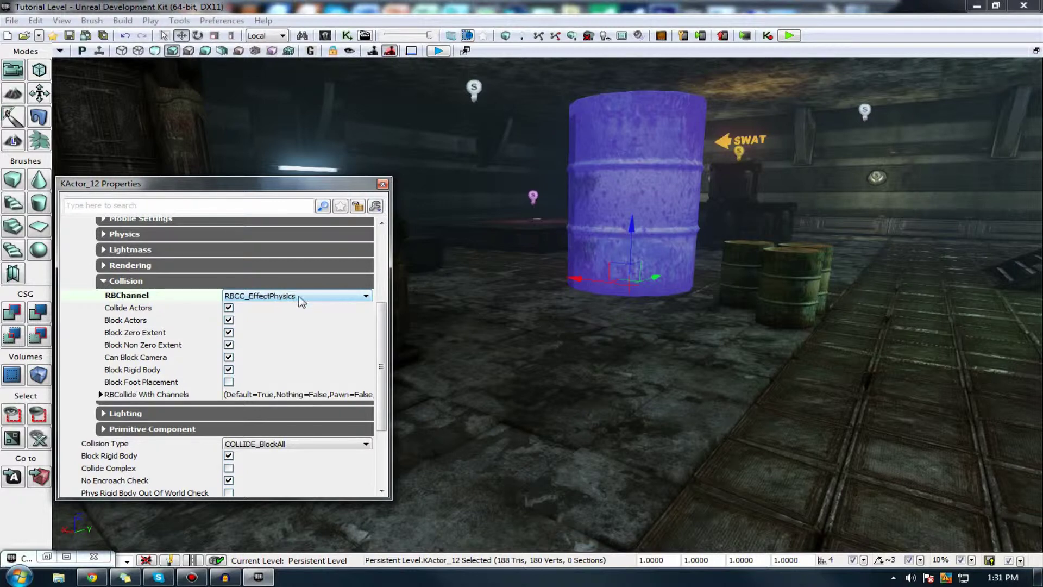
pyautogui.click(363, 296)
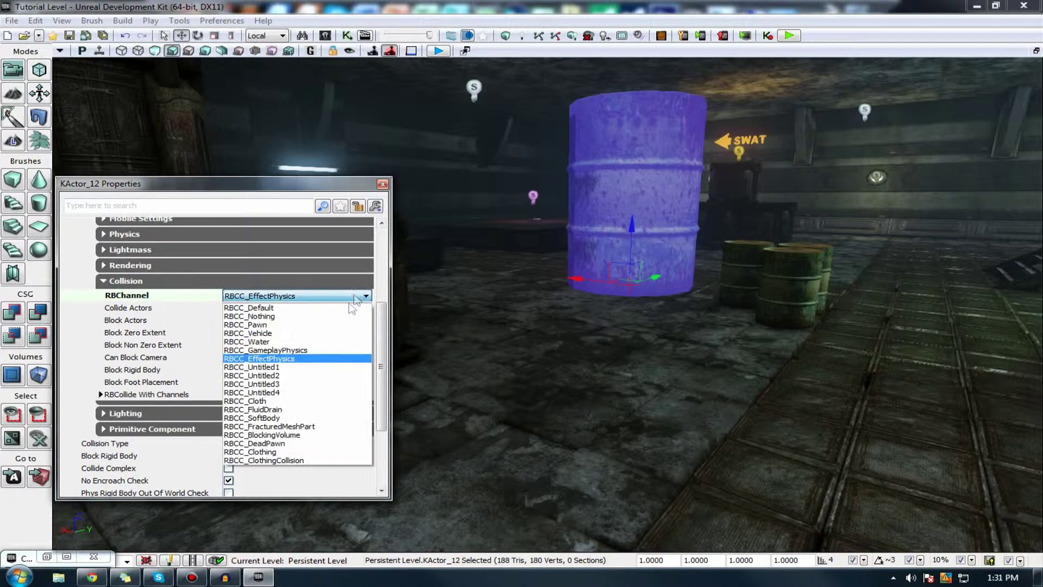
pyautogui.click(298, 352)
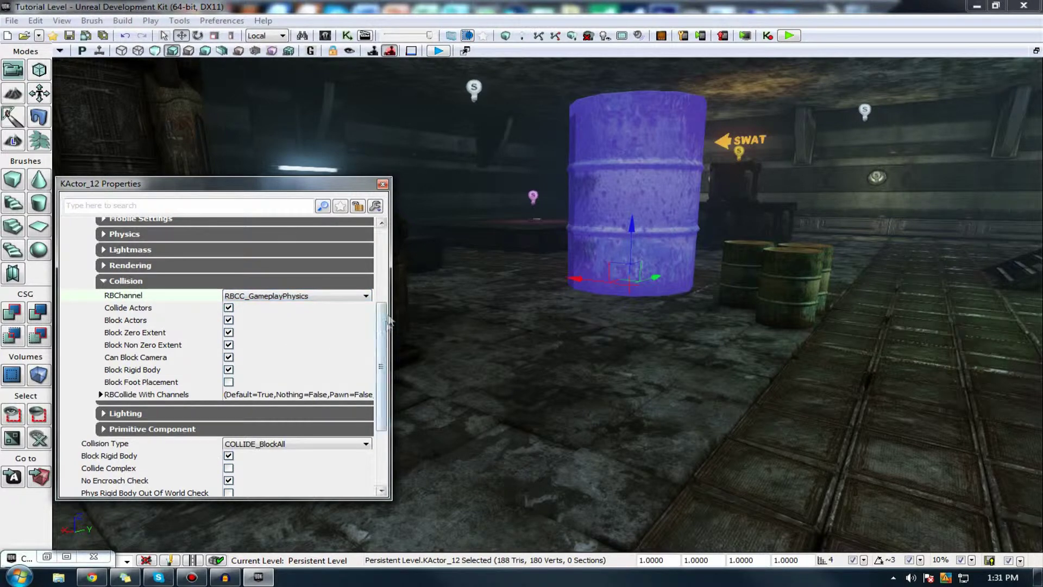
# Review the available Collision Type options for the barrel and set the Collision Type to COLLIDE_CustomDefault
pyautogui.moveTo(383, 310); pyautogui.dragTo(383, 345)
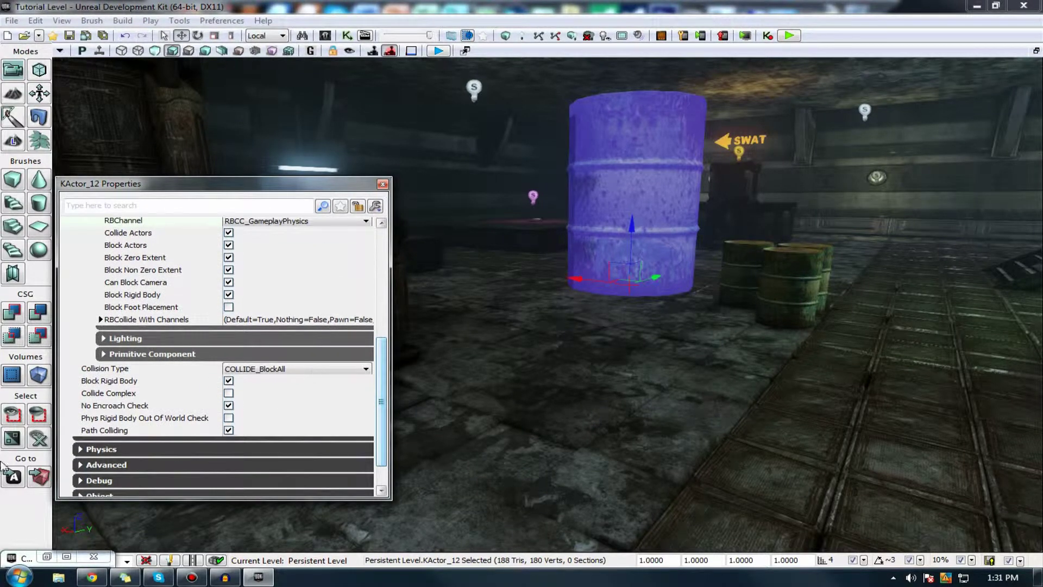
pyautogui.click(239, 369)
pyautogui.click(239, 369)
pyautogui.click(239, 369)
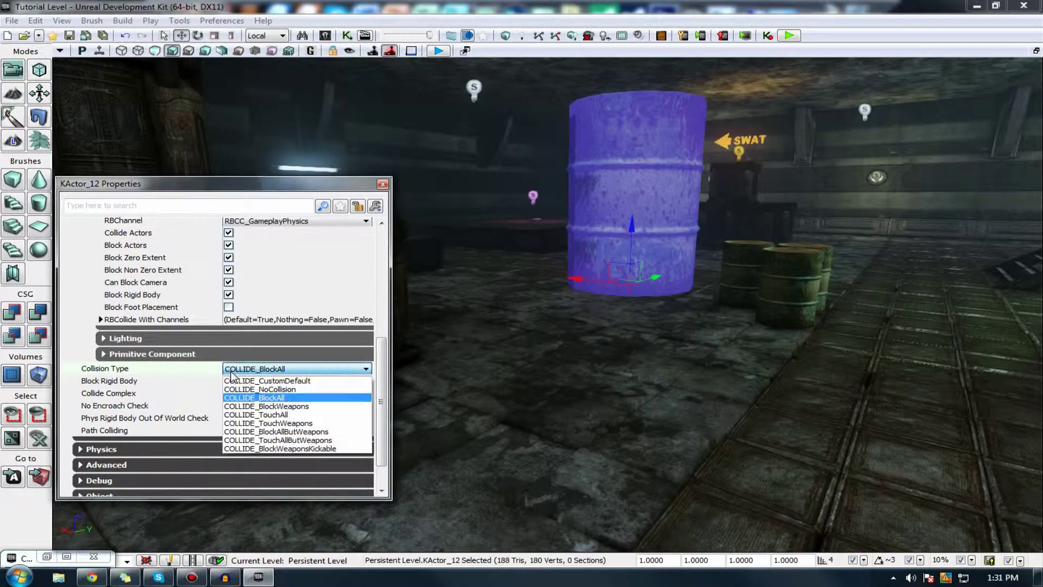
pyautogui.click(291, 400)
pyautogui.click(279, 372)
pyautogui.click(267, 380)
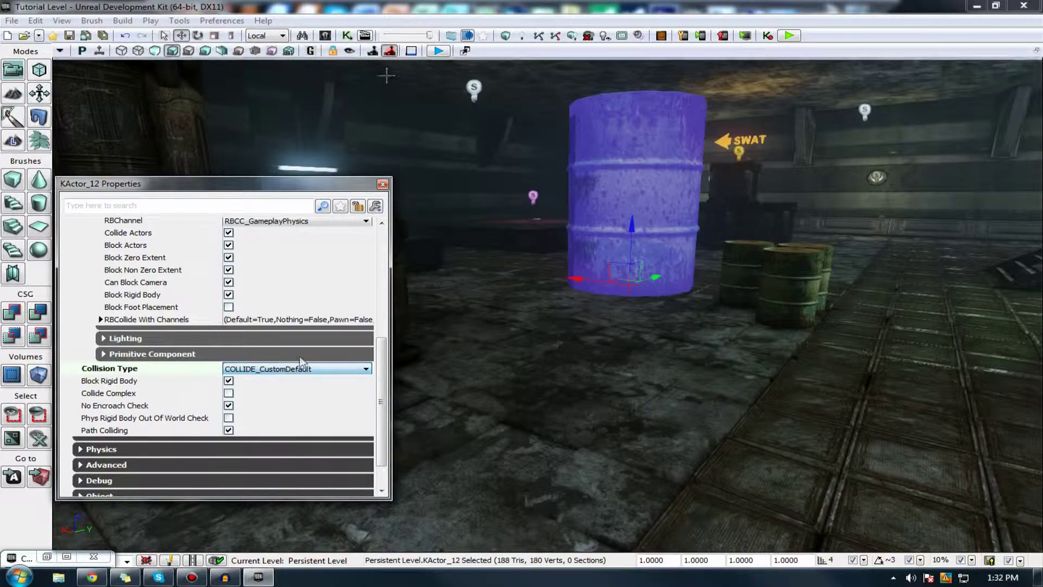
# Playtest the level in the editor, shoot the barrel to check its collision, and end the session
pyautogui.click(439, 50)
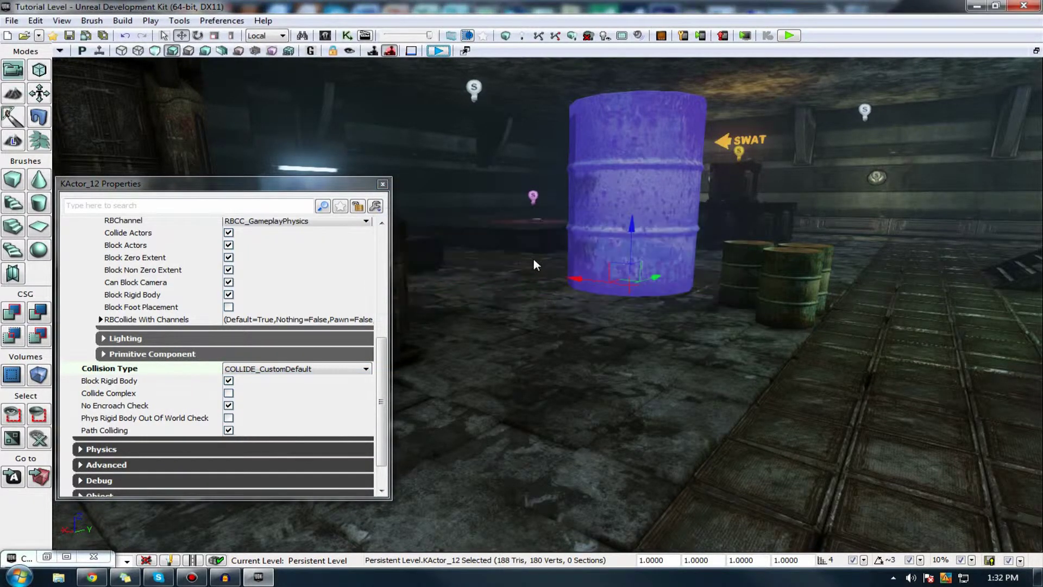
pyautogui.press('w')
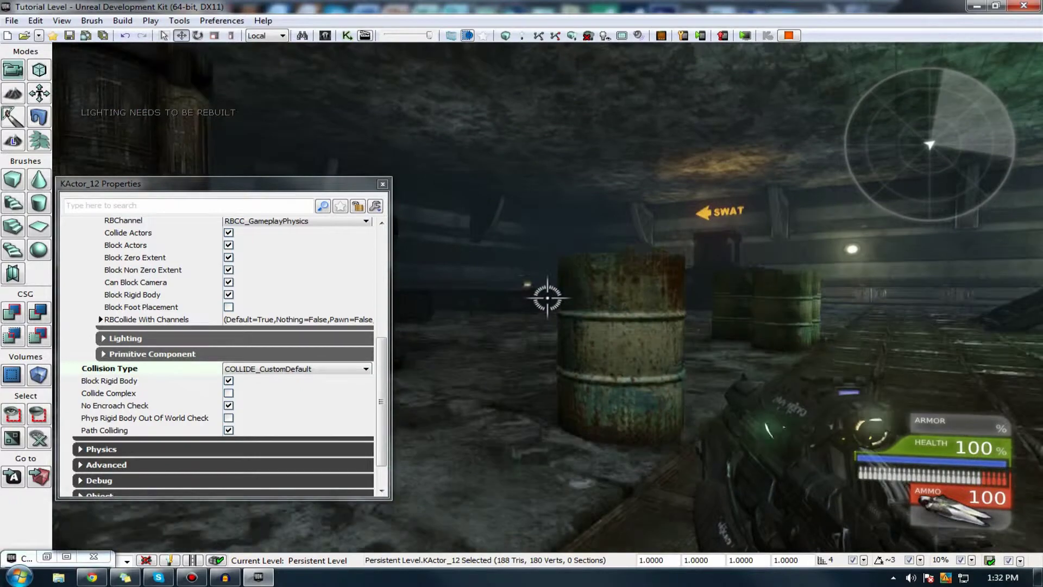
pyautogui.click(547, 298)
pyautogui.press('w')
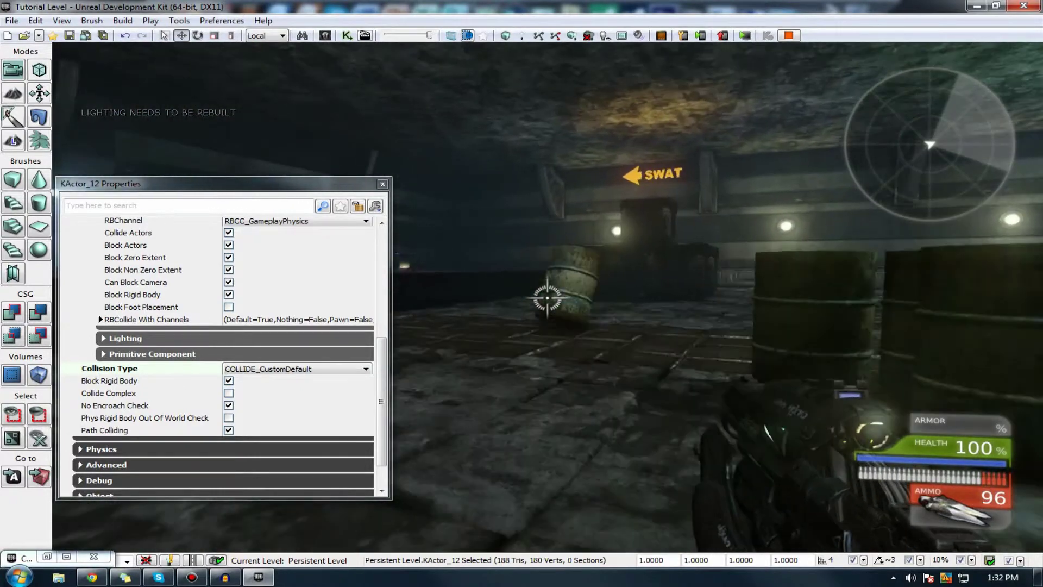
pyautogui.press('Escape')
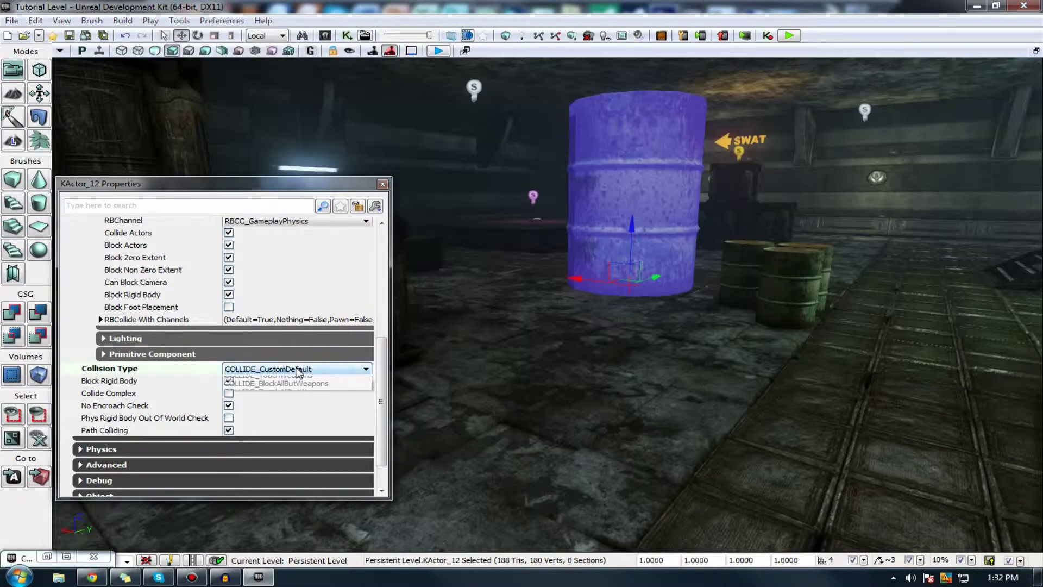
# Switch the barrel's Collision Type to COLLIDE_BlockWeapons, and replace that with COLLIDE_NoCollision
pyautogui.click(299, 369)
pyautogui.click(298, 406)
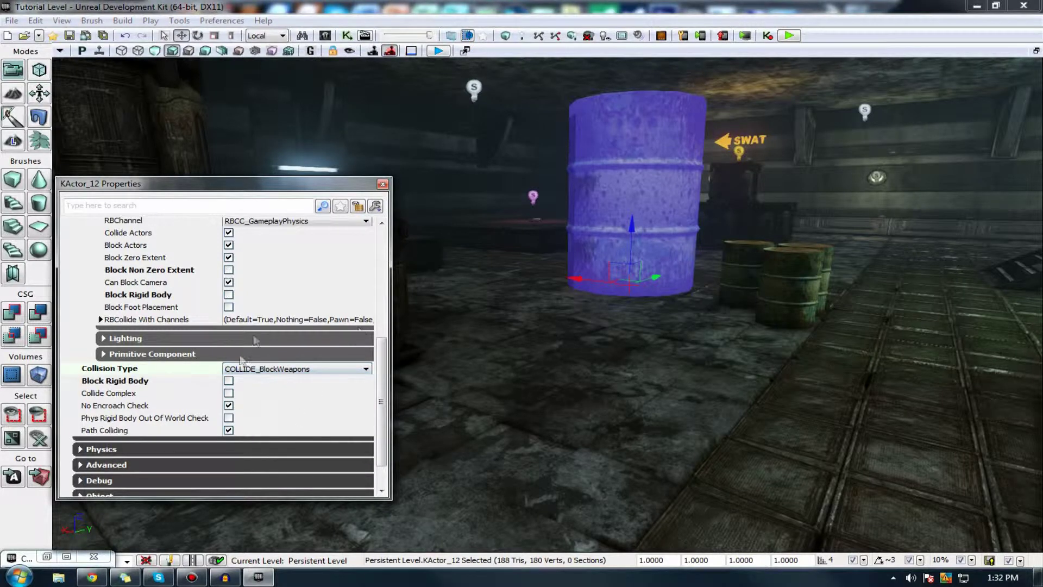
pyautogui.click(238, 371)
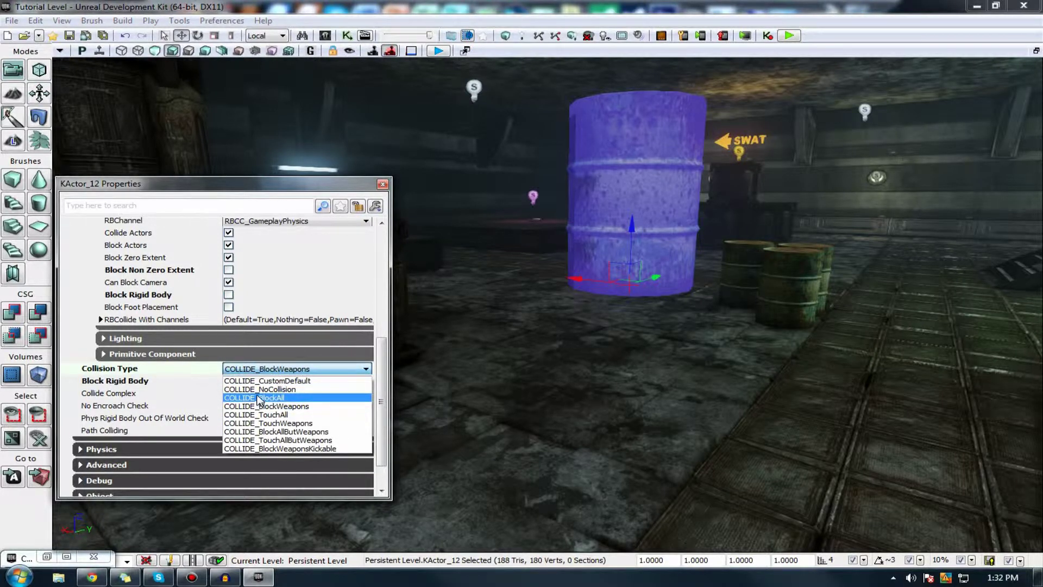
pyautogui.click(259, 389)
# Playtest the level to see how the barrel behaves with collision turned off, and return to editing
pyautogui.click(438, 51)
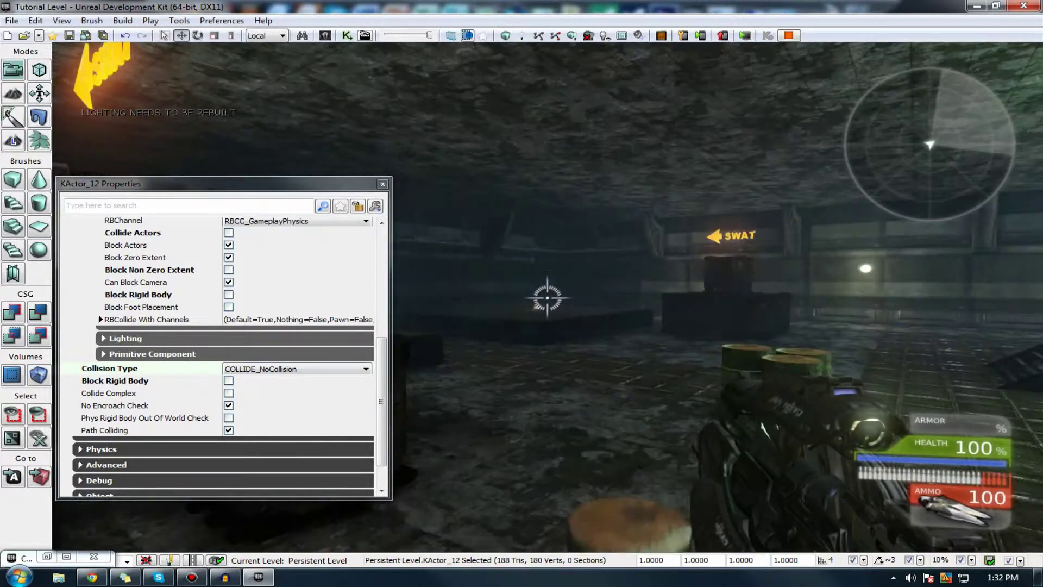
pyautogui.press('s')
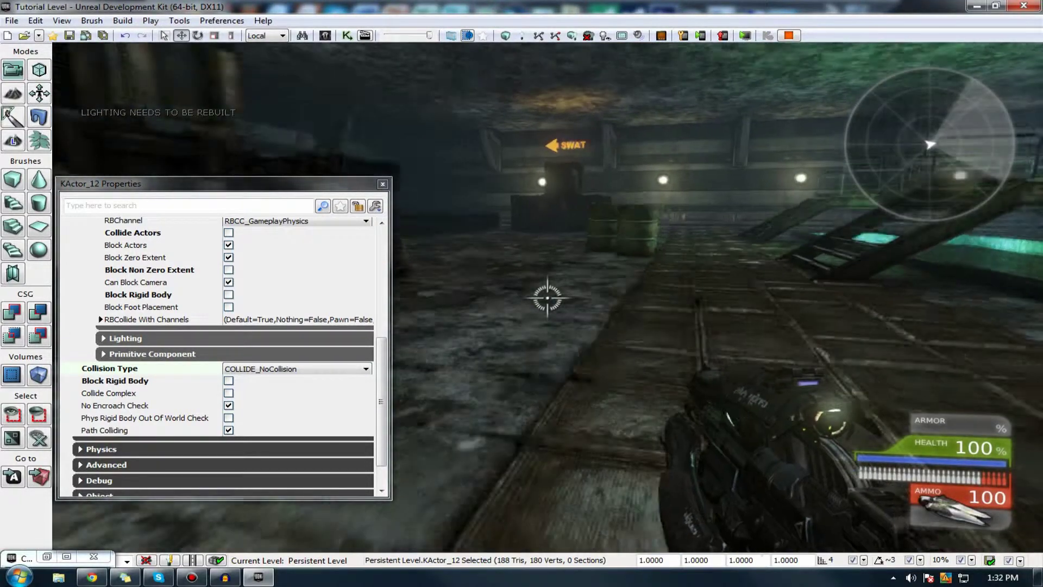
pyautogui.press('Escape')
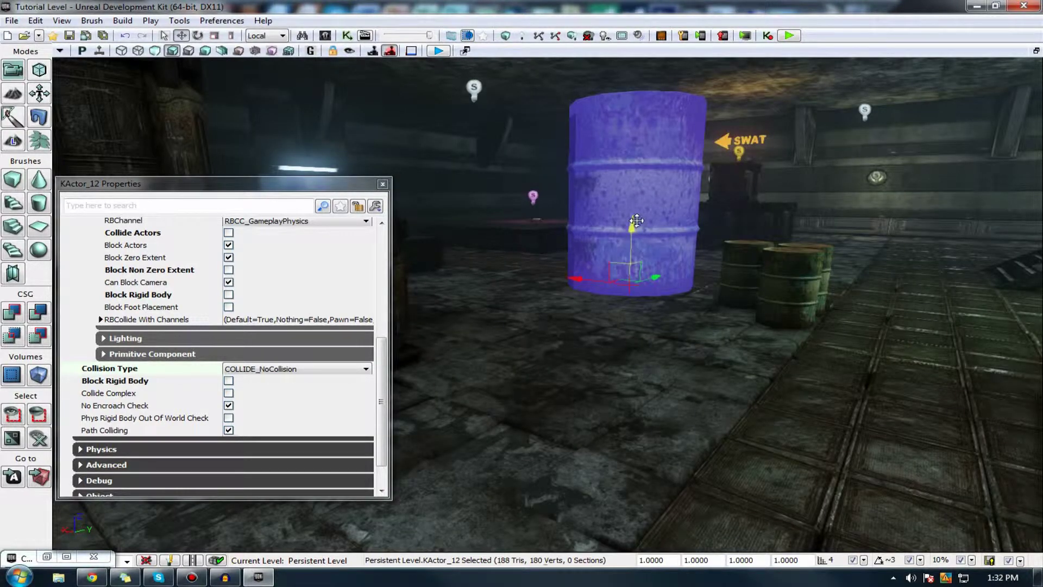
# Lower the barrel to the floor, undo the move, and run the level once more to observe the barrel
pyautogui.moveTo(636, 220); pyautogui.dragTo(624, 426)
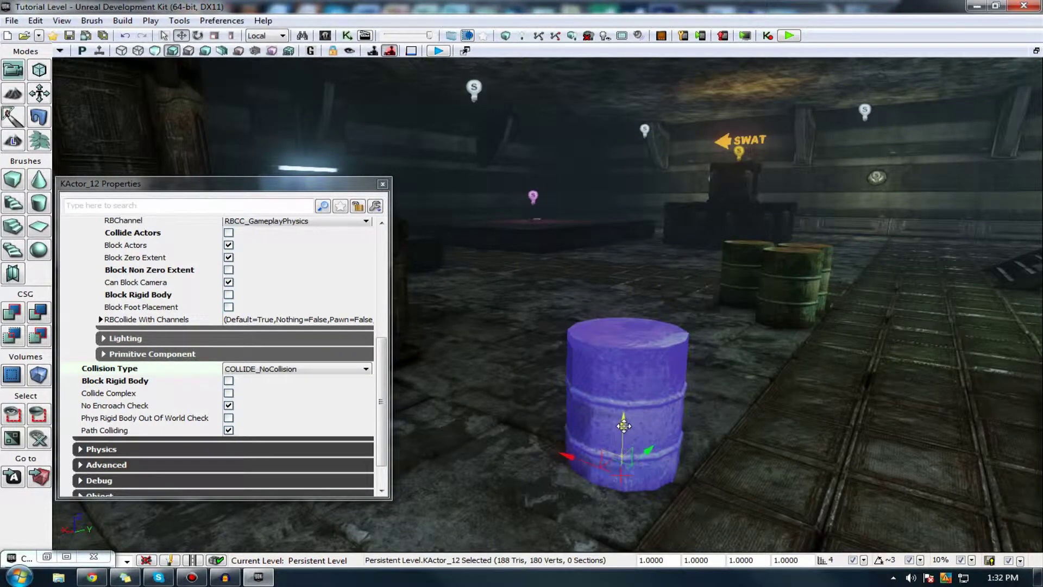
pyautogui.hotkey('ctrl', 'z')
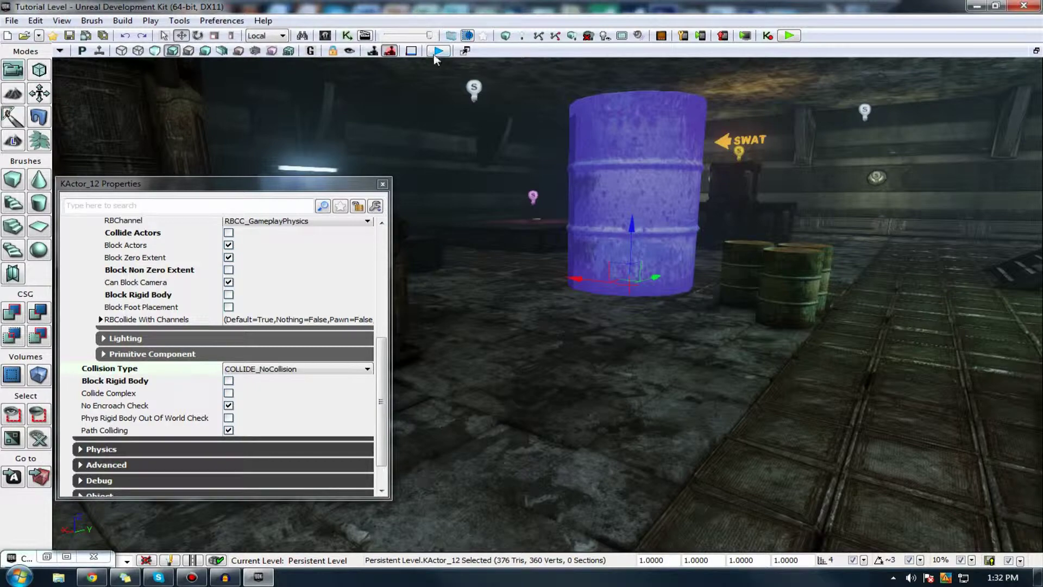
pyautogui.click(436, 52)
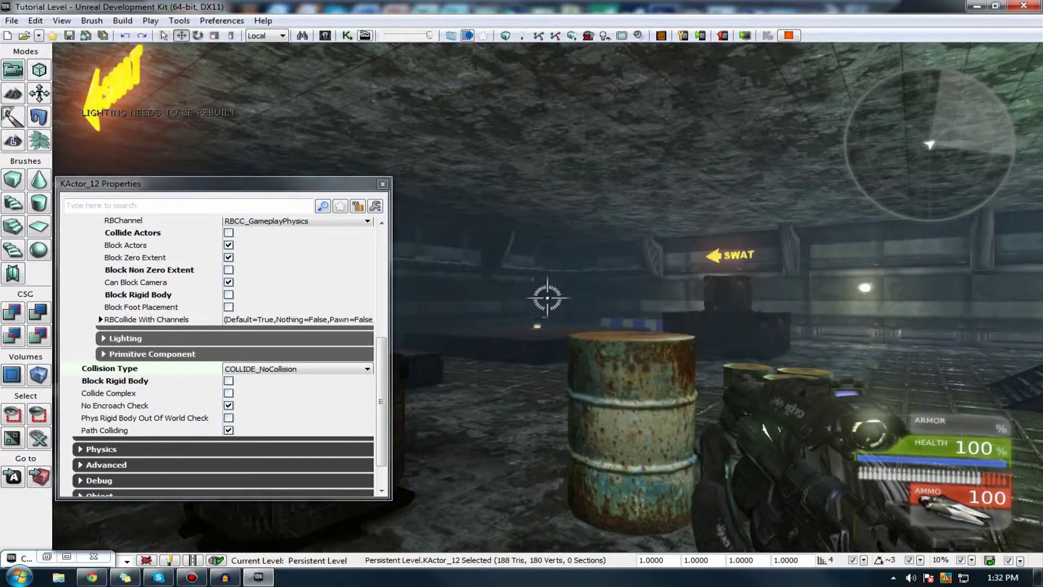
pyautogui.press('Escape')
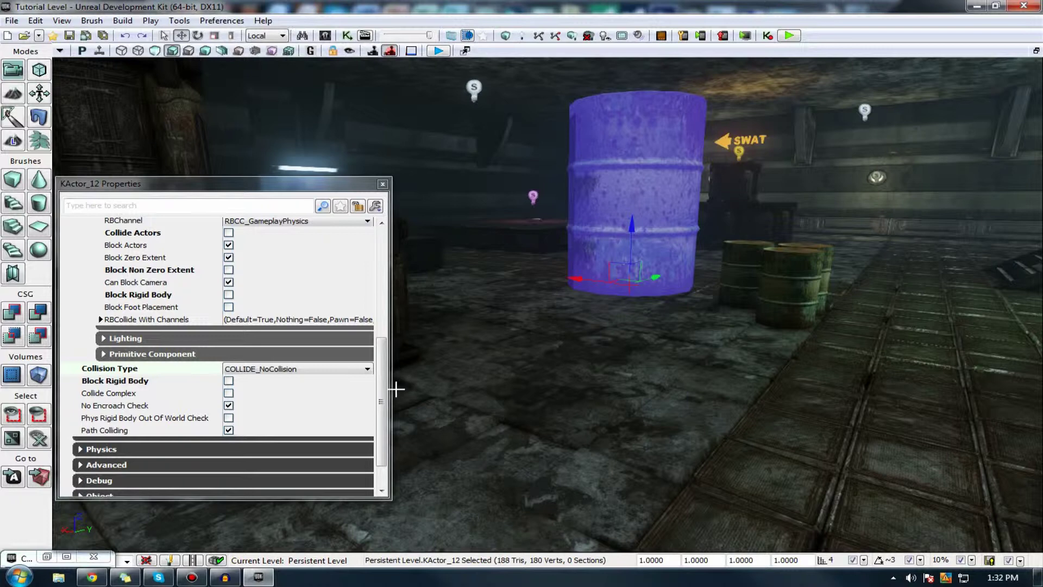
# Look over the Collision Type options again and change the barrel's Collision Type to COLLIDE_BlockWeapons
pyautogui.click(359, 369)
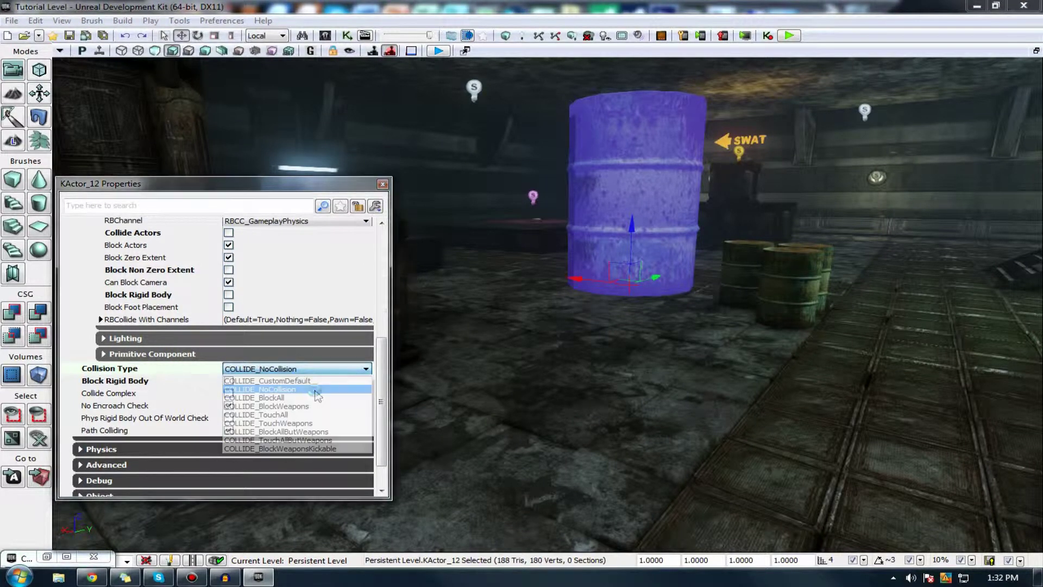
pyautogui.click(260, 370)
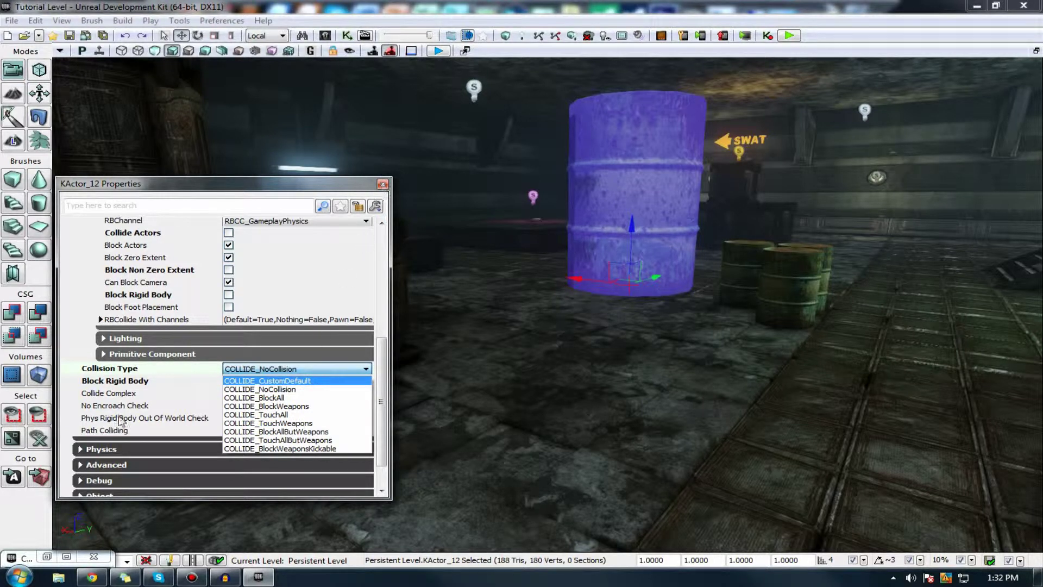
pyautogui.click(250, 370)
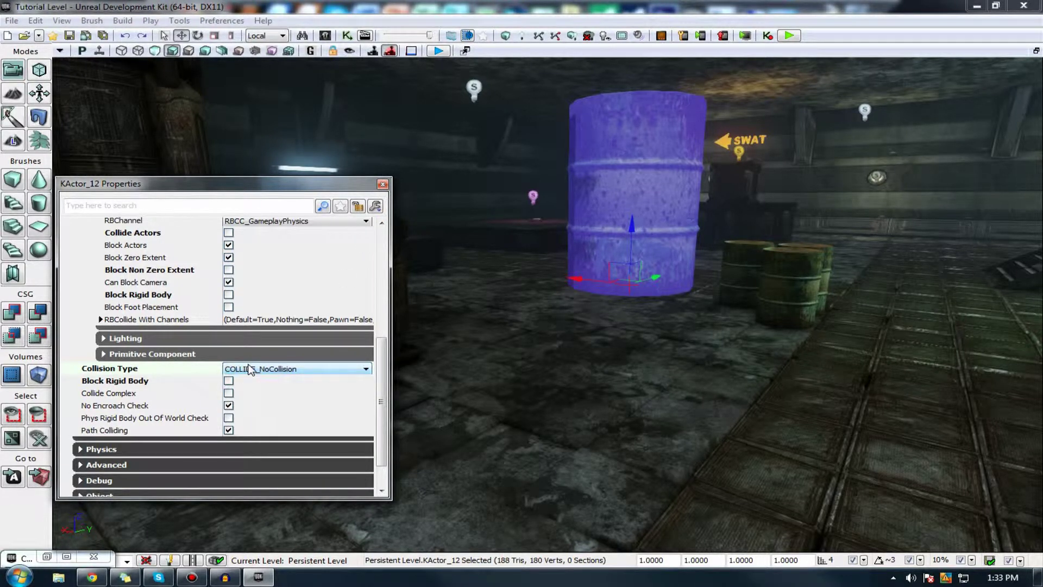
pyautogui.doubleClick(248, 367)
pyautogui.scroll(-4, 248, 368)
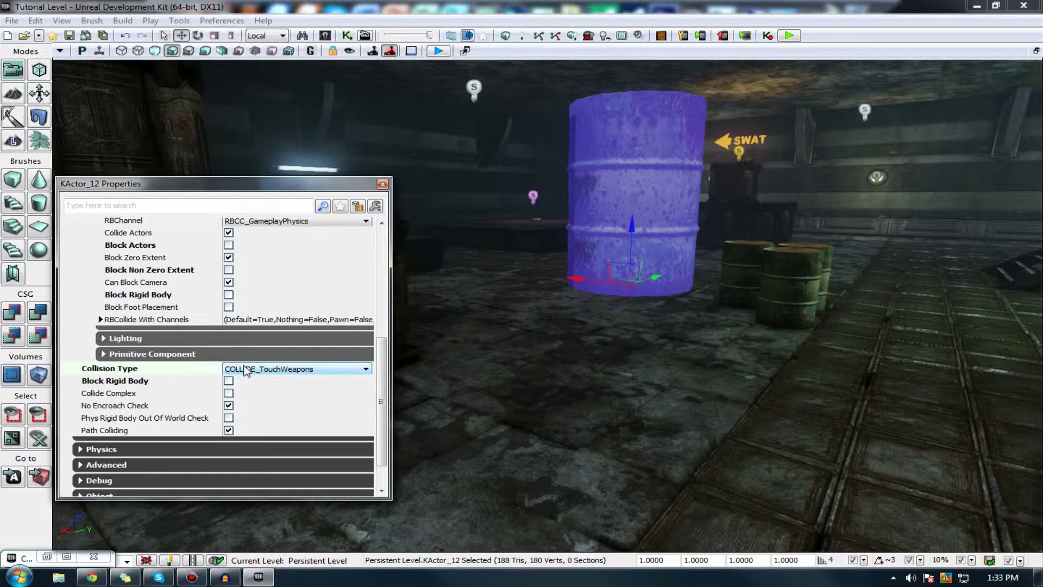
pyautogui.scroll(2, 246, 368)
# Look through the Collision Component's Lighting and Primitive Component groups and leave both collapsed
pyautogui.click(212, 354)
pyautogui.click(158, 338)
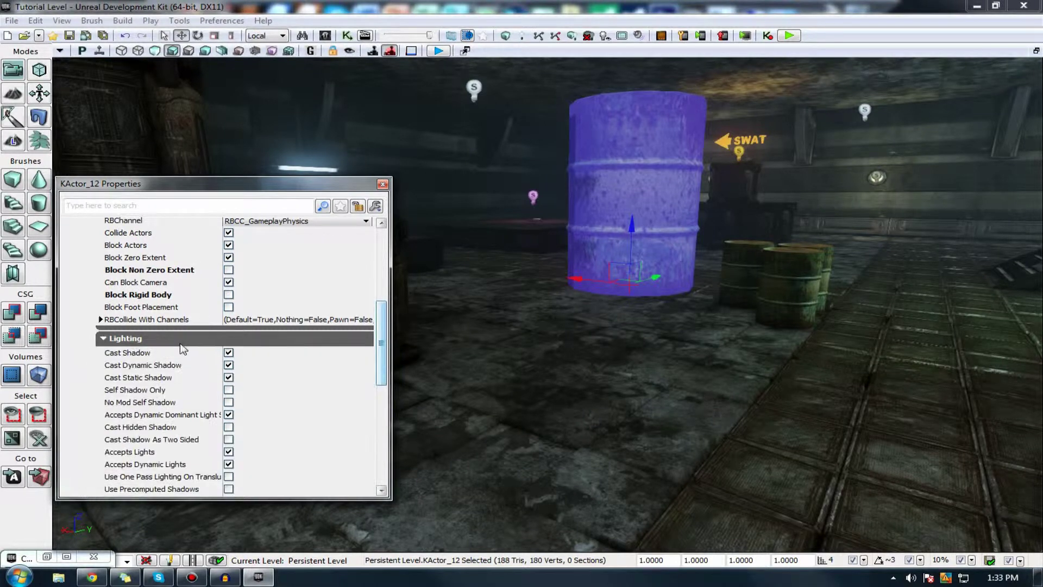
pyautogui.click(158, 338)
pyautogui.click(148, 356)
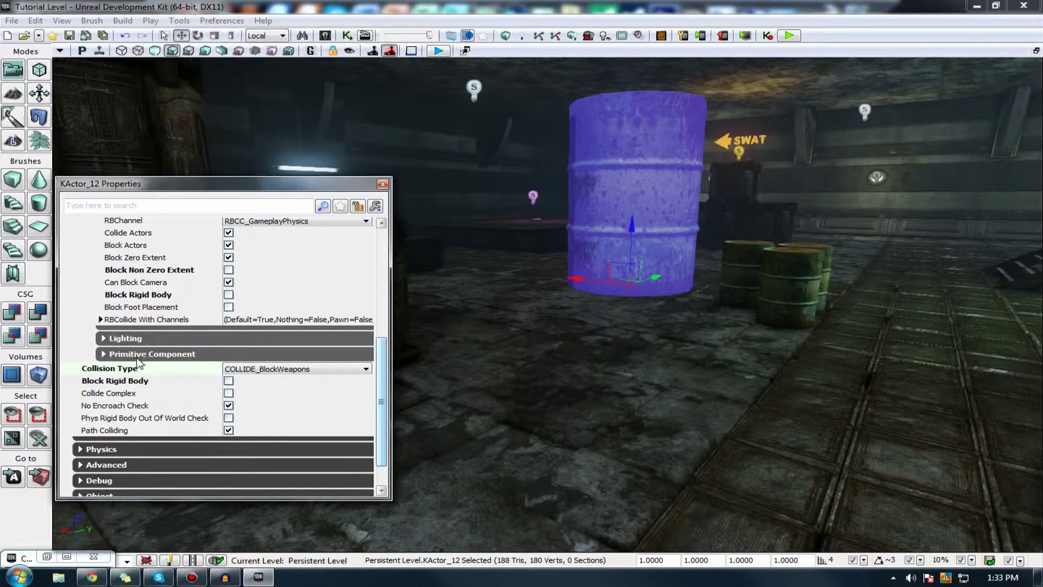
# Collapse the Collision Component and the whole Collision section of the barrel's properties
pyautogui.moveTo(383, 368); pyautogui.dragTo(384, 286)
pyautogui.click(79, 291)
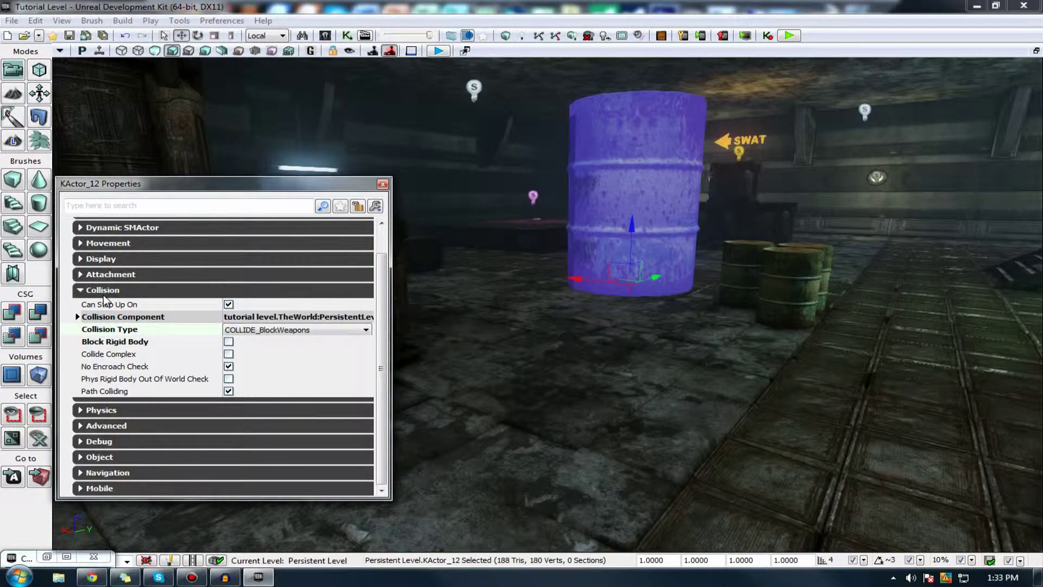
pyautogui.doubleClick(103, 292)
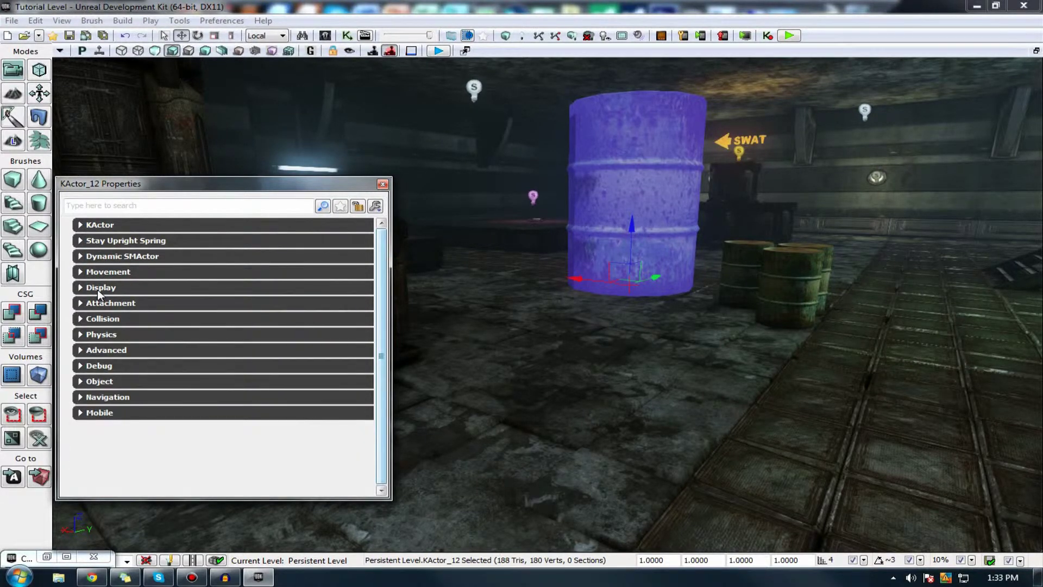